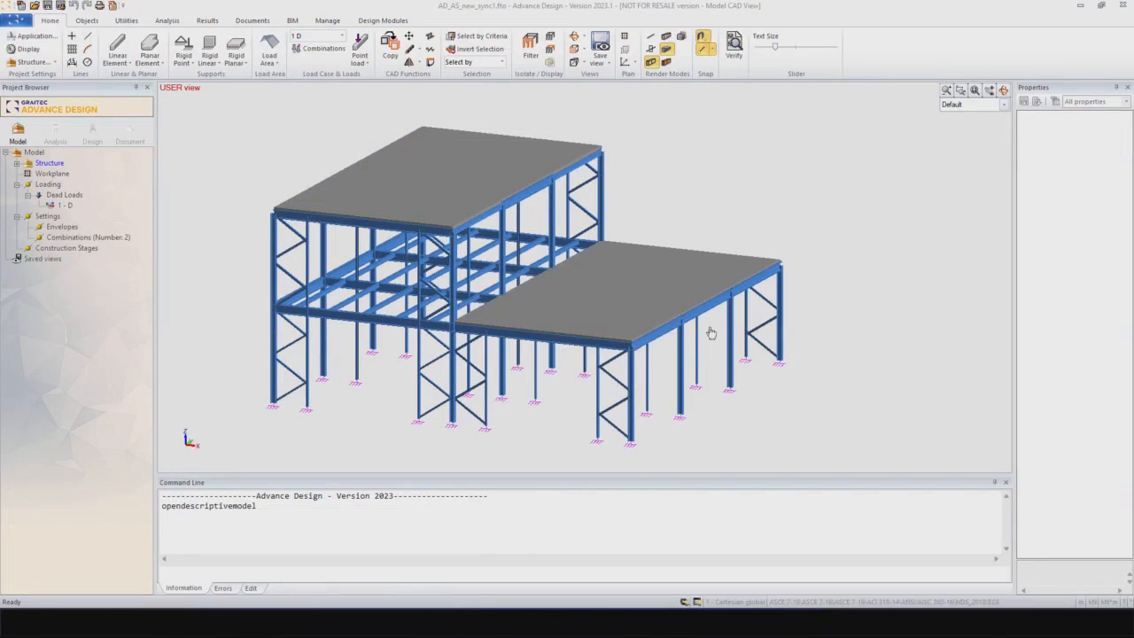
Step: Inspect the properties of the front corner column of the lower wing and the element list under Structure
{"action": "middle_click_drag", "start_coordinate": [738, 339], "coordinate": [699, 318]}
{"action": "middle_click_drag", "start_coordinate": [710, 373], "coordinate": [696, 399]}
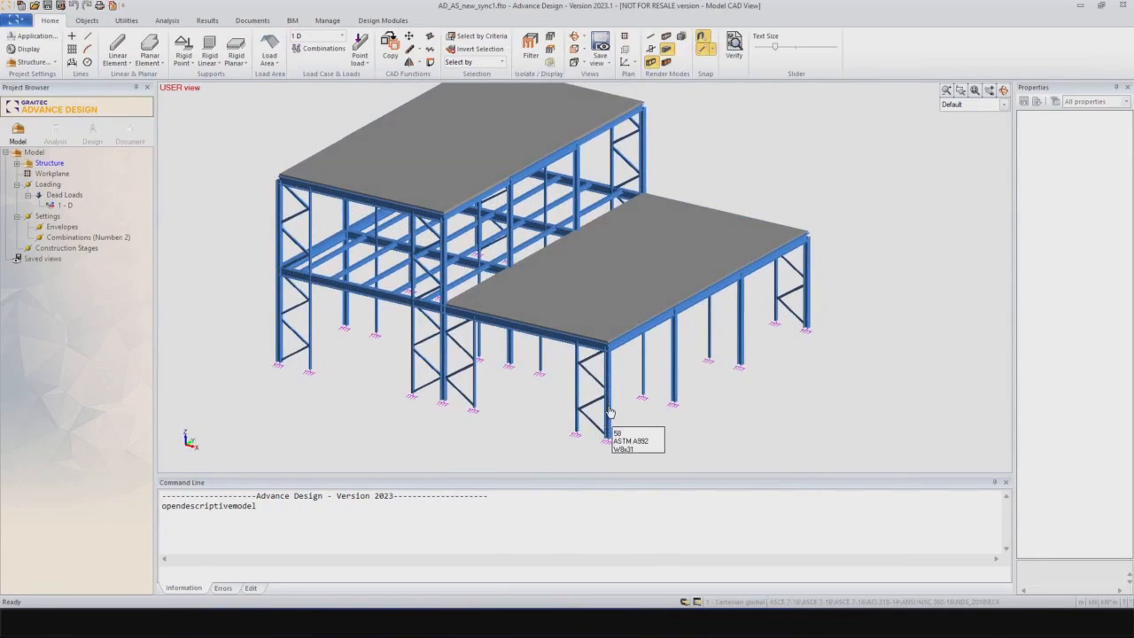
{"action": "left_click", "coordinate": [608, 412]}
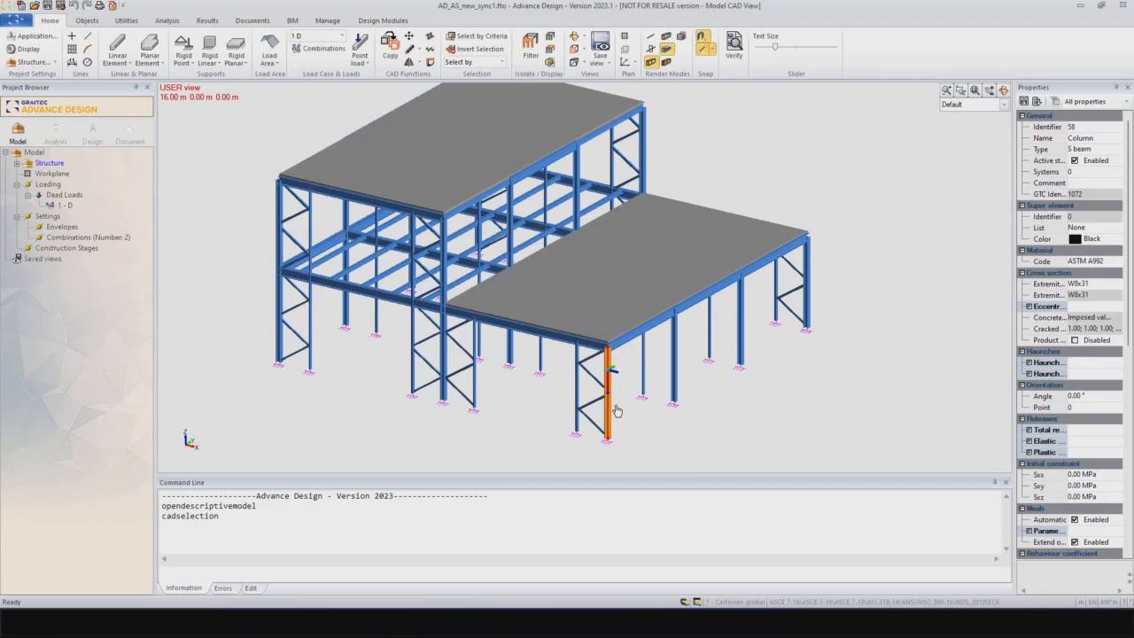
{"action": "key", "text": "Escape"}
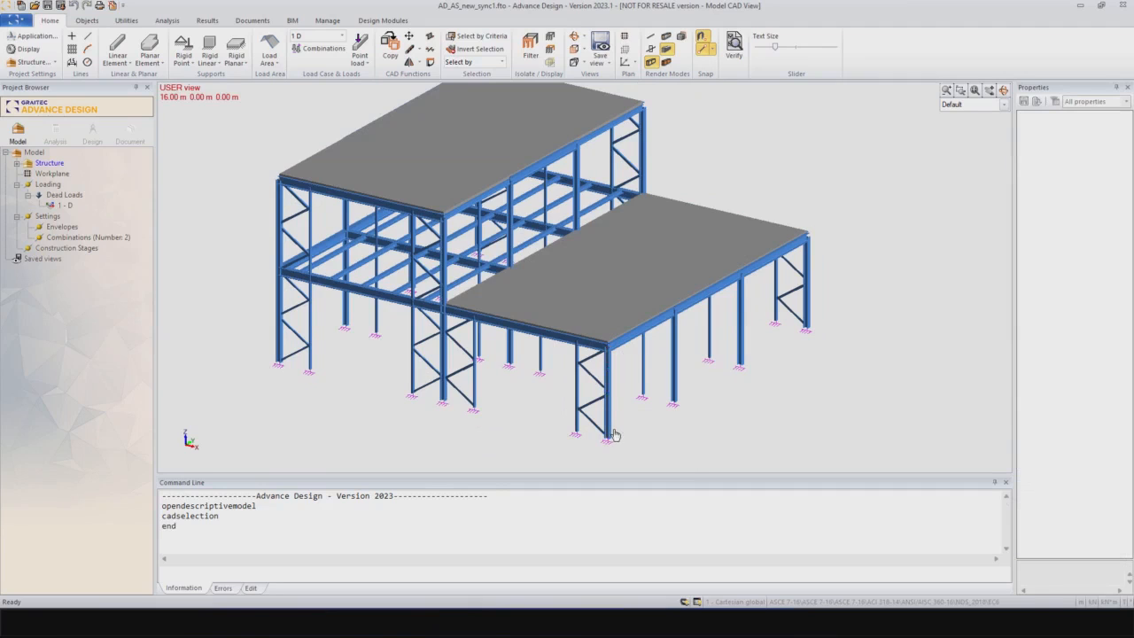
{"action": "left_click", "coordinate": [17, 163]}
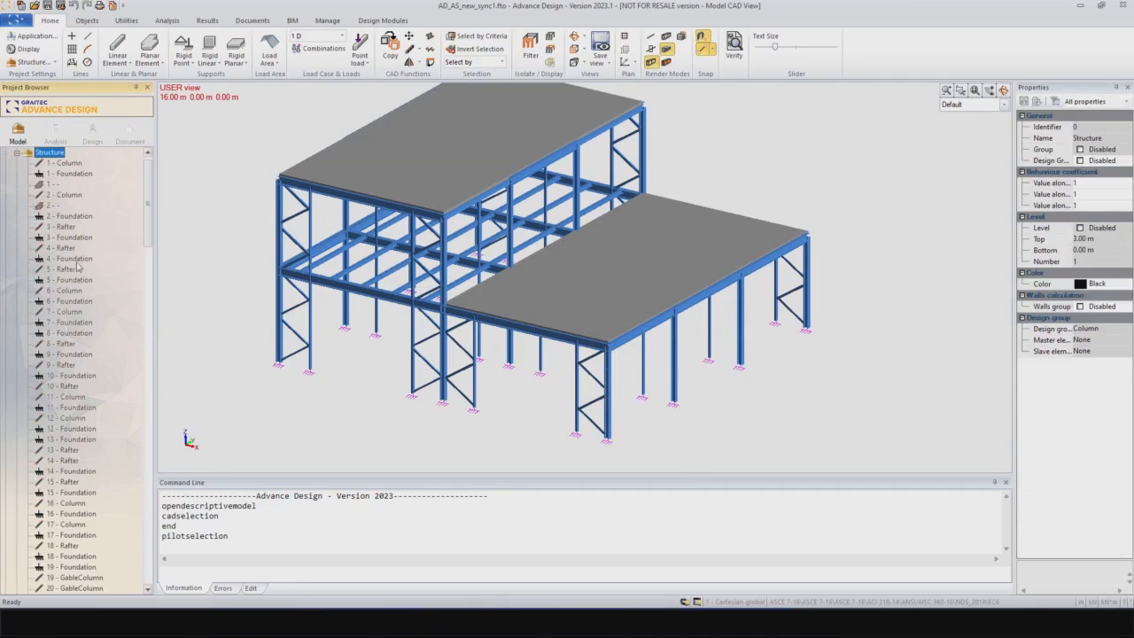
{"action": "left_click", "coordinate": [16, 155]}
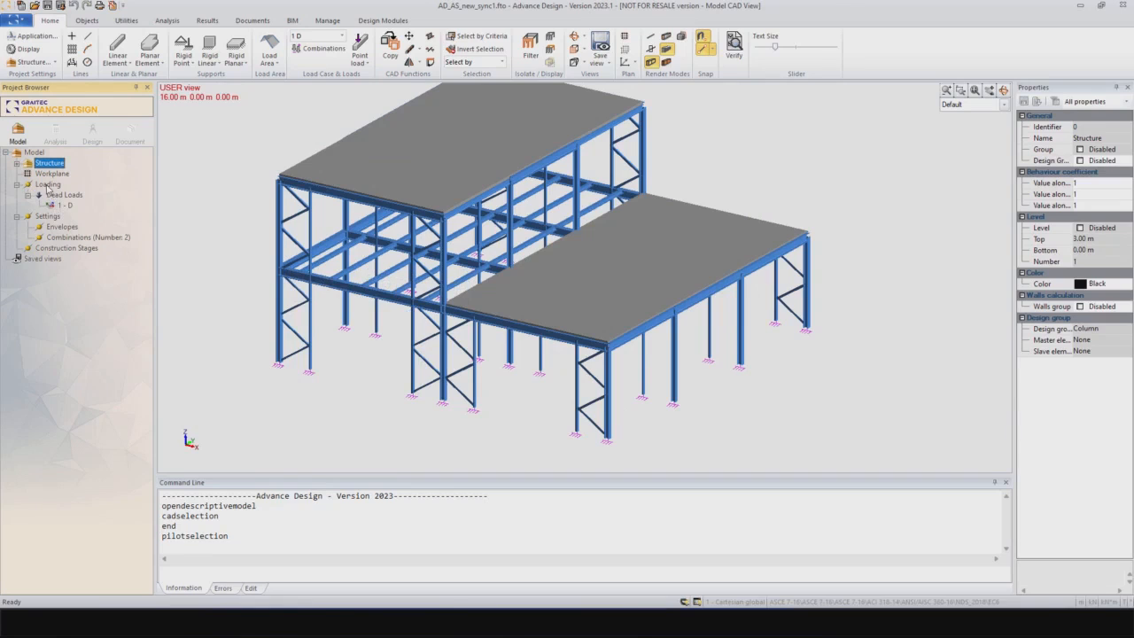
Step: Review the load case family types that can be created under Loading, and cancel without creating one
{"action": "right_click", "coordinate": [49, 185]}
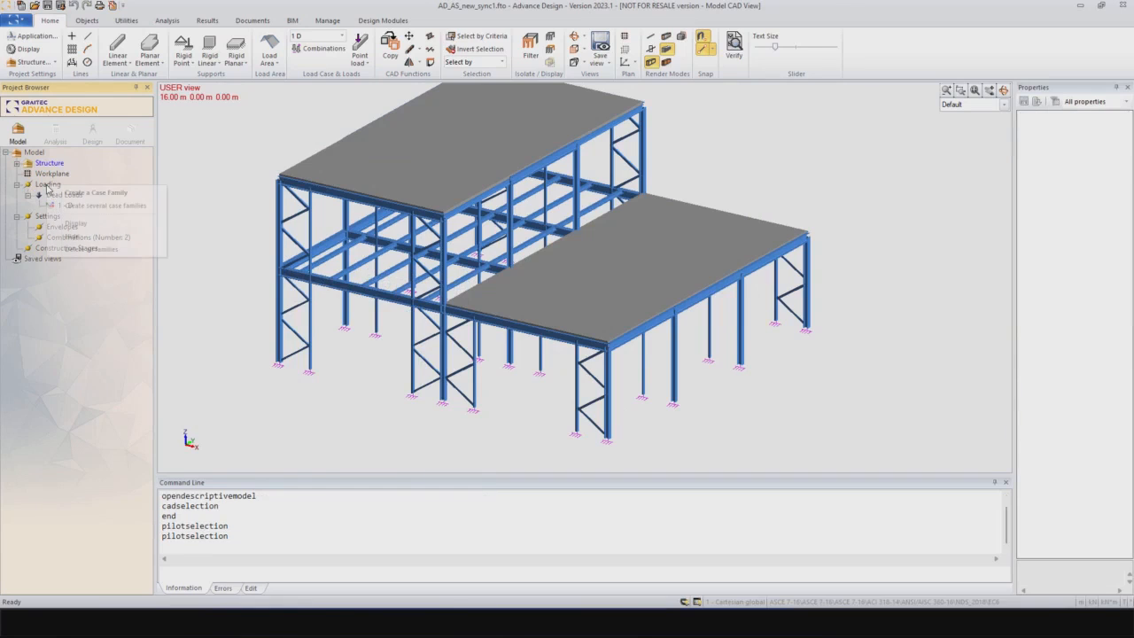
{"action": "left_click", "coordinate": [97, 194]}
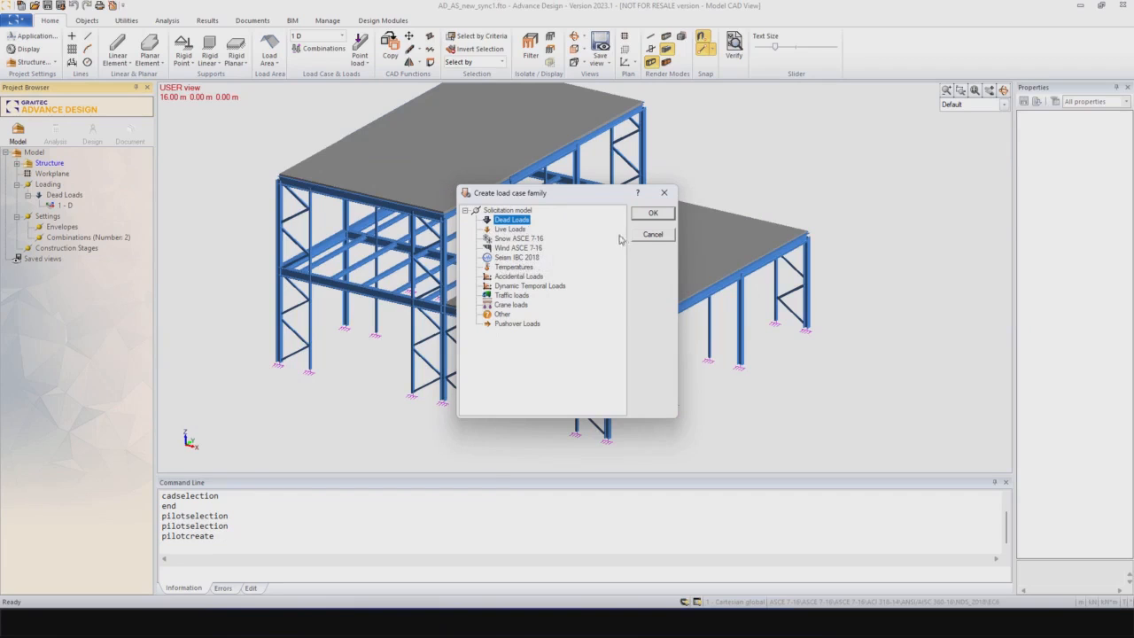
{"action": "left_click", "coordinate": [647, 235]}
{"action": "middle_click_drag", "start_coordinate": [350, 288], "coordinate": [352, 343]}
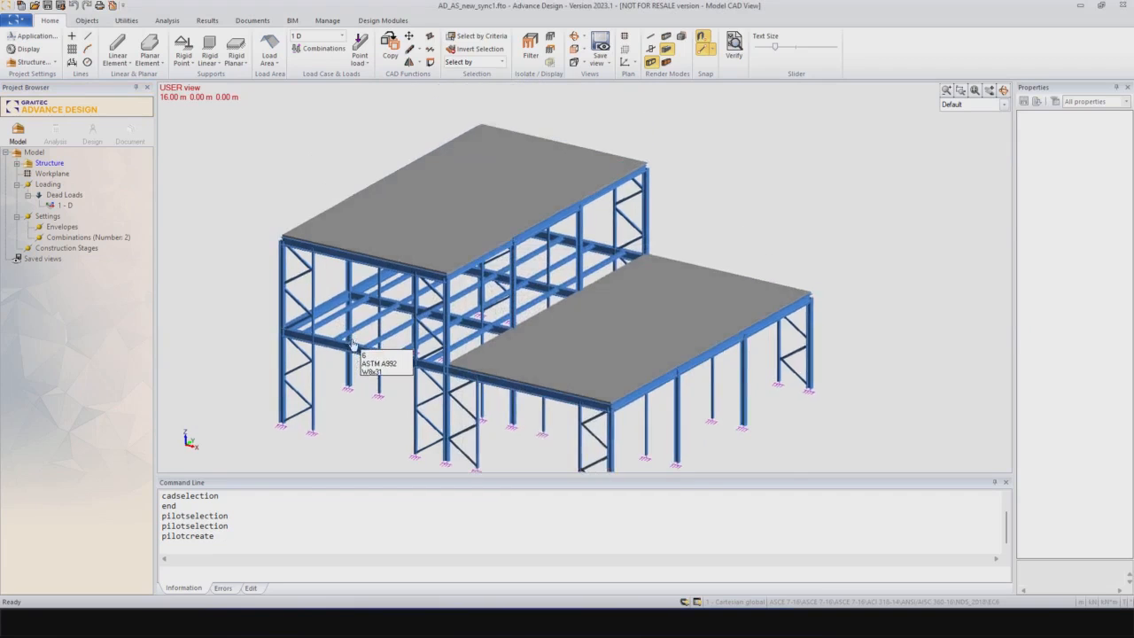
{"action": "scroll", "coordinate": [353, 343], "scroll_direction": "down", "scroll_amount": 2}
{"action": "middle_click_drag", "start_coordinate": [437, 324], "coordinate": [441, 285]}
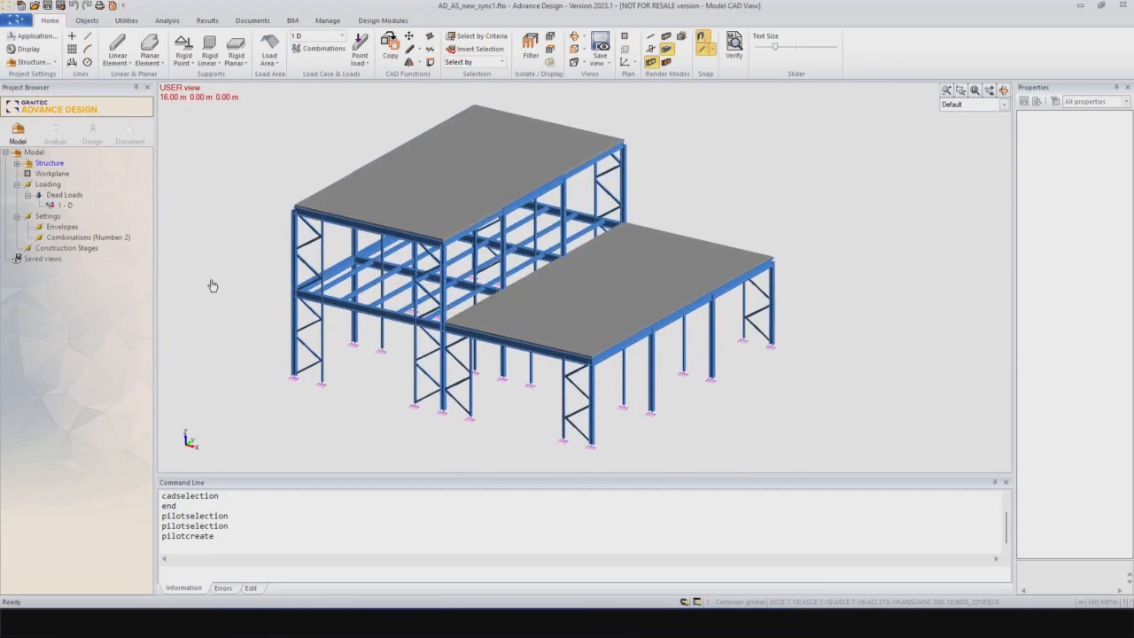
Step: Review the defined load combinations and the coefficient options for generating simplified combinations
{"action": "double_click", "coordinate": [84, 238]}
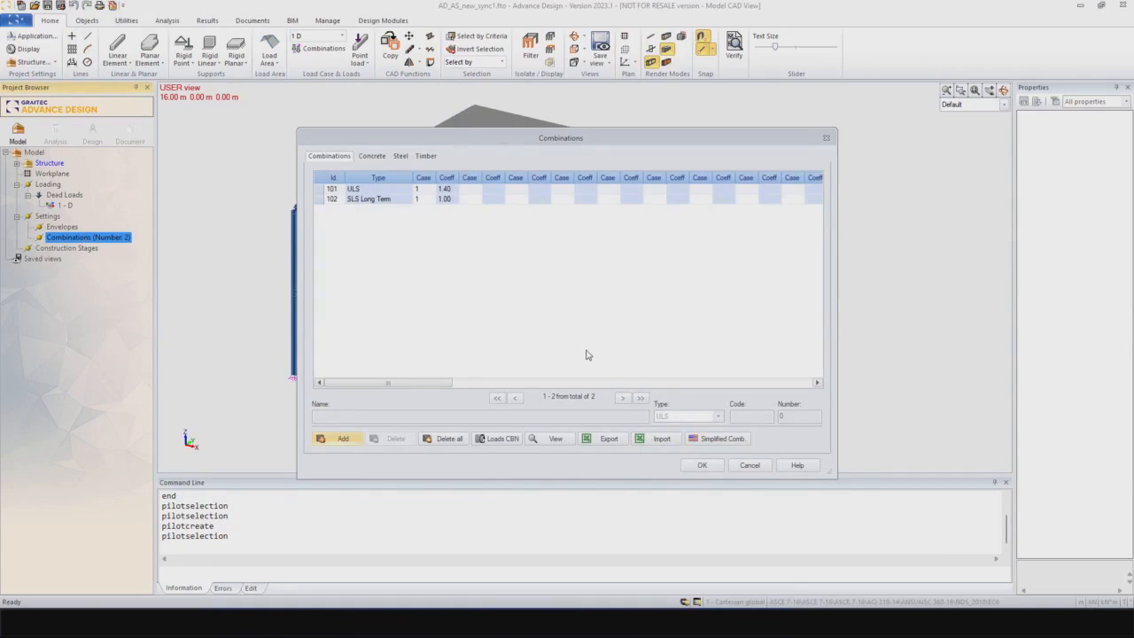
{"action": "left_click", "coordinate": [710, 445]}
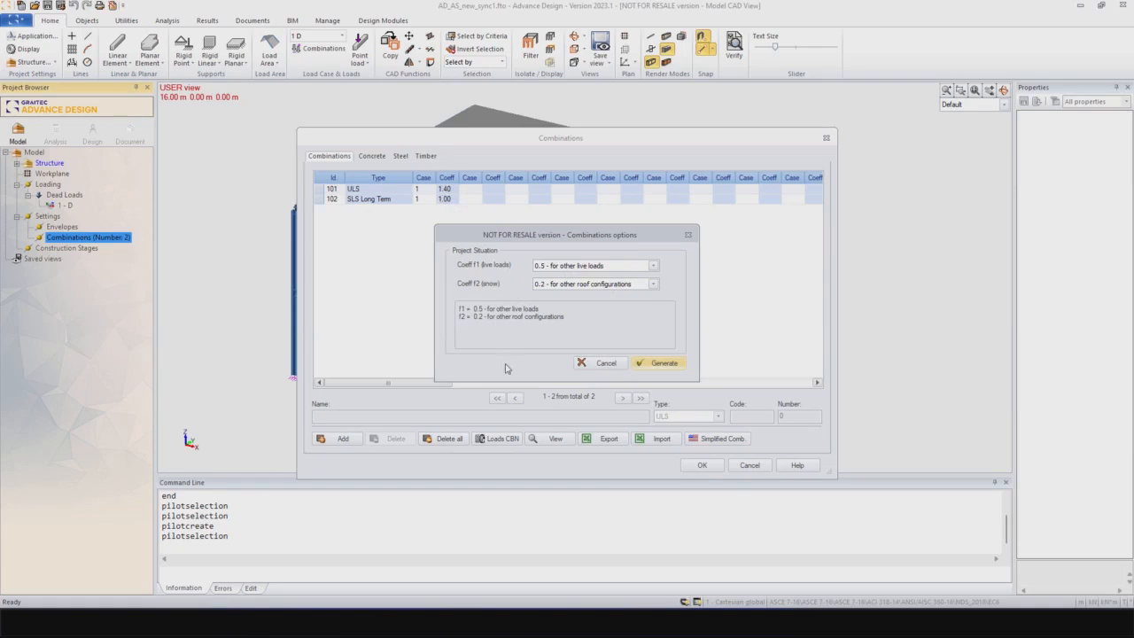
{"action": "left_click", "coordinate": [688, 234]}
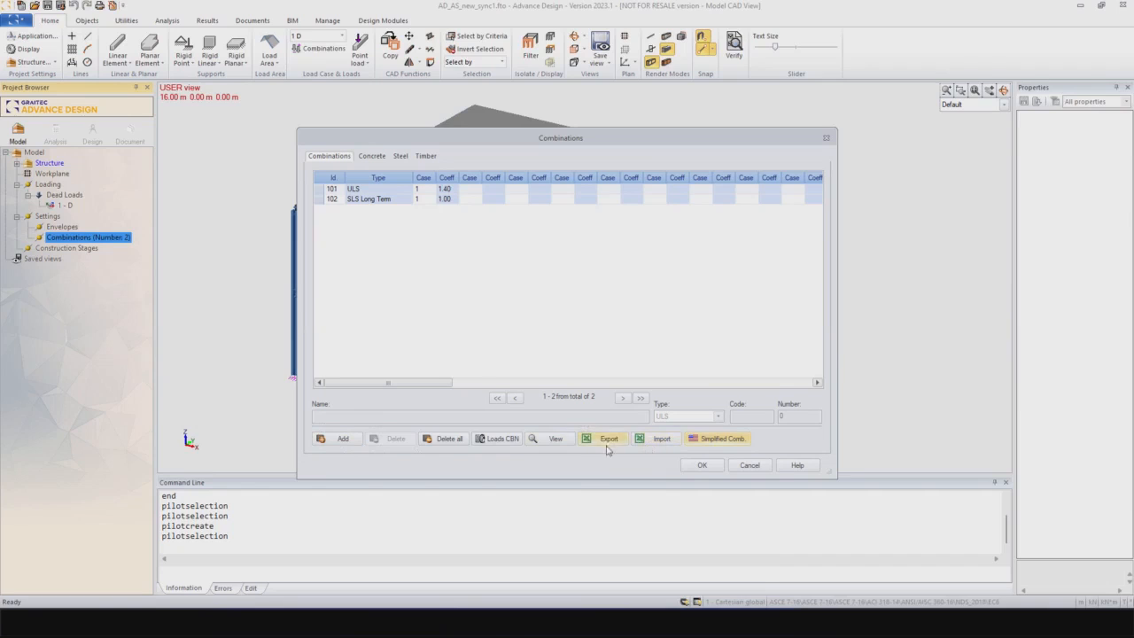
{"action": "left_click", "coordinate": [701, 469]}
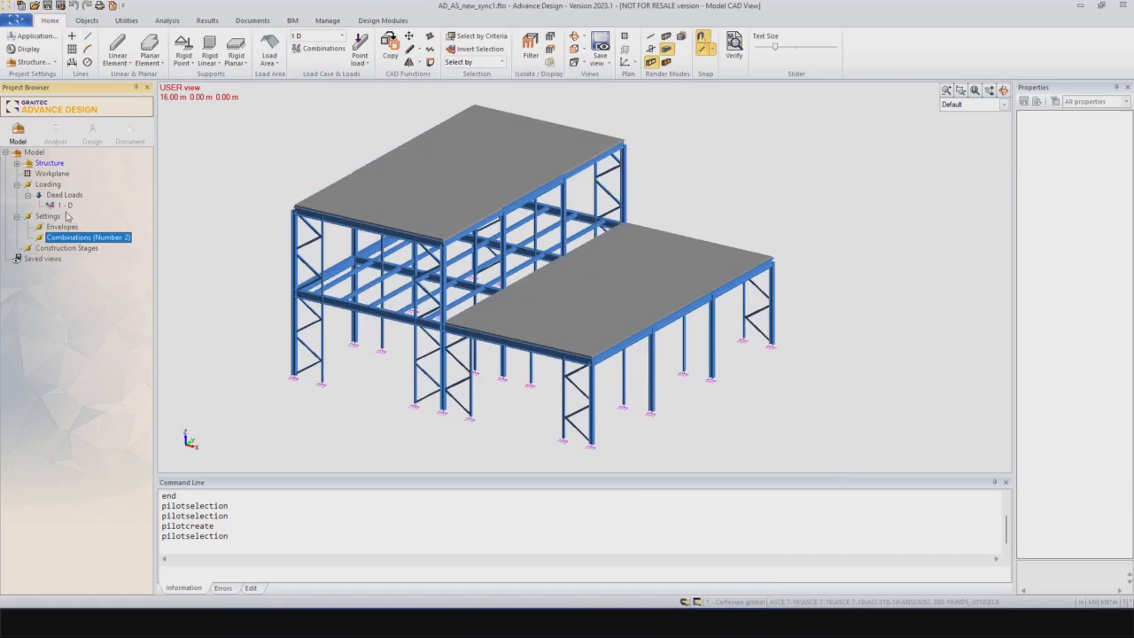
Step: Create a new analysis model, run it with Steel calculation included, and display the displacement results for case 1 D
{"action": "left_click", "coordinate": [56, 133]}
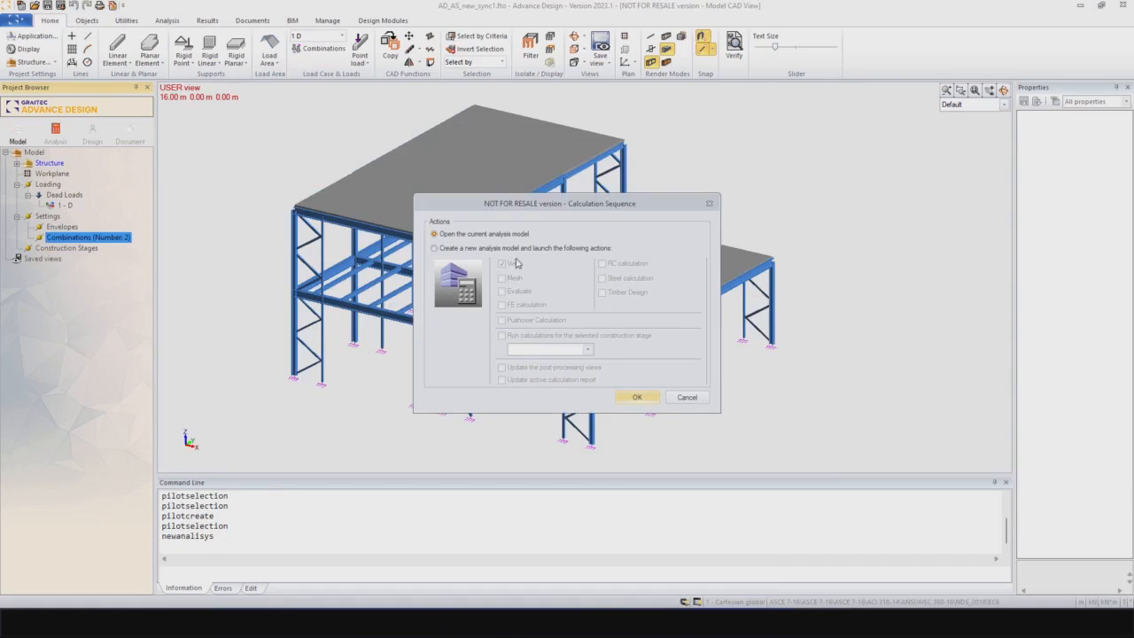
{"action": "left_click", "coordinate": [510, 250]}
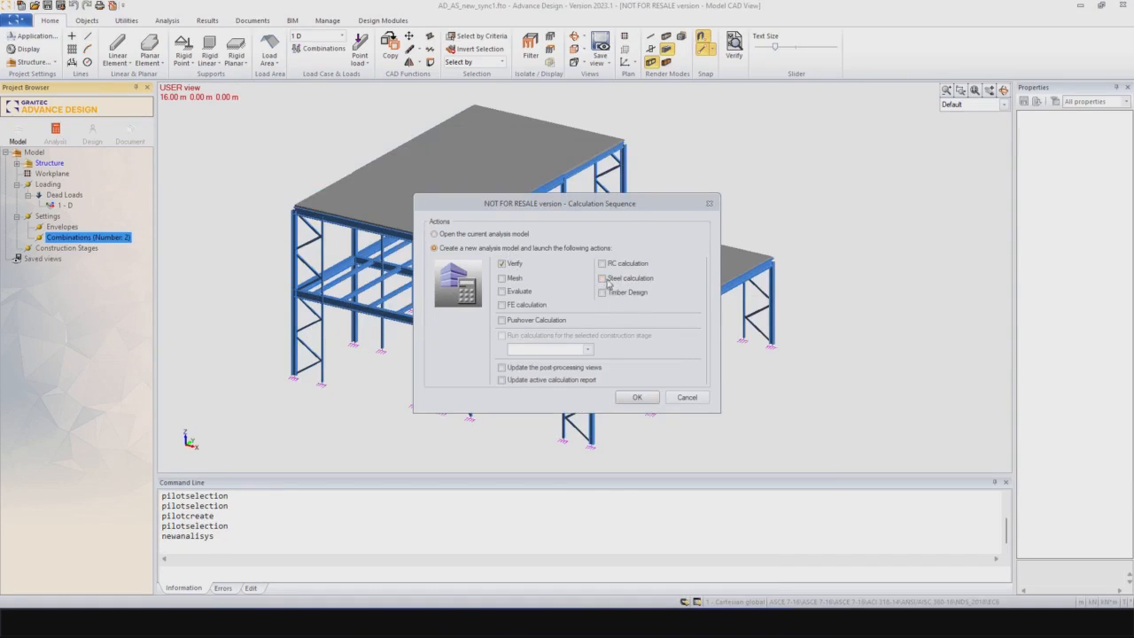
{"action": "left_click", "coordinate": [603, 278]}
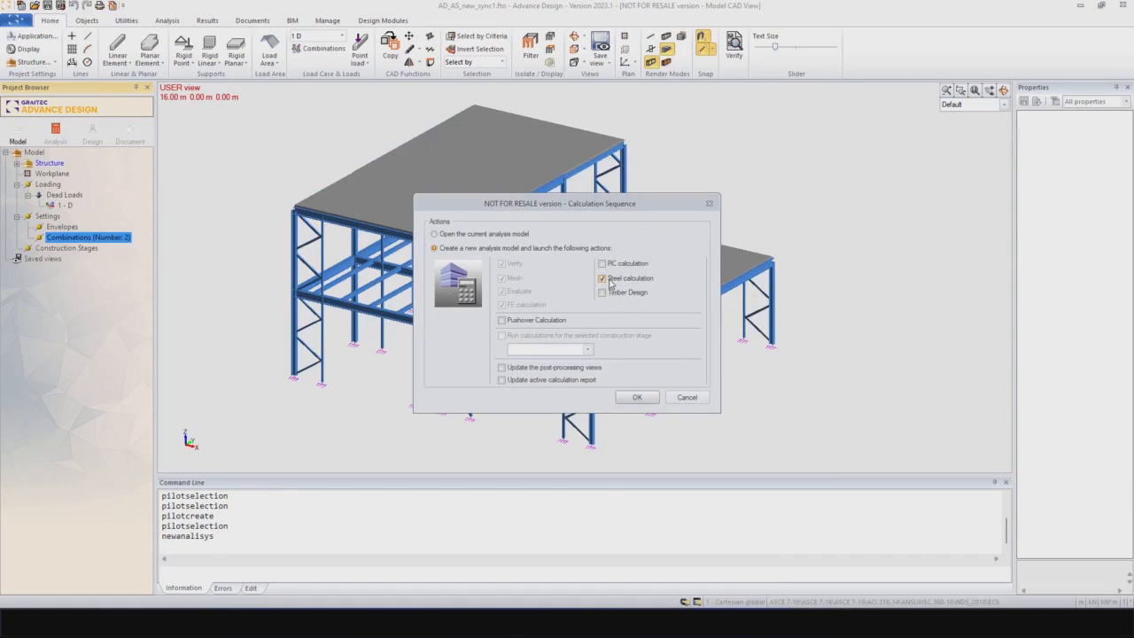
{"action": "left_click", "coordinate": [637, 396]}
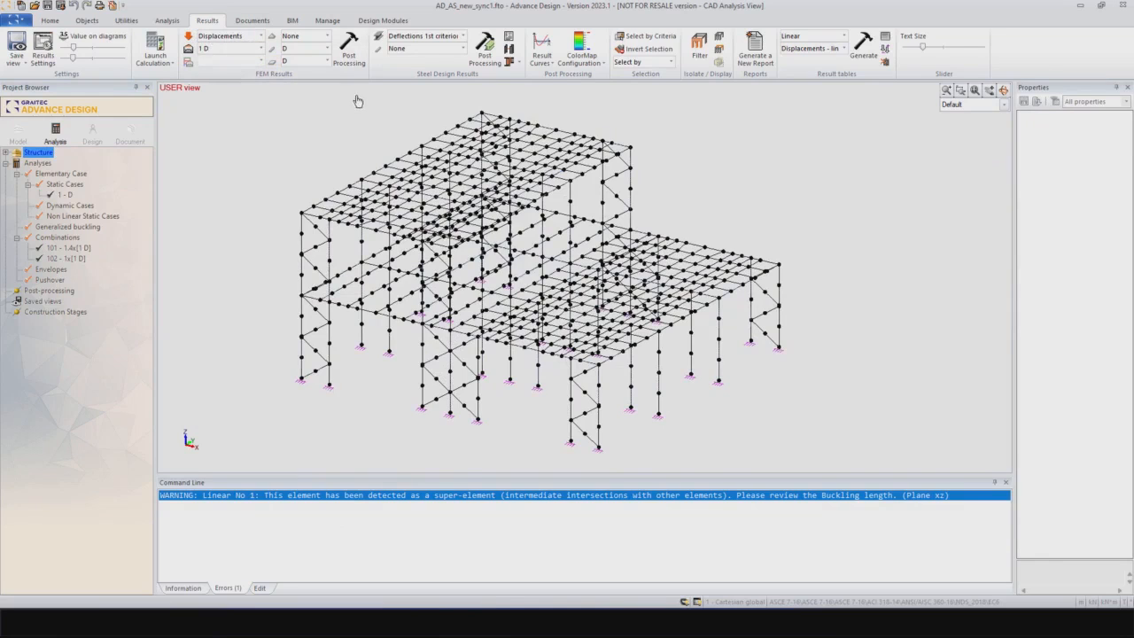
{"action": "left_click", "coordinate": [350, 55]}
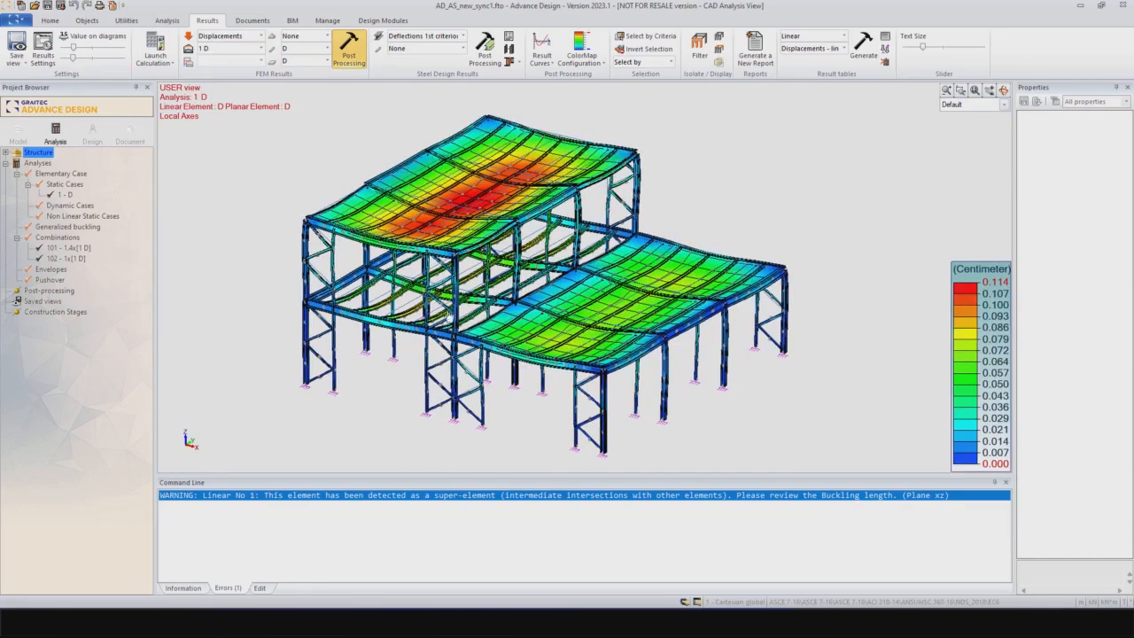
Step: Switch the FEM results to Forces and display the Fx diagrams on the linear elements
{"action": "left_click", "coordinate": [257, 37]}
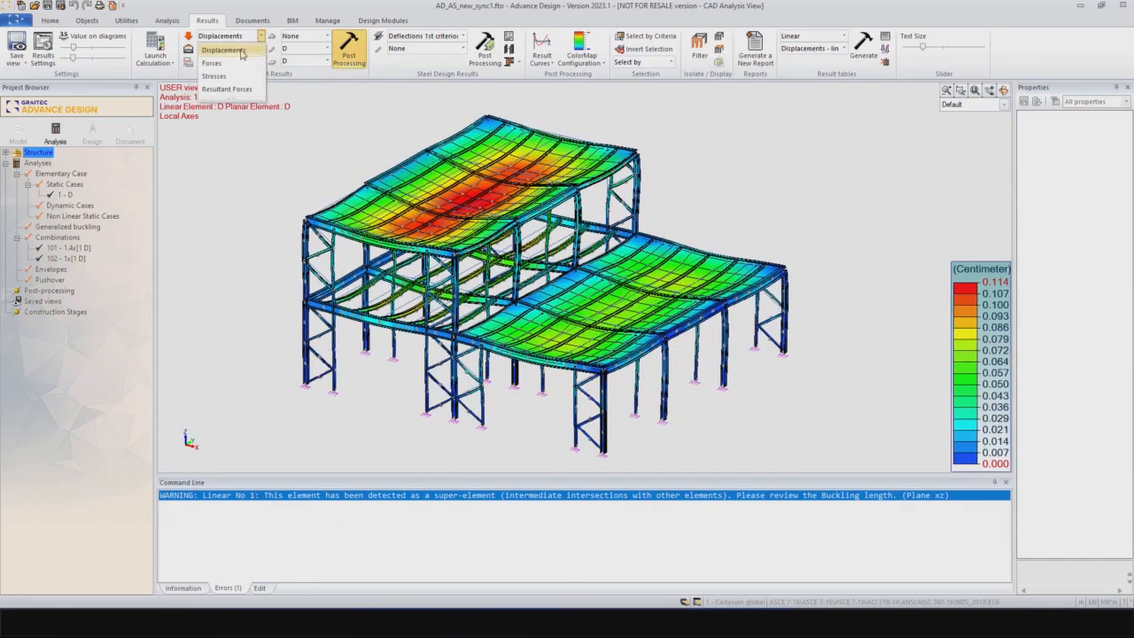
{"action": "left_click", "coordinate": [221, 69]}
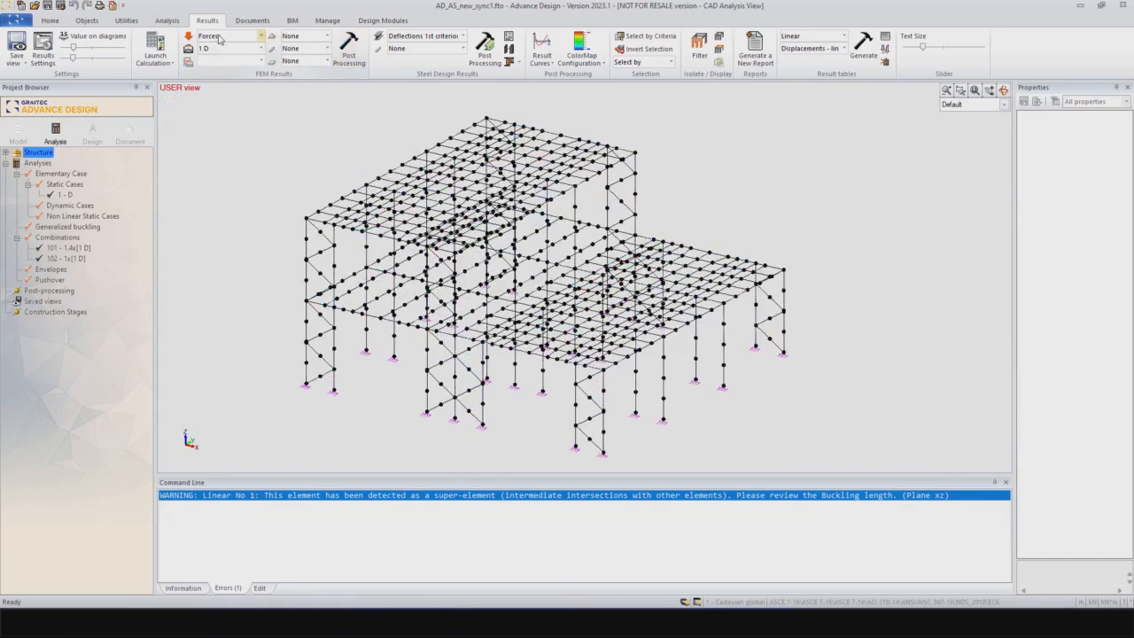
{"action": "left_click", "coordinate": [326, 50]}
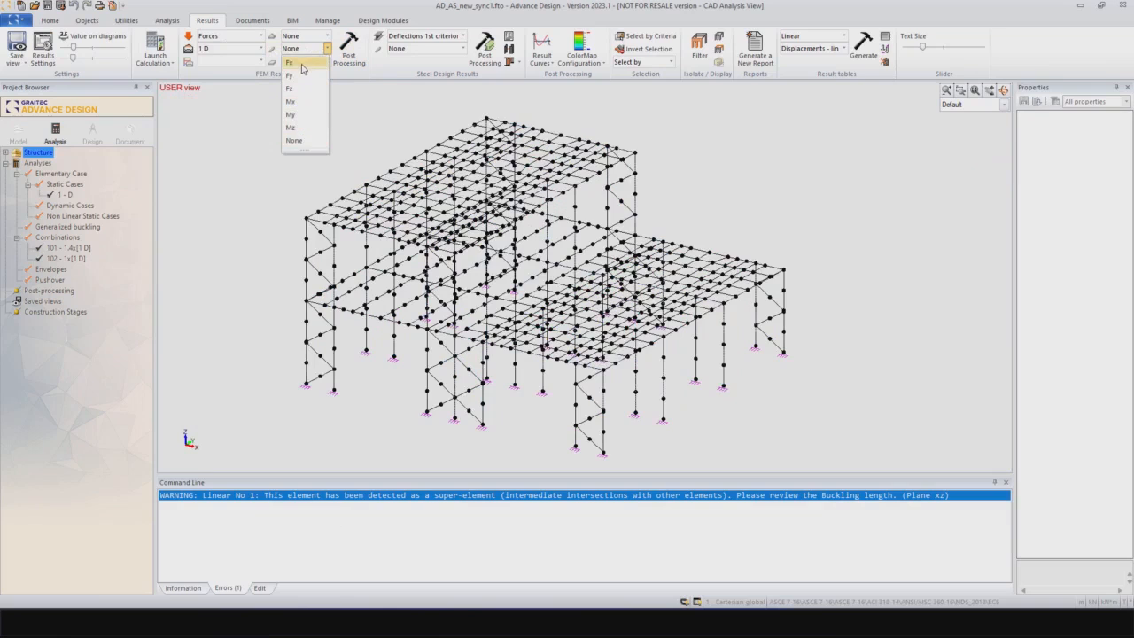
{"action": "left_click", "coordinate": [302, 66]}
{"action": "left_click", "coordinate": [348, 50]}
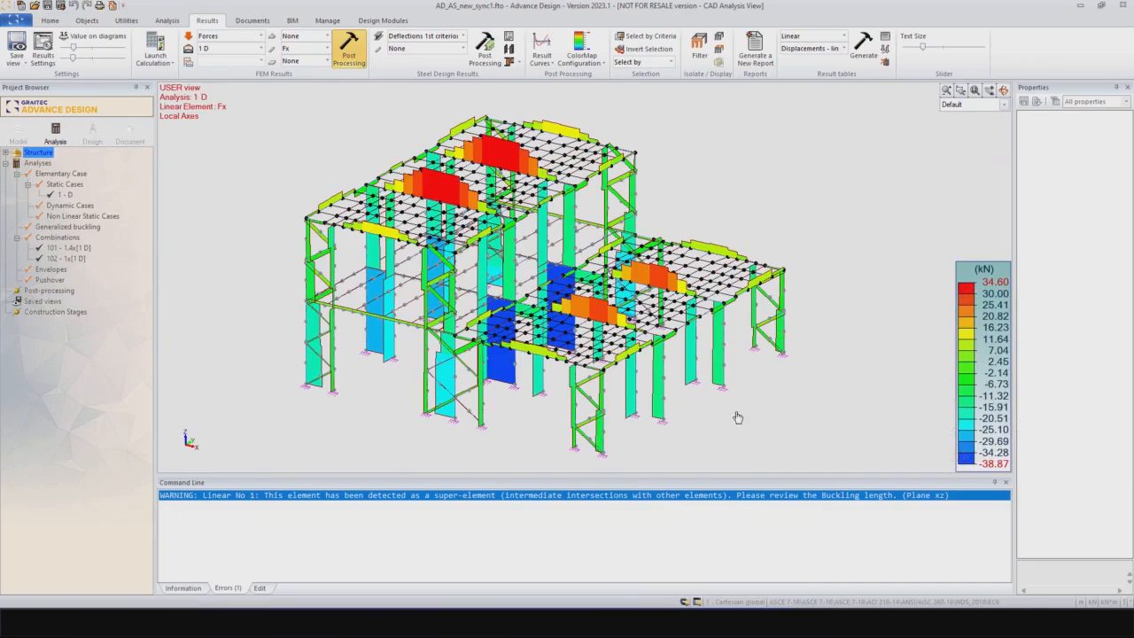
Step: Turn on the values on the Fx diagrams, examine them around the lower wing's front corner, and turn them off again
{"action": "left_click", "coordinate": [77, 38]}
{"action": "scroll", "coordinate": [578, 419], "scroll_direction": "up", "scroll_amount": 4}
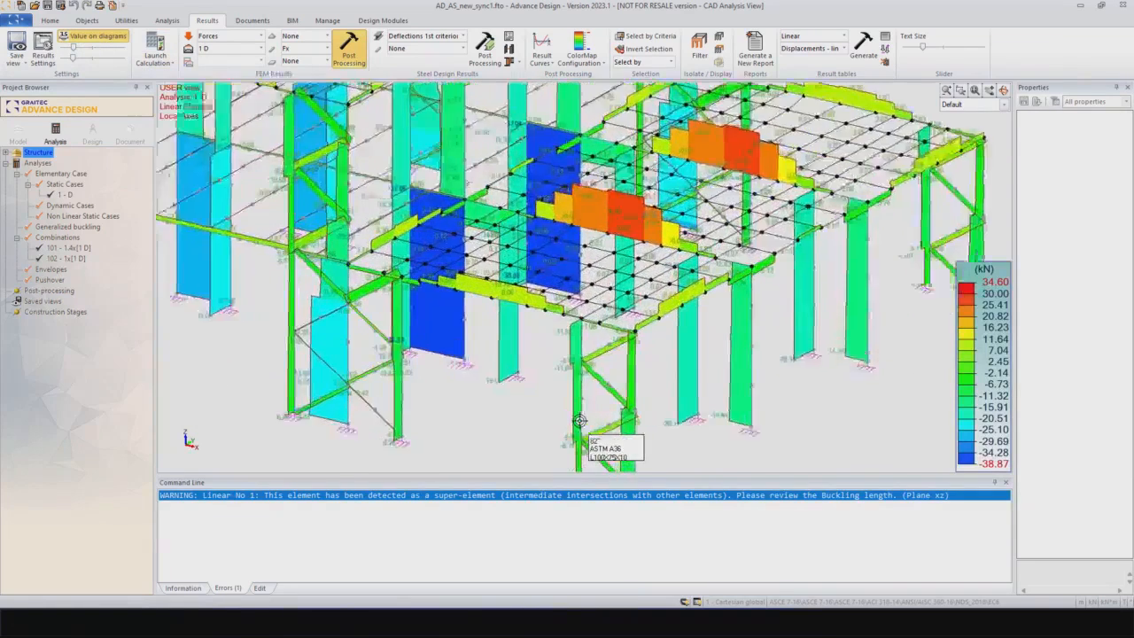
{"action": "scroll", "coordinate": [683, 410], "scroll_direction": "up", "scroll_amount": 4}
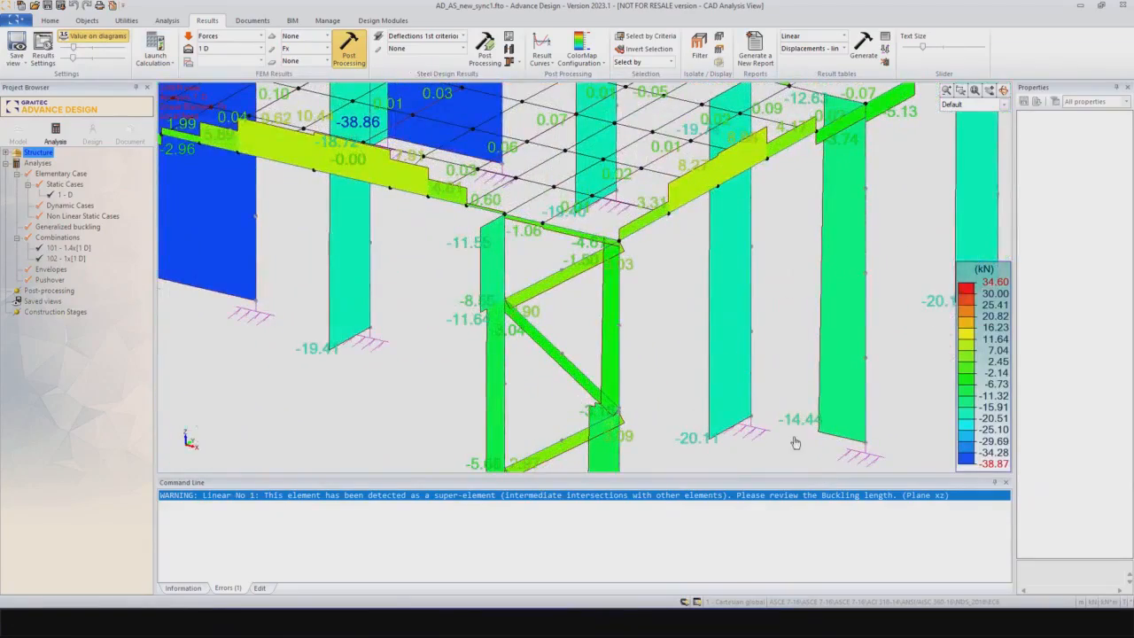
{"action": "scroll", "coordinate": [736, 374], "scroll_direction": "down", "scroll_amount": 8}
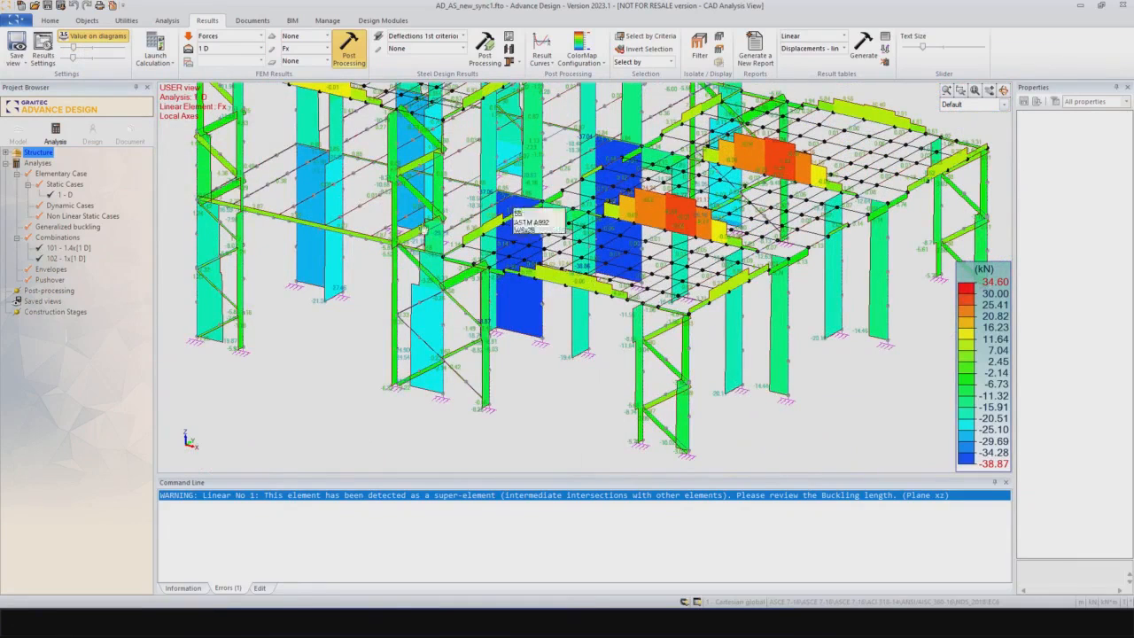
{"action": "left_click", "coordinate": [54, 38]}
{"action": "scroll", "coordinate": [595, 310], "scroll_direction": "down", "scroll_amount": 2}
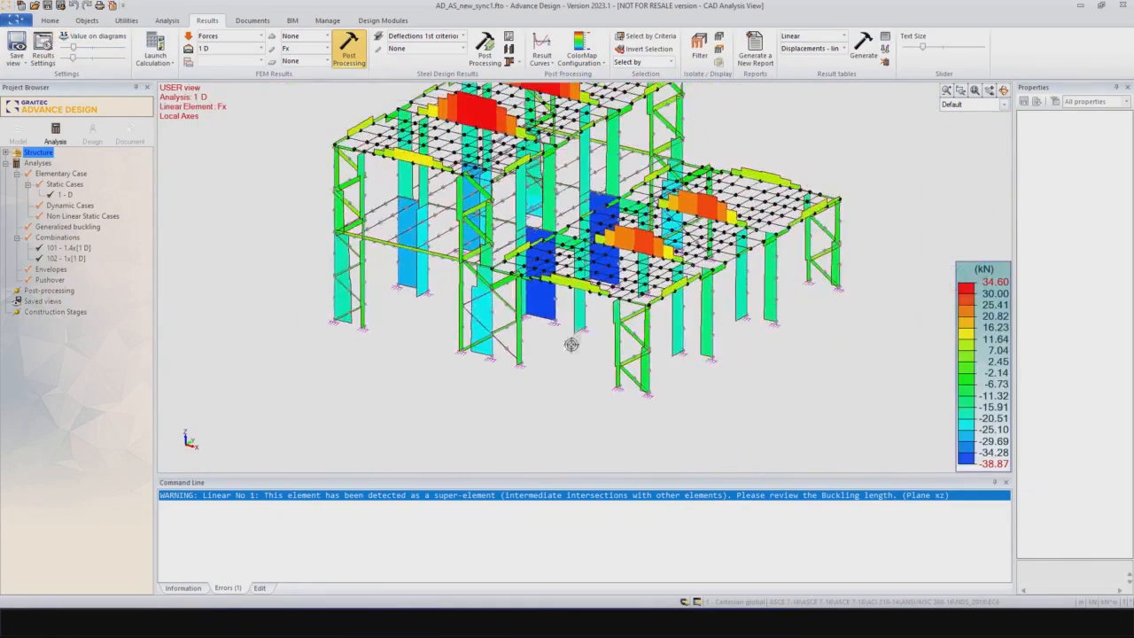
{"action": "middle_click_drag", "start_coordinate": [572, 362], "coordinate": [578, 429]}
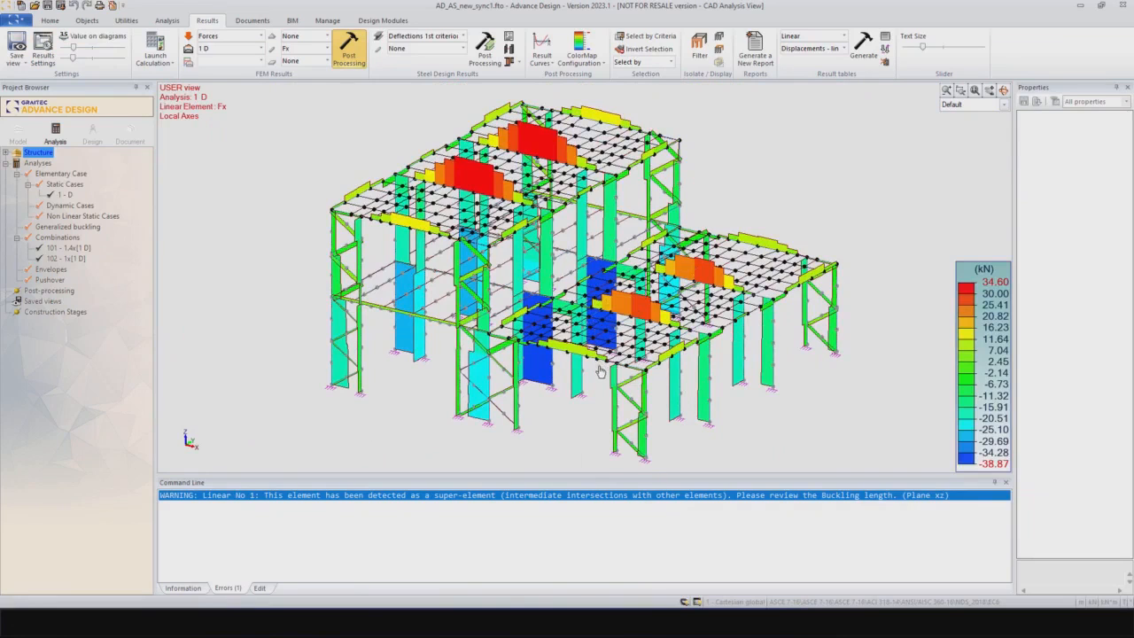
{"action": "middle_click_drag", "start_coordinate": [565, 392], "coordinate": [557, 389]}
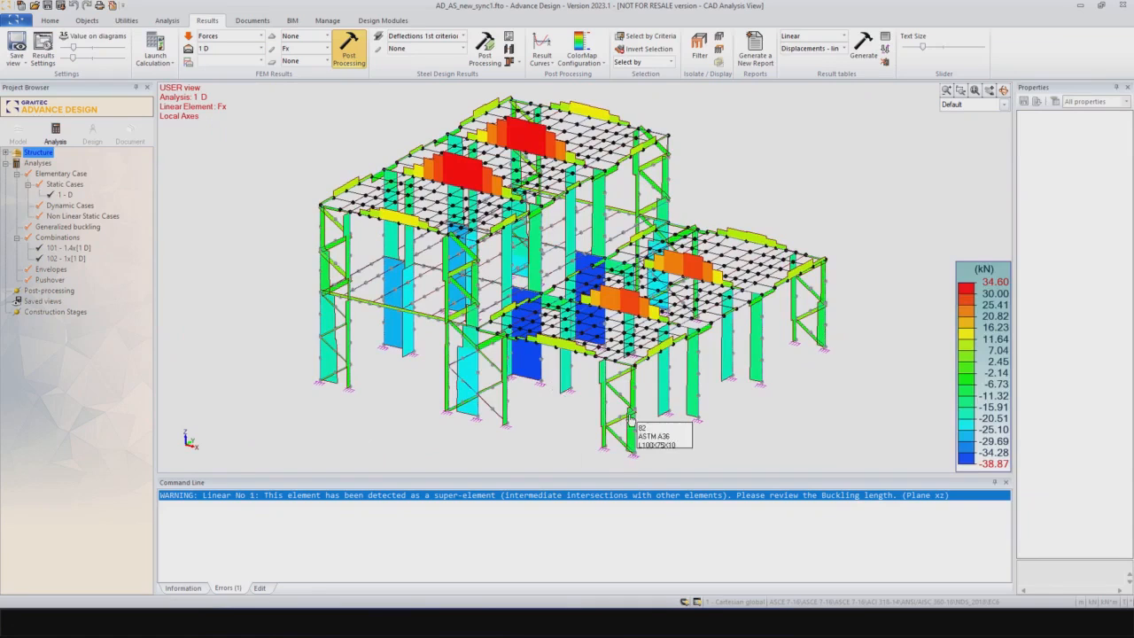
Step: Display the steel design Strength results as Max Work ratio and examine the columns of the lower wing
{"action": "left_click", "coordinate": [439, 39]}
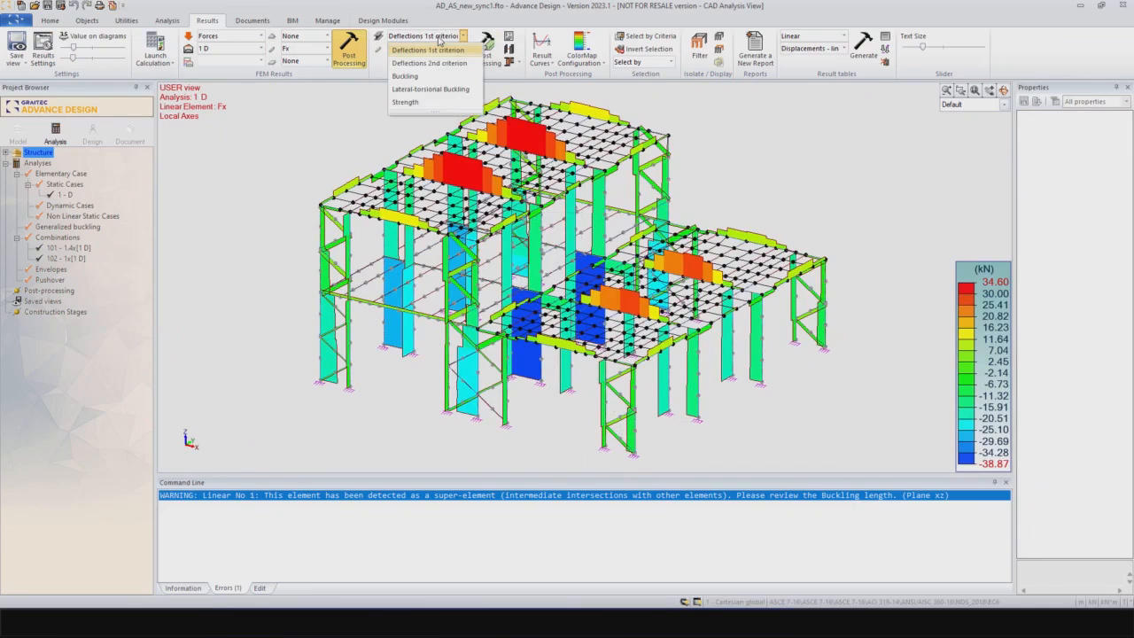
{"action": "left_click", "coordinate": [429, 104]}
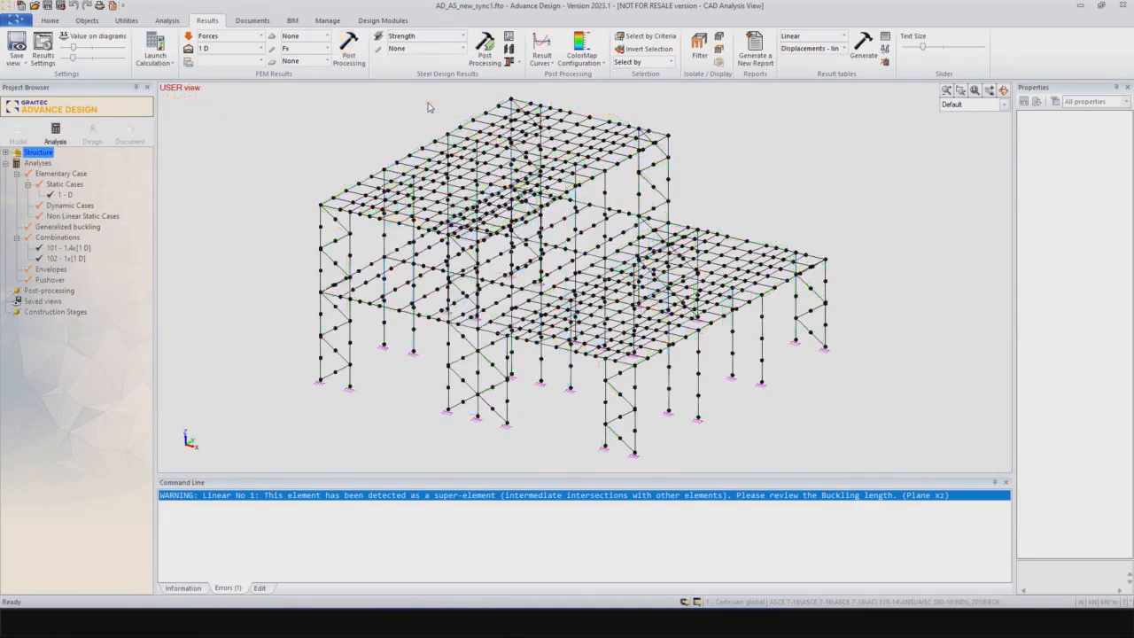
{"action": "left_click", "coordinate": [434, 50]}
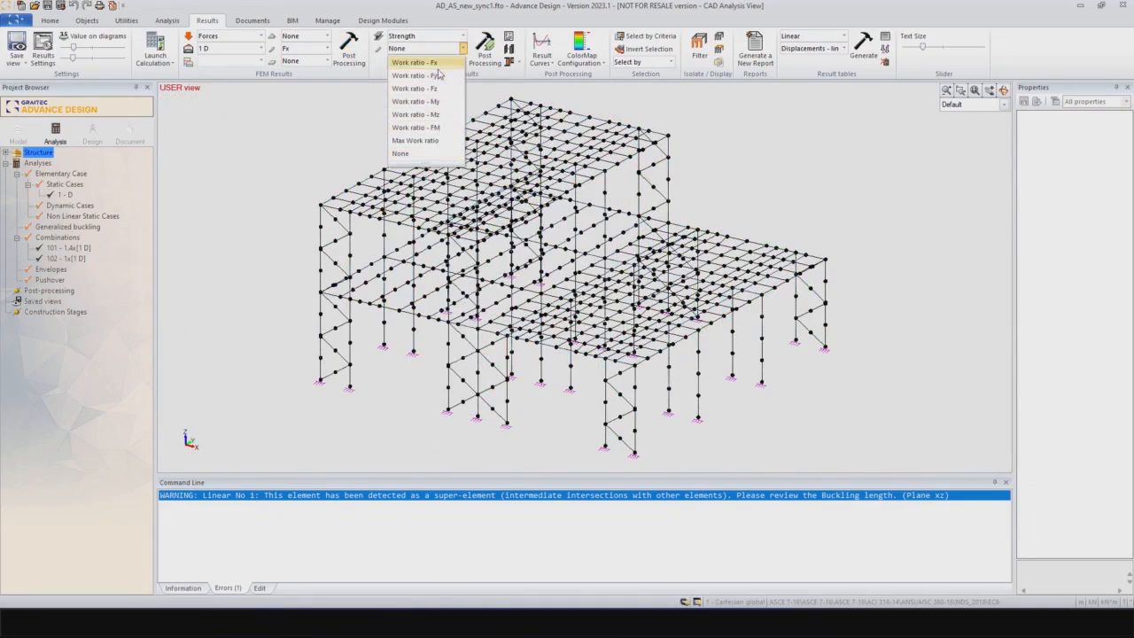
{"action": "left_click", "coordinate": [428, 142]}
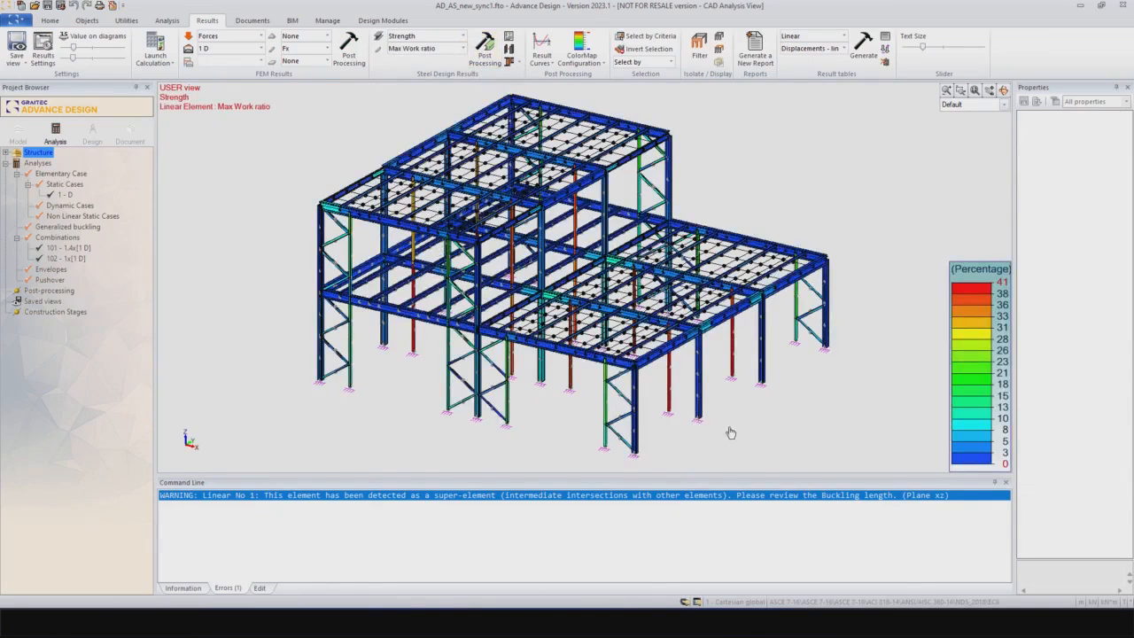
{"action": "scroll", "coordinate": [739, 377], "scroll_direction": "up", "scroll_amount": 5}
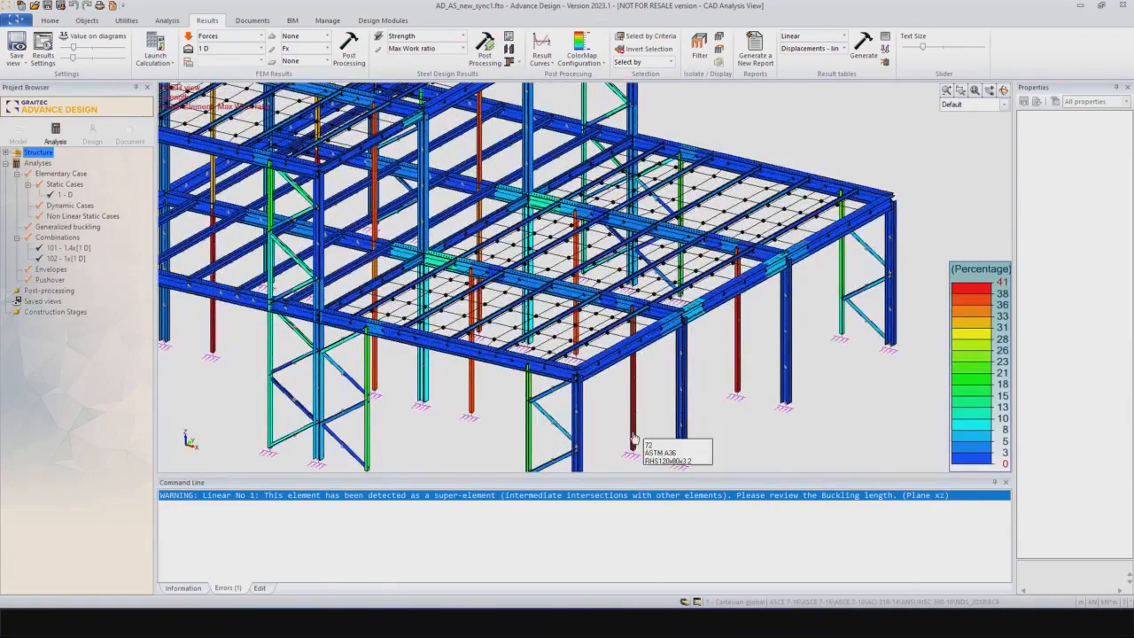
{"action": "middle_click_drag", "start_coordinate": [628, 413], "coordinate": [611, 354]}
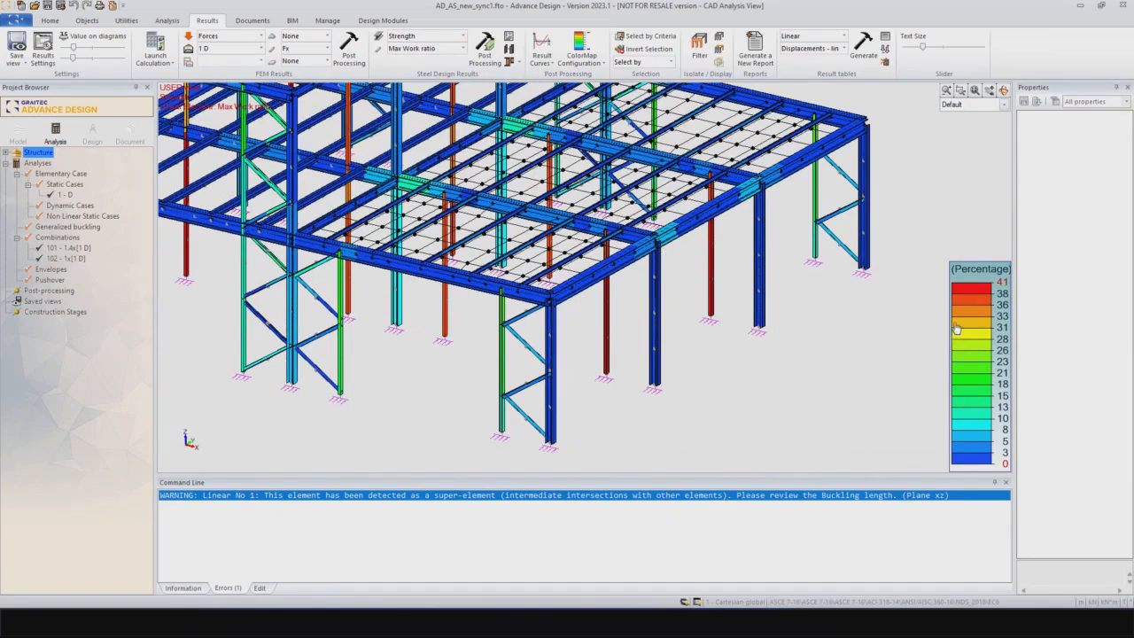
{"action": "mouse_move", "coordinate": [712, 322]}
{"action": "scroll", "coordinate": [691, 326], "scroll_direction": "down", "scroll_amount": 3}
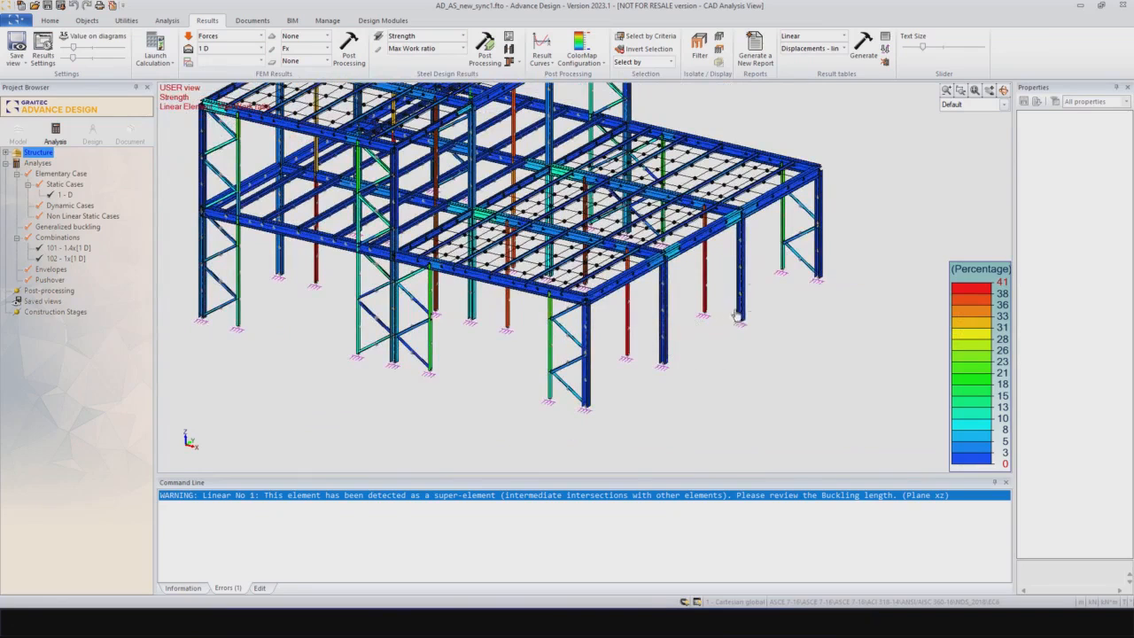
Step: Open the shape sheet of the lower wing's front corner column and review its deflections and cross-section strength checks
{"action": "middle_click_drag", "start_coordinate": [594, 389], "coordinate": [622, 380]}
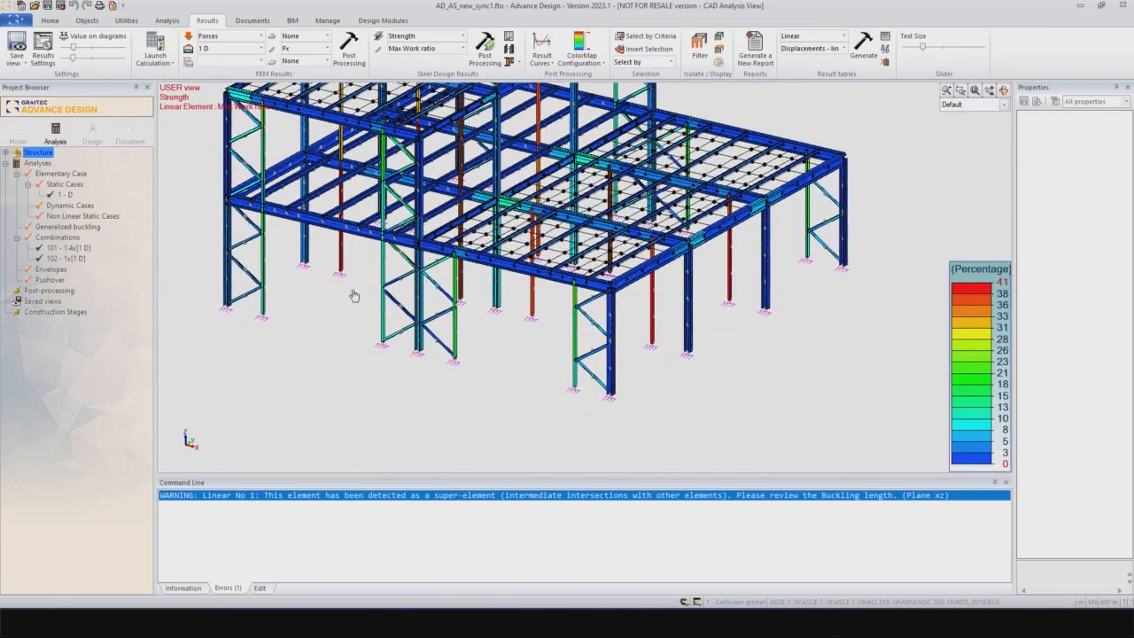
{"action": "middle_click_drag", "start_coordinate": [461, 351], "coordinate": [531, 402]}
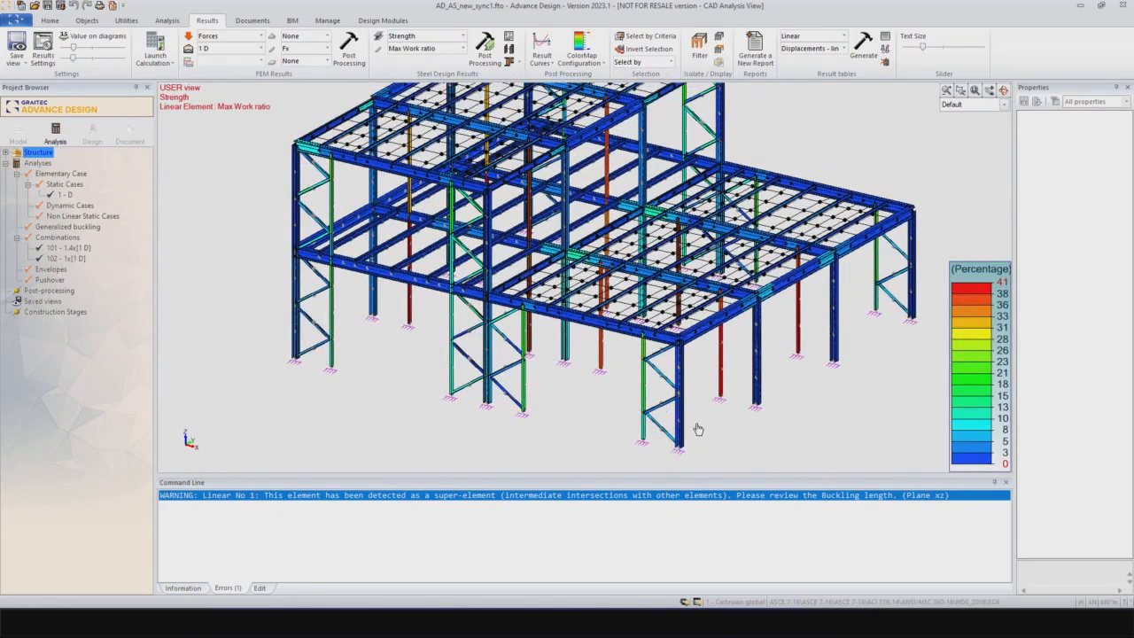
{"action": "middle_click_drag", "start_coordinate": [687, 399], "coordinate": [669, 403]}
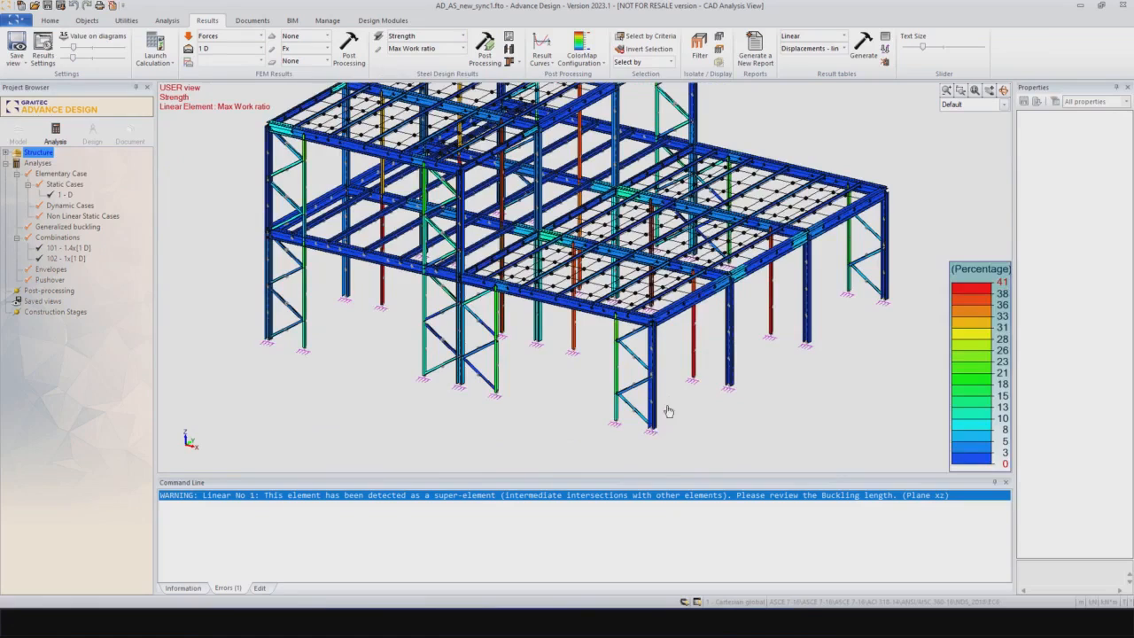
{"action": "scroll", "coordinate": [669, 405], "scroll_direction": "up", "scroll_amount": 3}
{"action": "scroll", "coordinate": [669, 412], "scroll_direction": "up", "scroll_amount": 3}
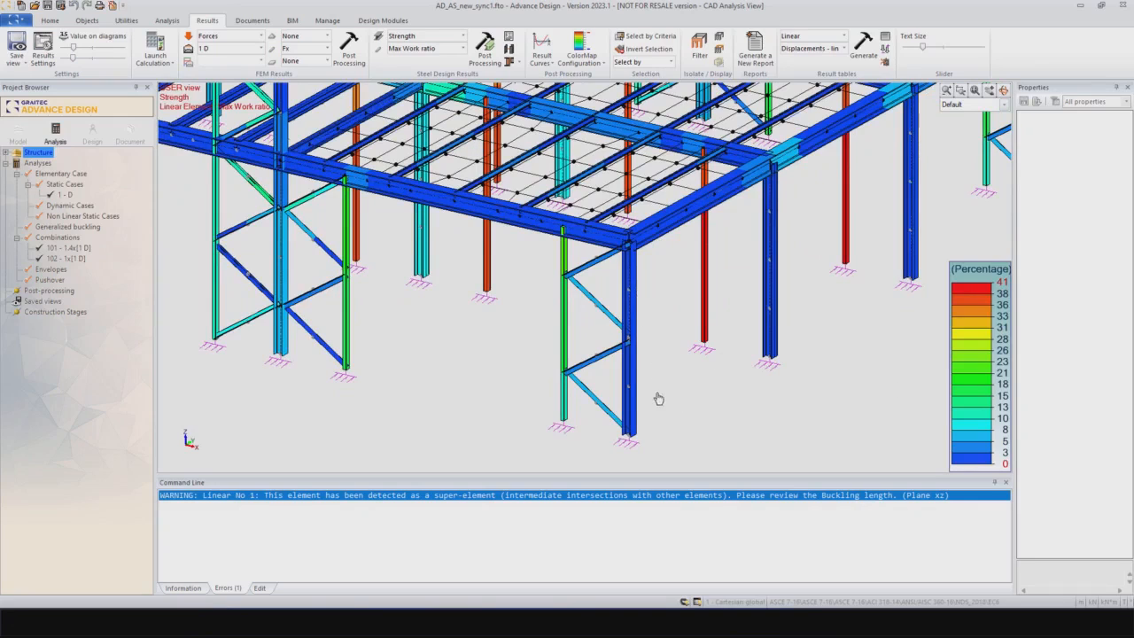
{"action": "left_click", "coordinate": [626, 372]}
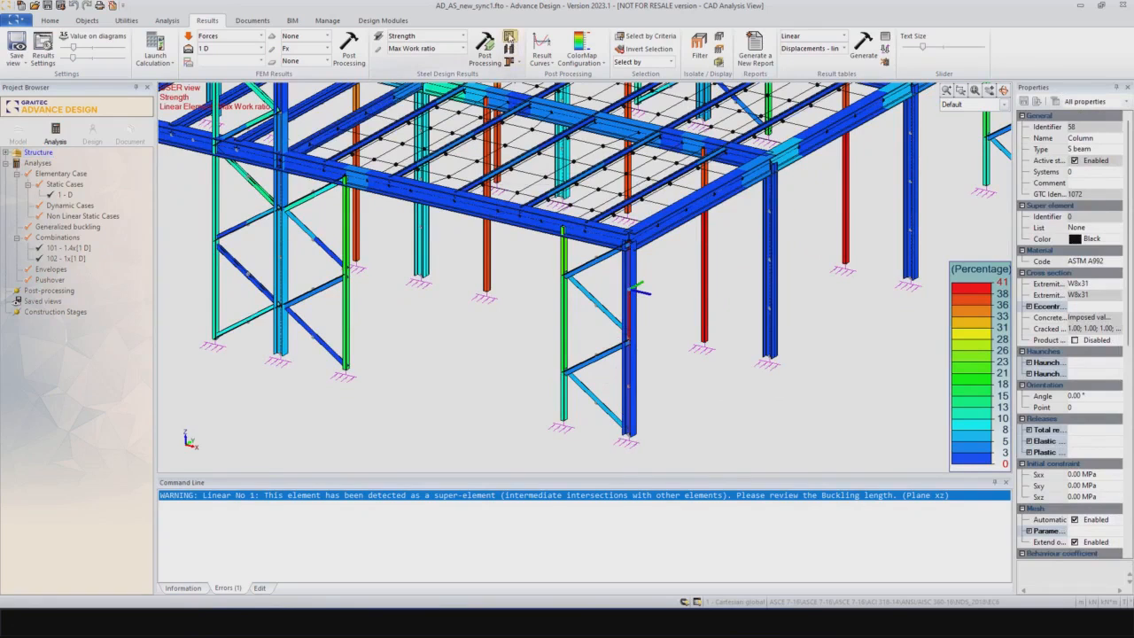
{"action": "left_click", "coordinate": [508, 37]}
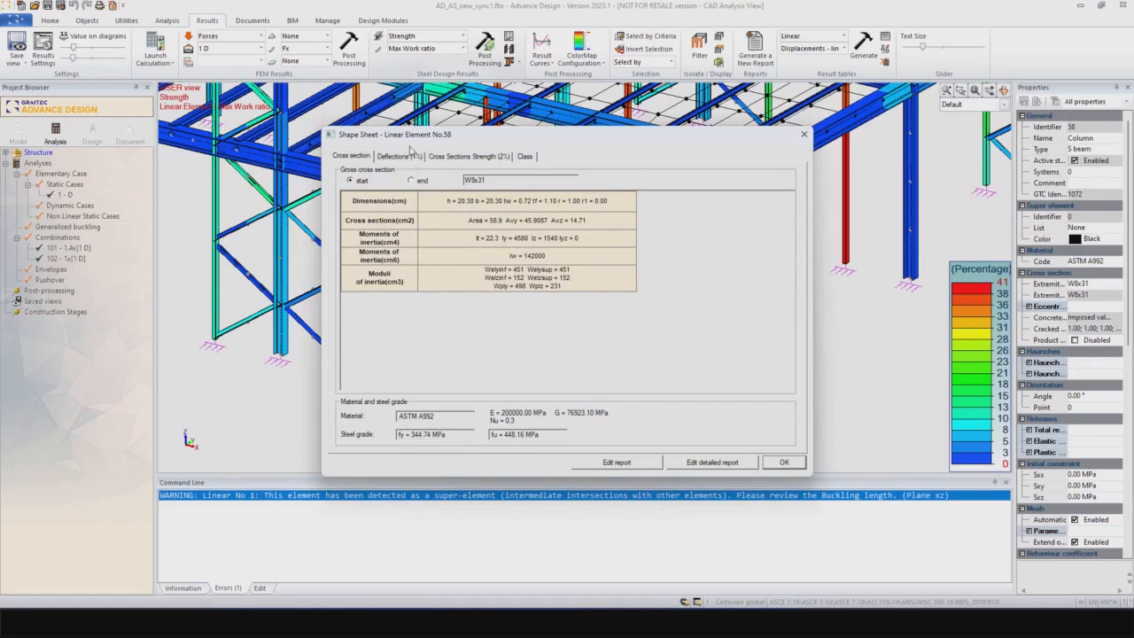
{"action": "left_click", "coordinate": [400, 157]}
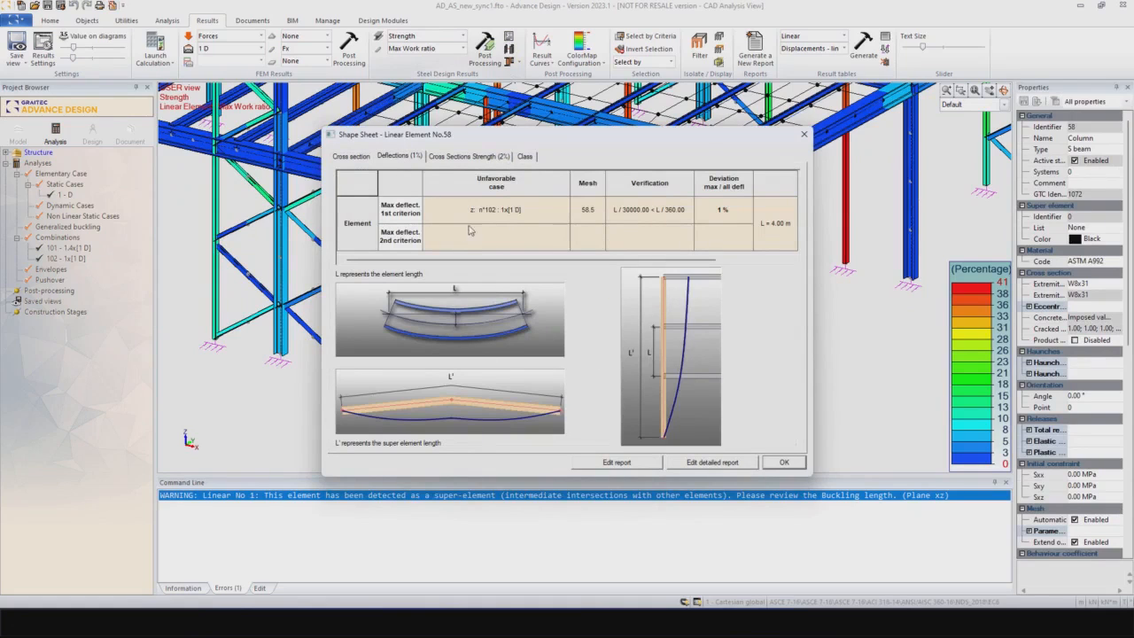
{"action": "left_click", "coordinate": [453, 157]}
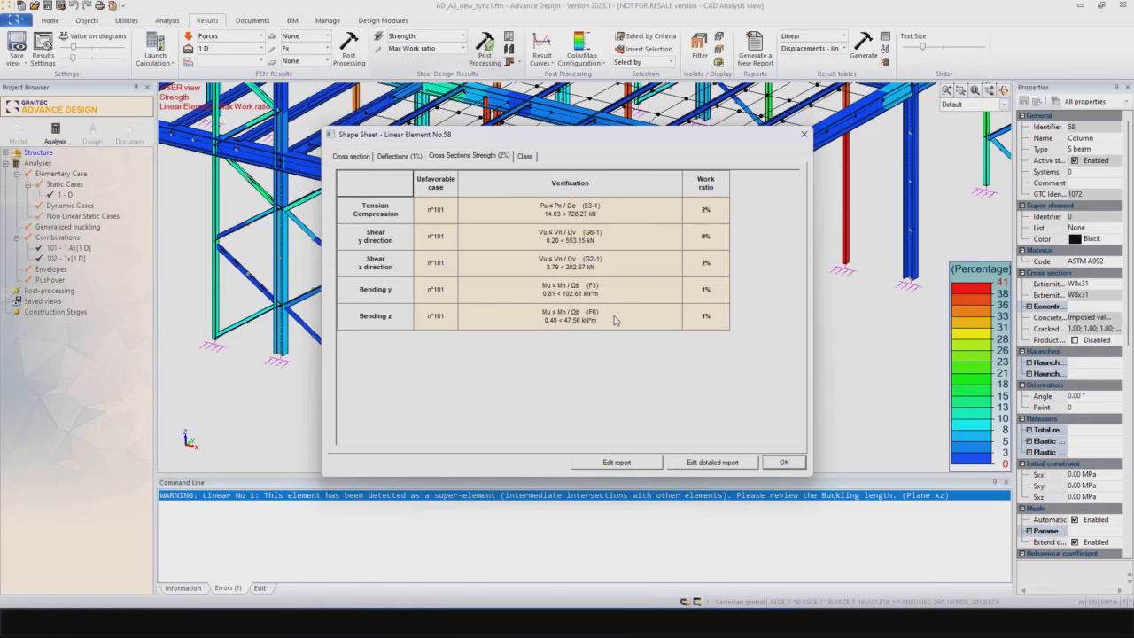
{"action": "left_click", "coordinate": [783, 463]}
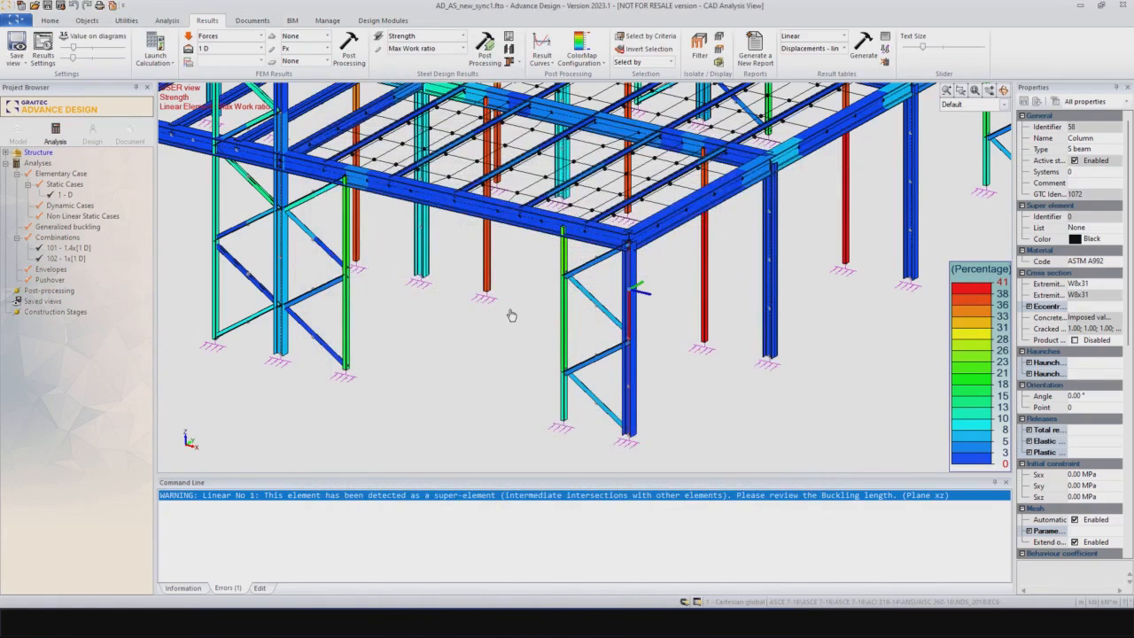
Step: Select the column and the two roof beams that meet at the outer corner of the upper roof
{"action": "scroll", "coordinate": [510, 312], "scroll_direction": "down", "scroll_amount": 1}
{"action": "middle_click_drag", "start_coordinate": [454, 319], "coordinate": [523, 372]}
{"action": "scroll", "coordinate": [524, 372], "scroll_direction": "down", "scroll_amount": 1}
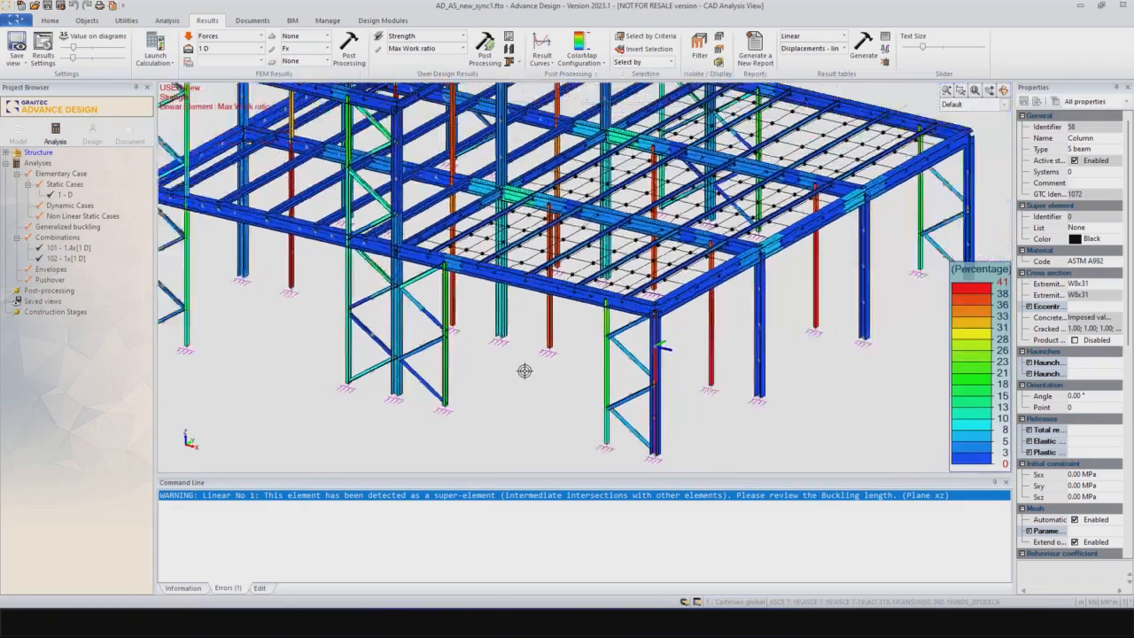
{"action": "scroll", "coordinate": [524, 370], "scroll_direction": "down", "scroll_amount": 1}
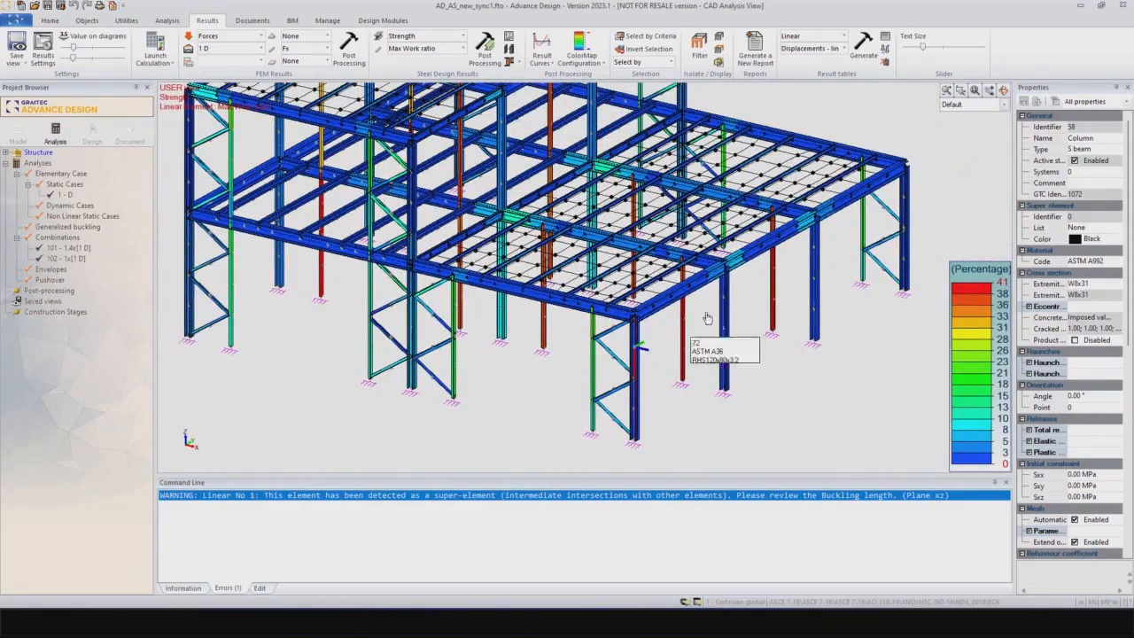
{"action": "middle_click_drag", "start_coordinate": [752, 303], "coordinate": [631, 346]}
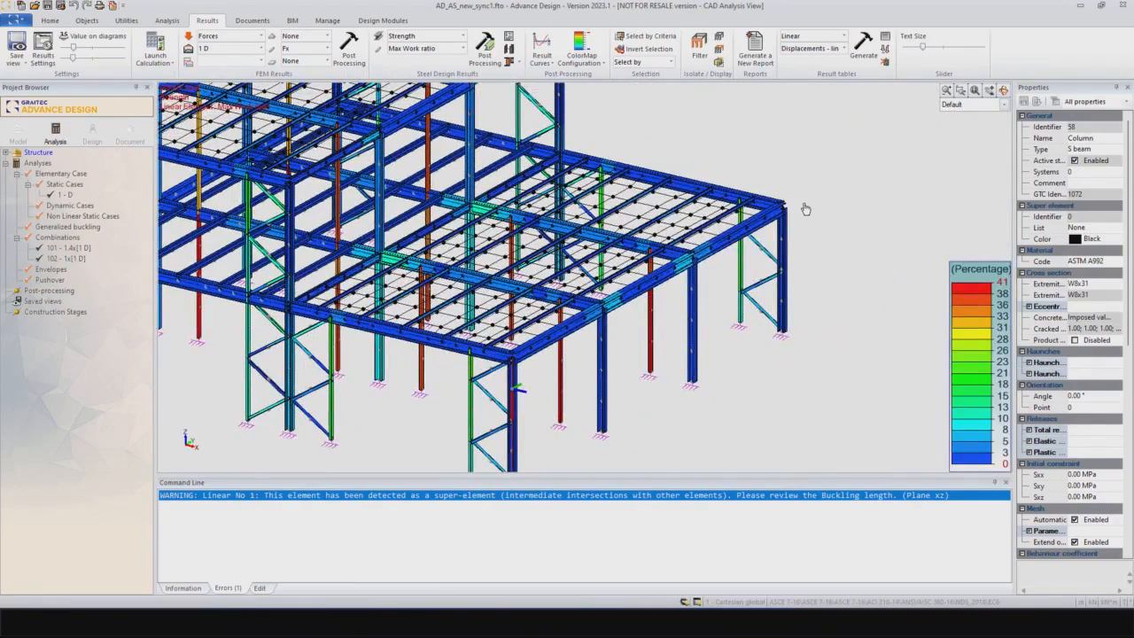
{"action": "middle_click_drag", "start_coordinate": [620, 220], "coordinate": [712, 340]}
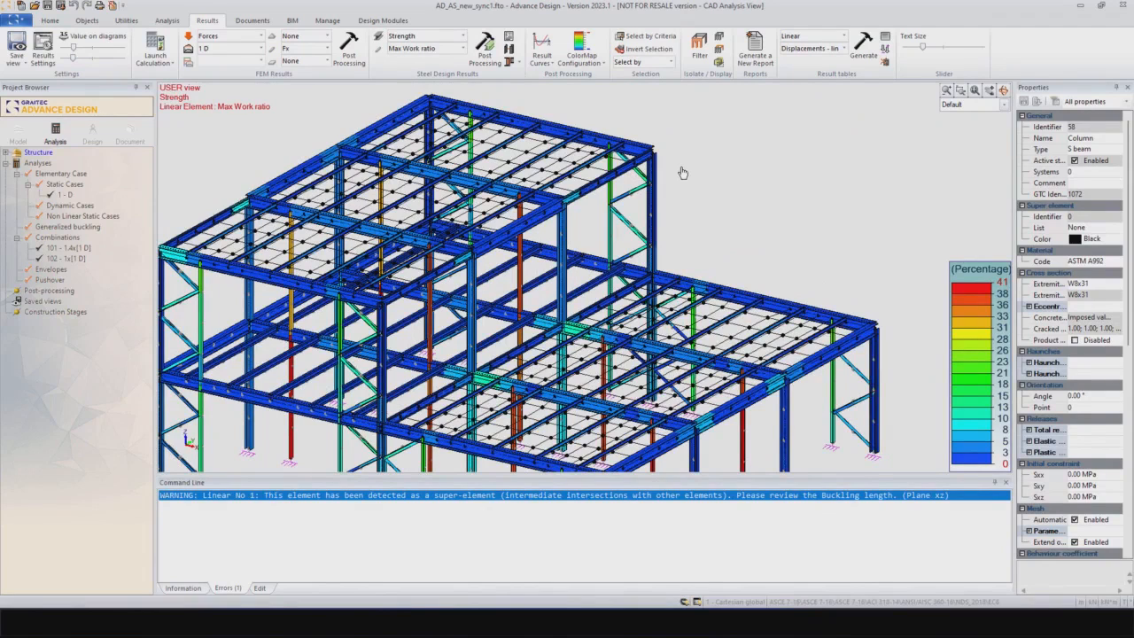
{"action": "scroll", "coordinate": [681, 169], "scroll_direction": "up", "scroll_amount": 2}
{"action": "scroll", "coordinate": [682, 166], "scroll_direction": "up", "scroll_amount": 4}
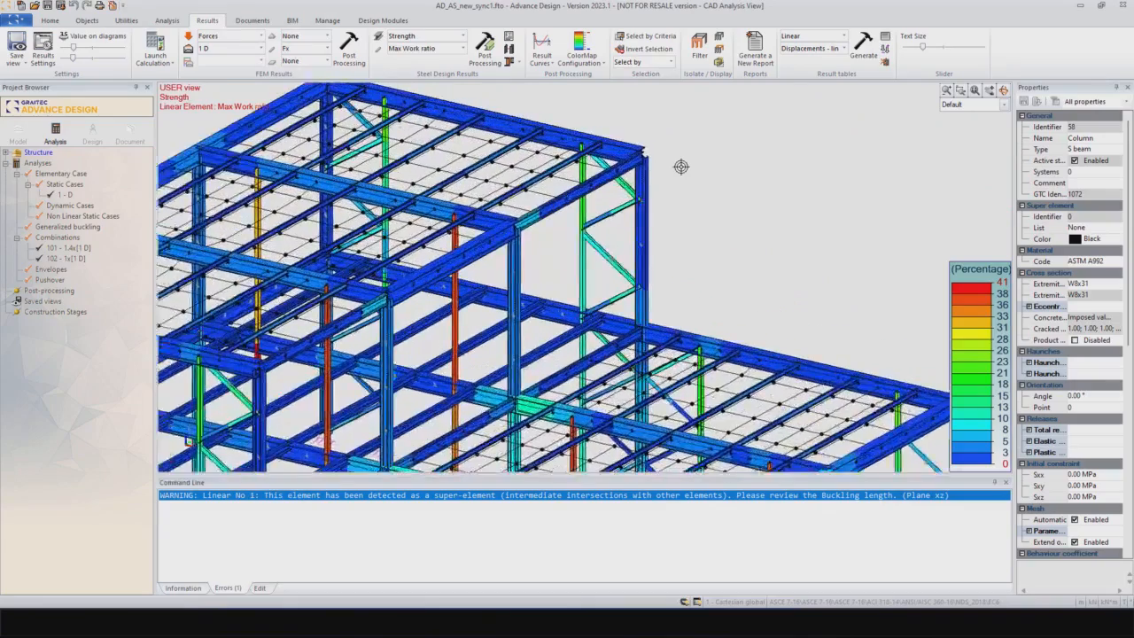
{"action": "middle_click_drag", "start_coordinate": [679, 165], "coordinate": [671, 208]}
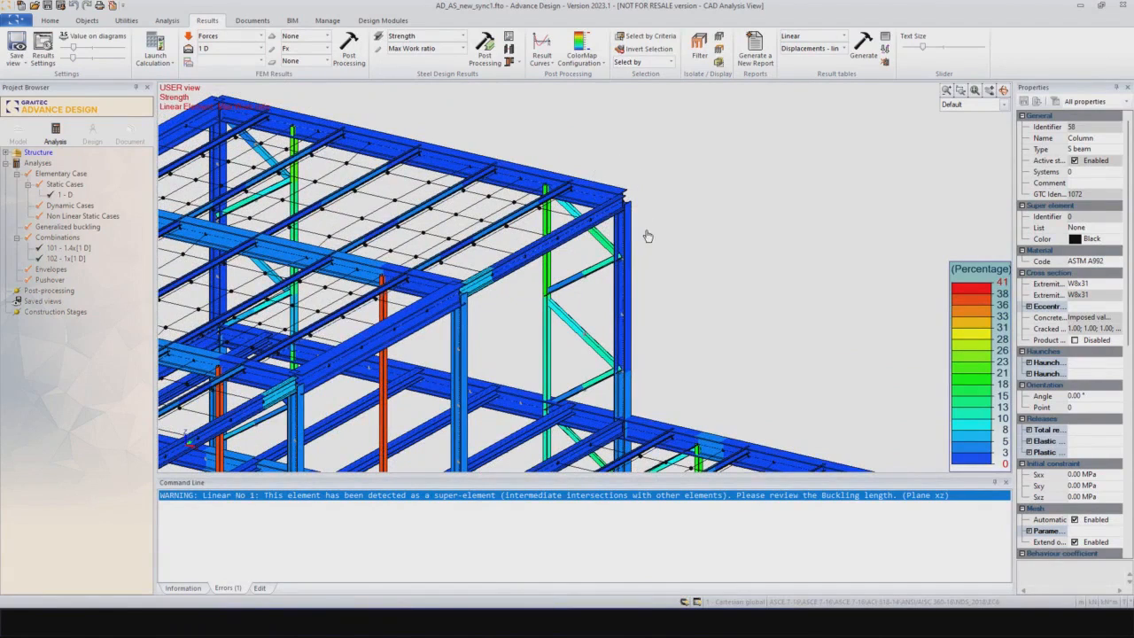
{"action": "left_click_drag", "start_coordinate": [646, 231], "coordinate": [609, 154]}
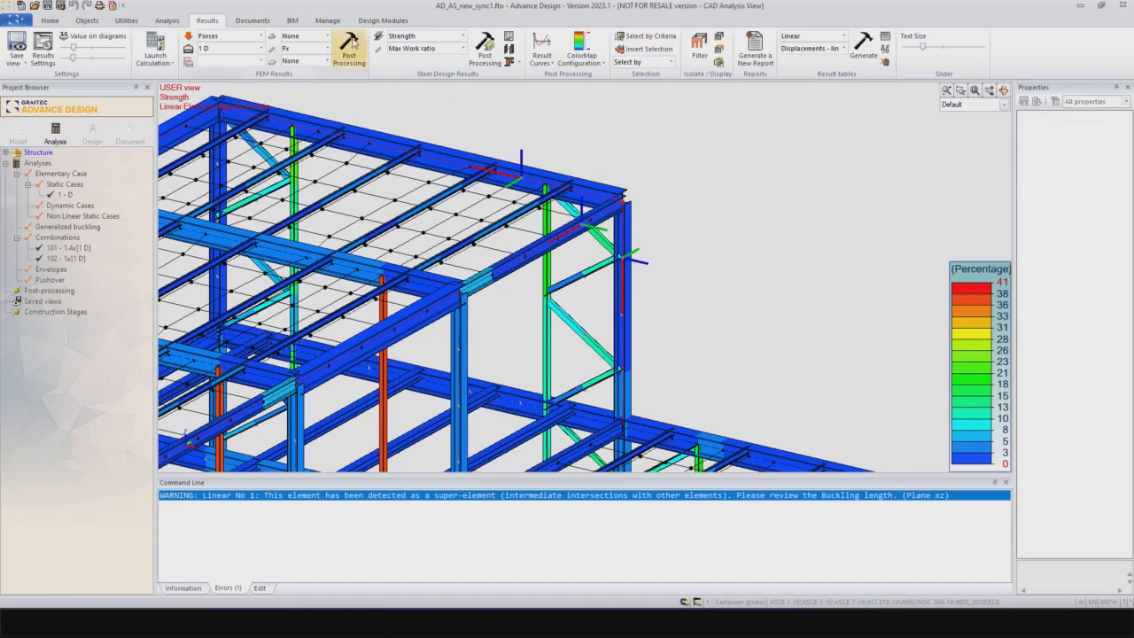
Step: Export only the current selection to IDEA StatiCa Connection
{"action": "left_click", "coordinate": [293, 21]}
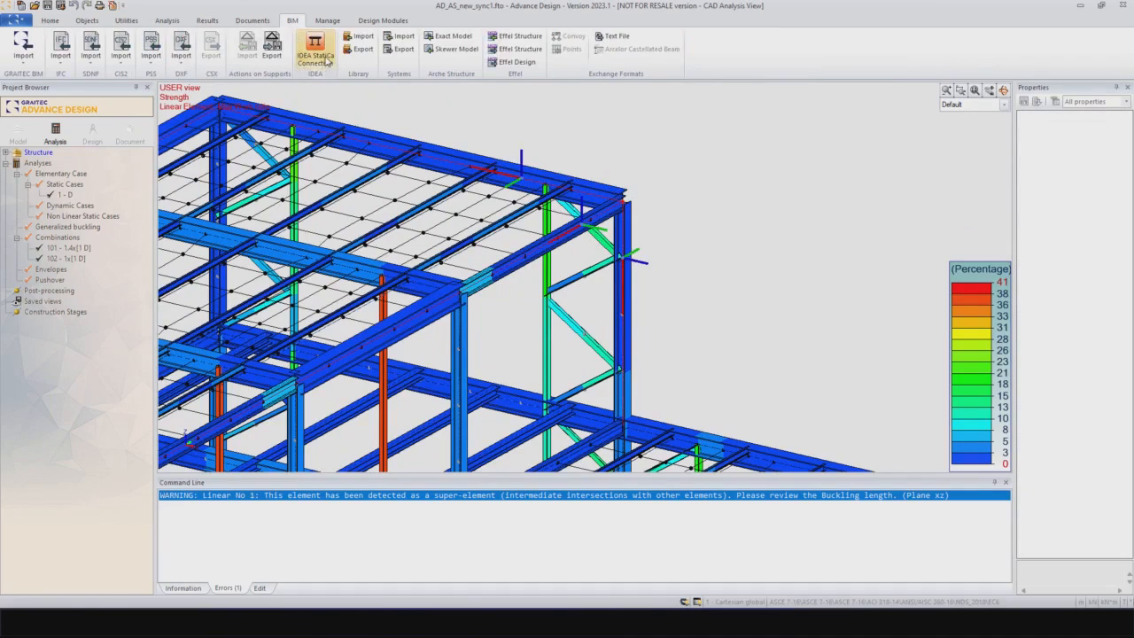
{"action": "left_click", "coordinate": [310, 69]}
{"action": "left_click", "coordinate": [319, 48]}
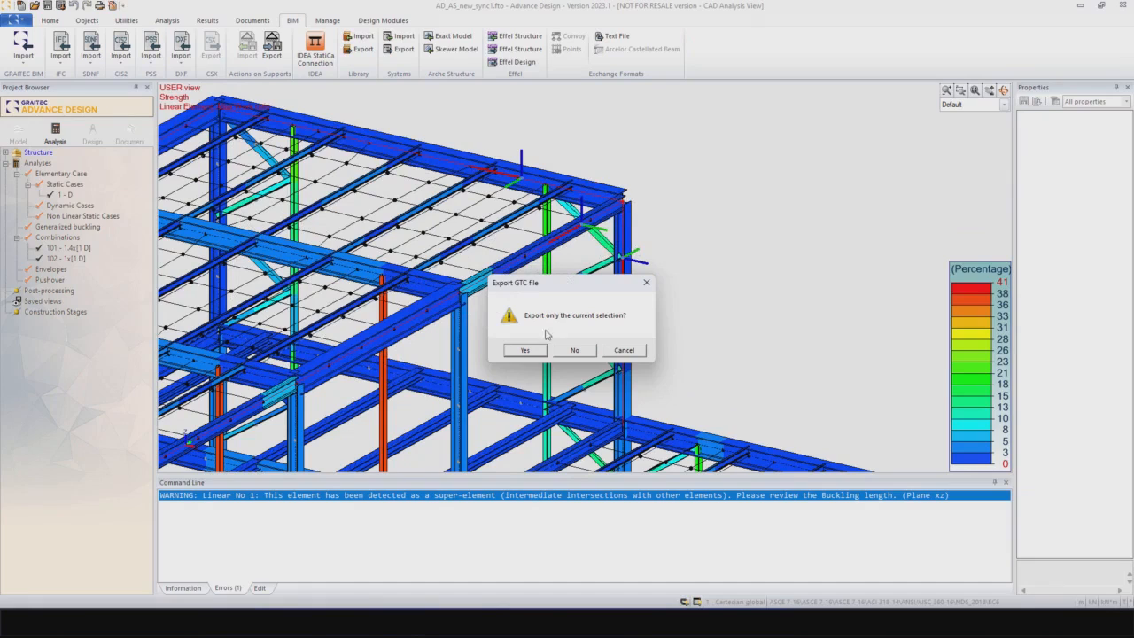
{"action": "left_click", "coordinate": [525, 350]}
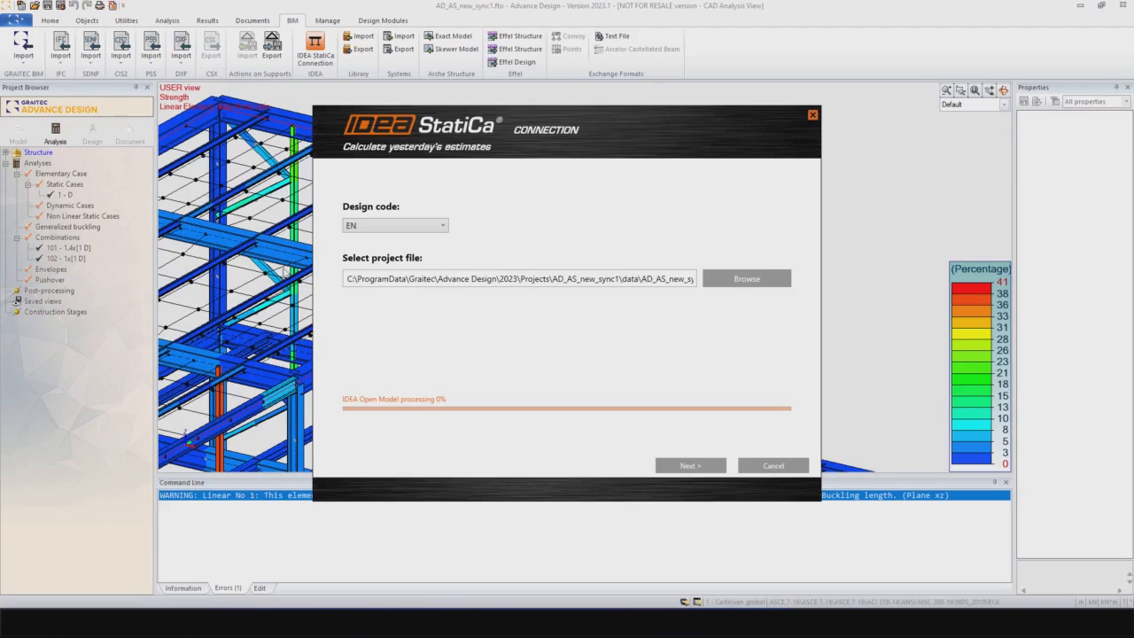
Step: Set the design code of the connection export to AISC, keeping the proposed project file
{"action": "left_click", "coordinate": [443, 228]}
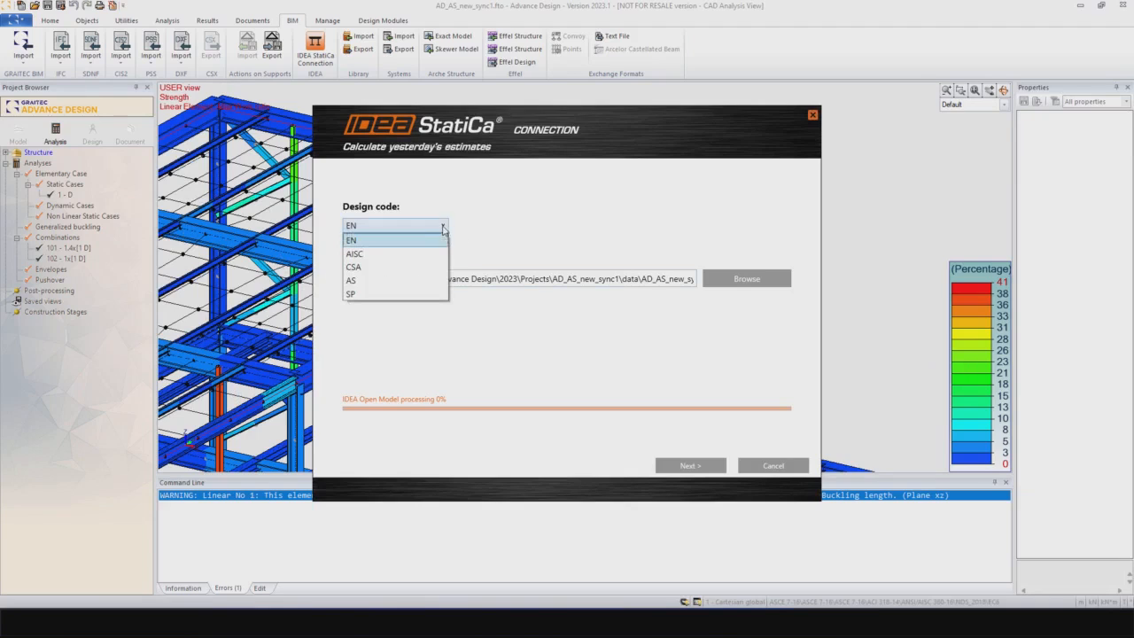
{"action": "left_click", "coordinate": [392, 253]}
{"action": "left_click", "coordinate": [438, 226]}
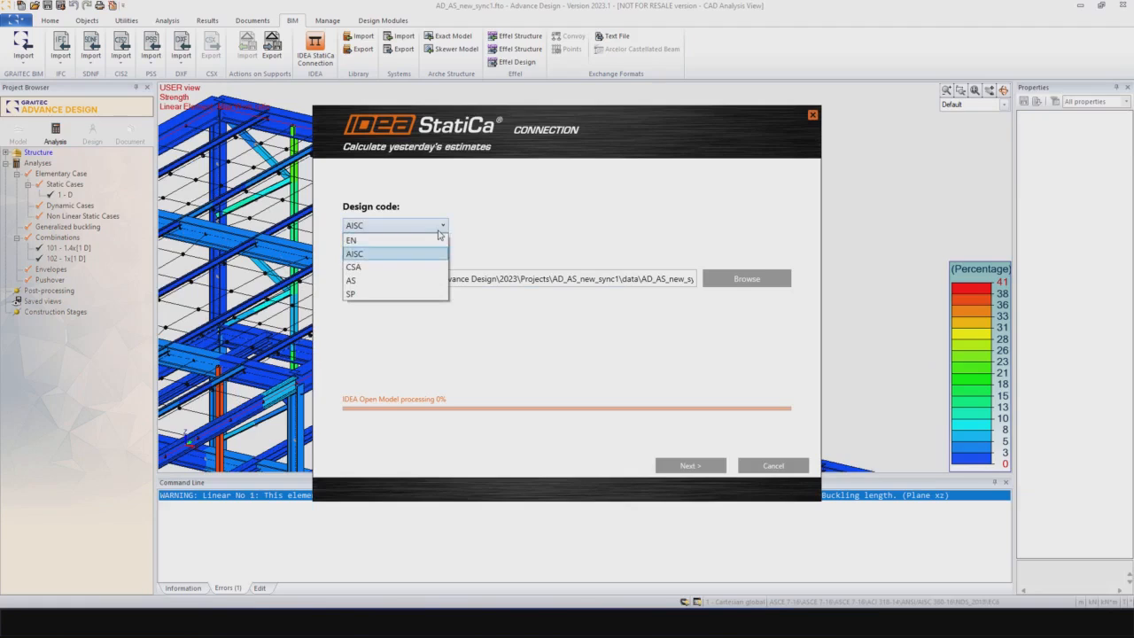
{"action": "left_click", "coordinate": [405, 253]}
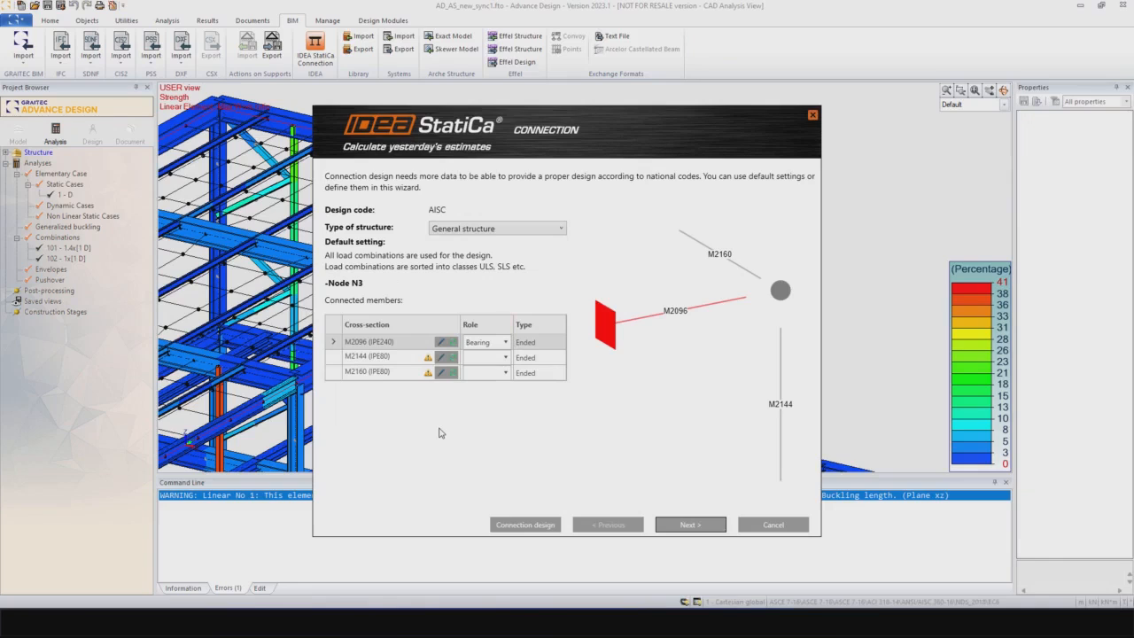
Step: Make column M2144 the bearing member of node N3 and continue to the load groups
{"action": "left_click", "coordinate": [485, 357]}
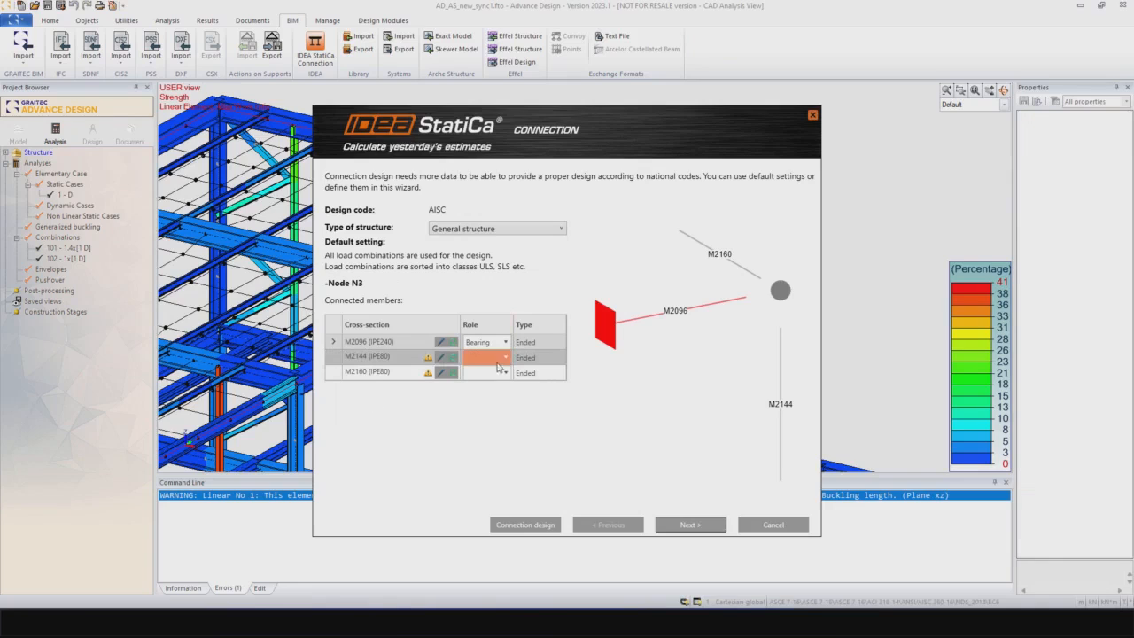
{"action": "left_click", "coordinate": [504, 357]}
{"action": "left_click", "coordinate": [478, 388]}
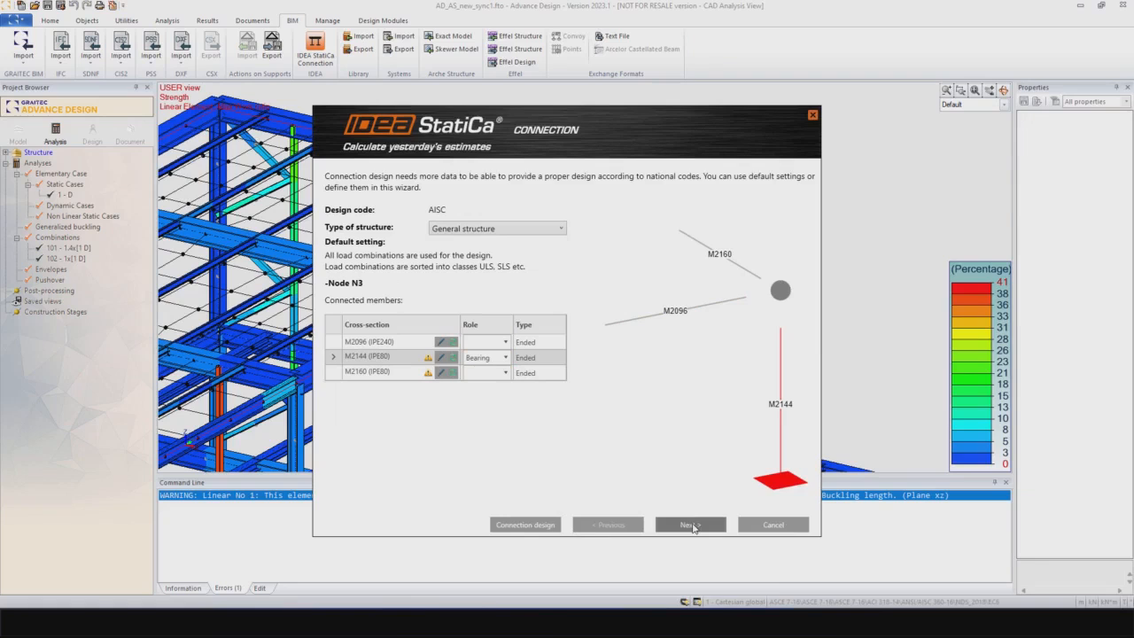
{"action": "left_click", "coordinate": [693, 526]}
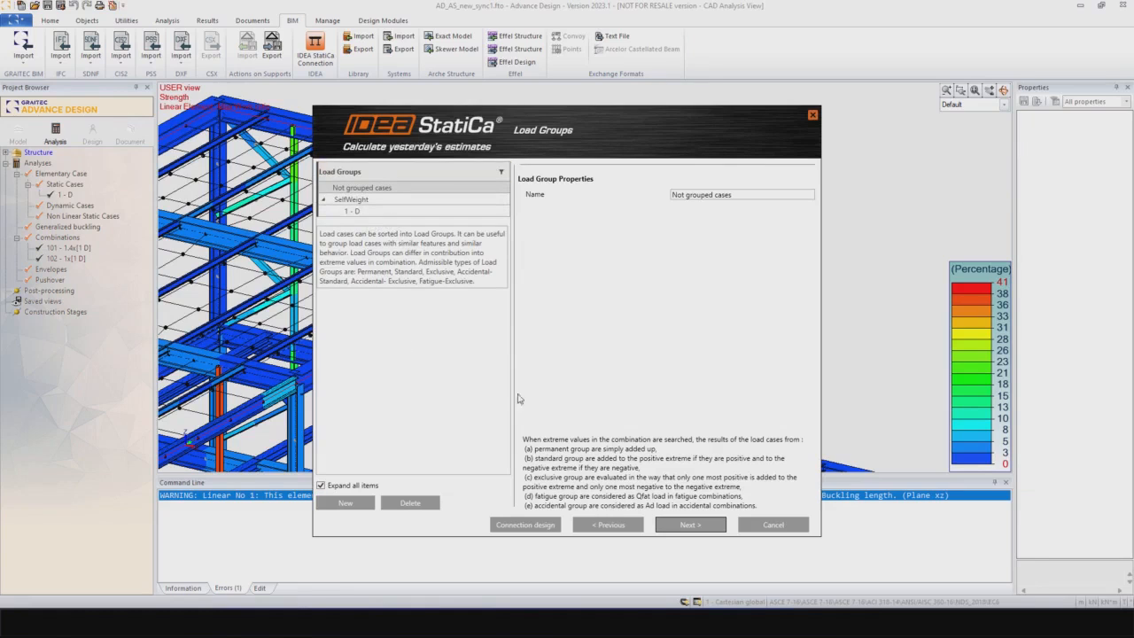
Step: Accept the default load groups, combinations and result classes, and finish the export to open the connection in IDEA StatiCa
{"action": "left_click", "coordinate": [688, 525]}
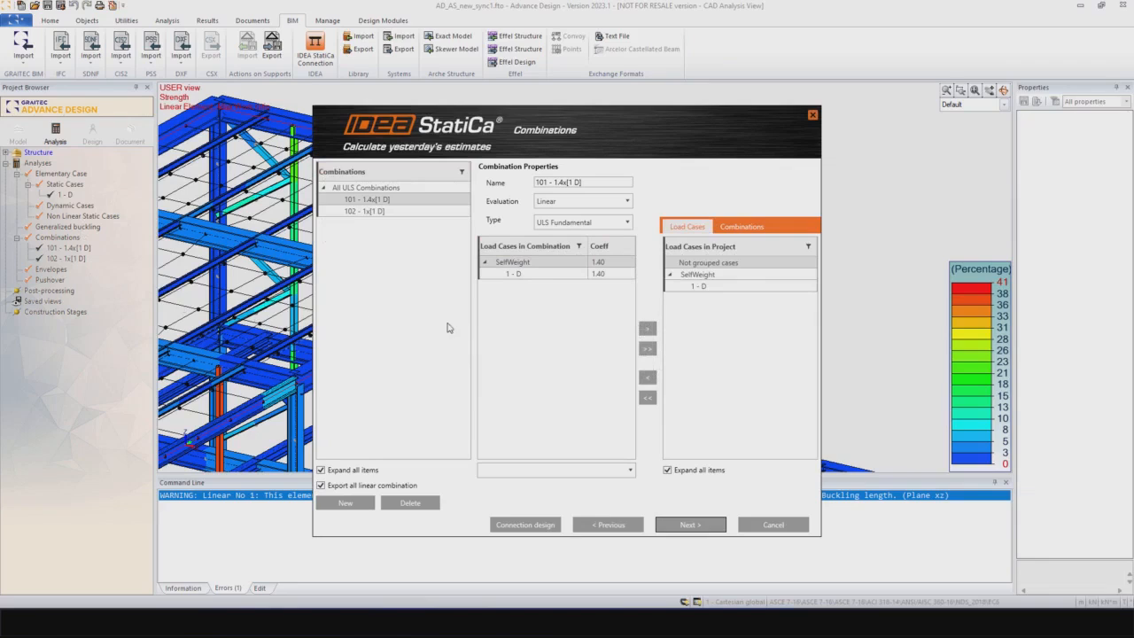
{"action": "mouse_move", "coordinate": [597, 342]}
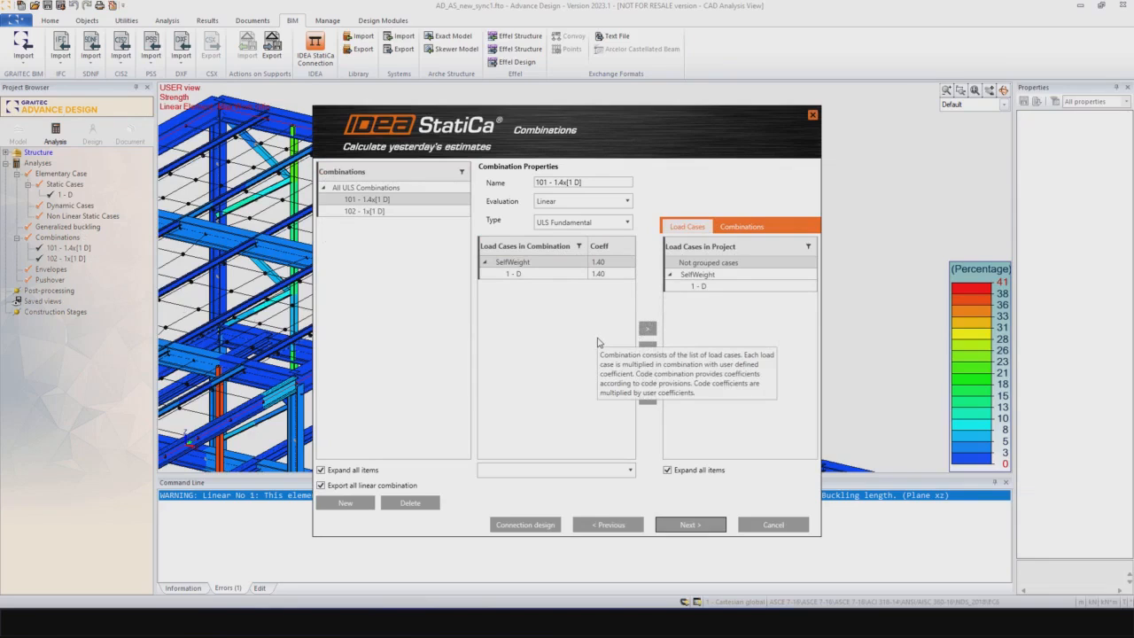
{"action": "left_click", "coordinate": [690, 526]}
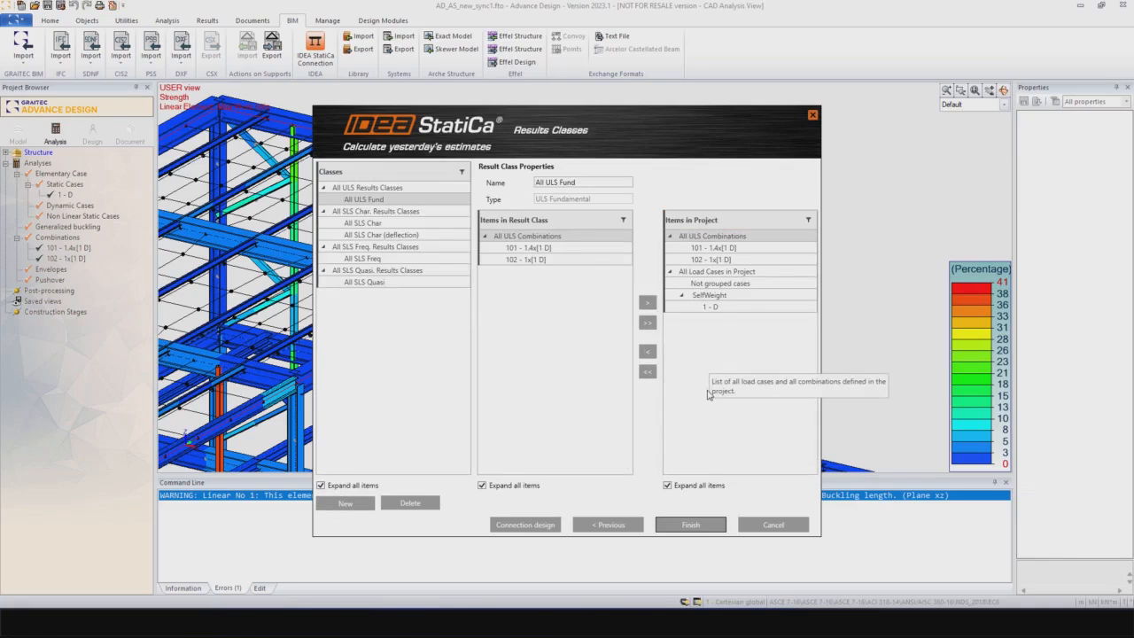
{"action": "left_click", "coordinate": [693, 525]}
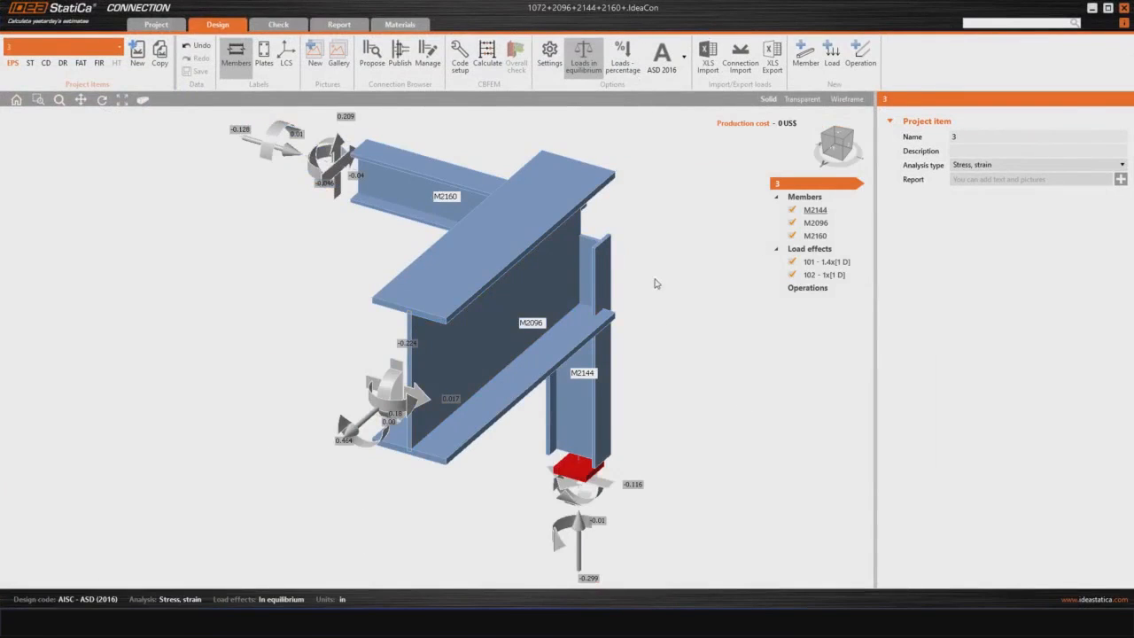
Step: Examine the imported connection of members M2096, M2144 and M2160 and their end forces from several angles
{"action": "scroll", "coordinate": [651, 315], "scroll_direction": "down", "scroll_amount": 2}
{"action": "right_click_drag", "start_coordinate": [625, 348], "coordinate": [521, 412]}
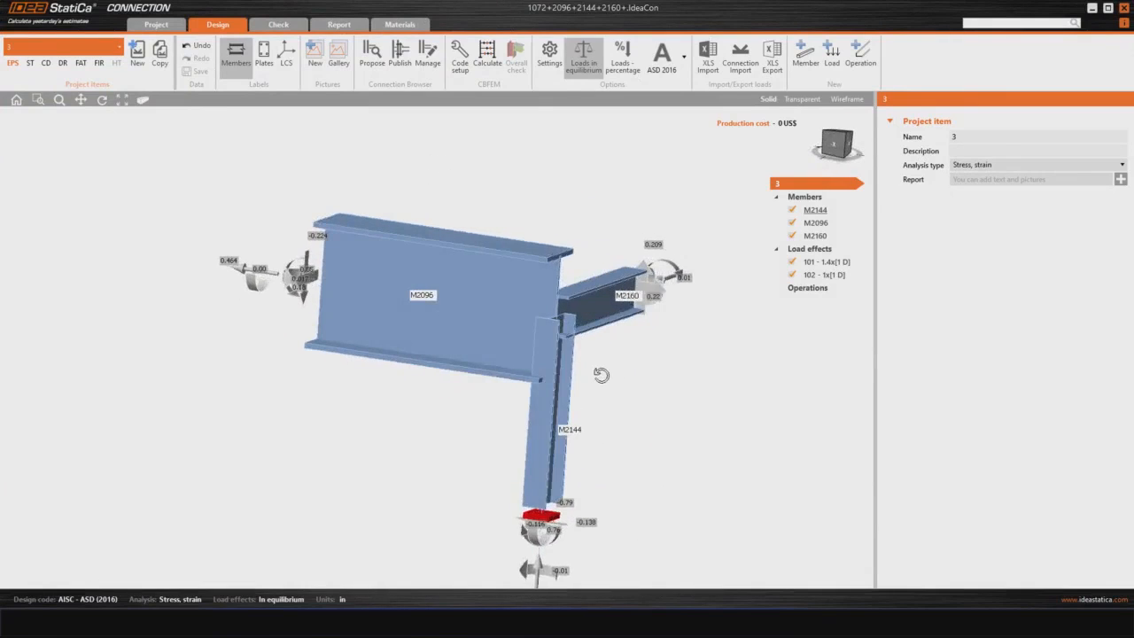
{"action": "right_click_drag", "start_coordinate": [601, 376], "coordinate": [445, 305]}
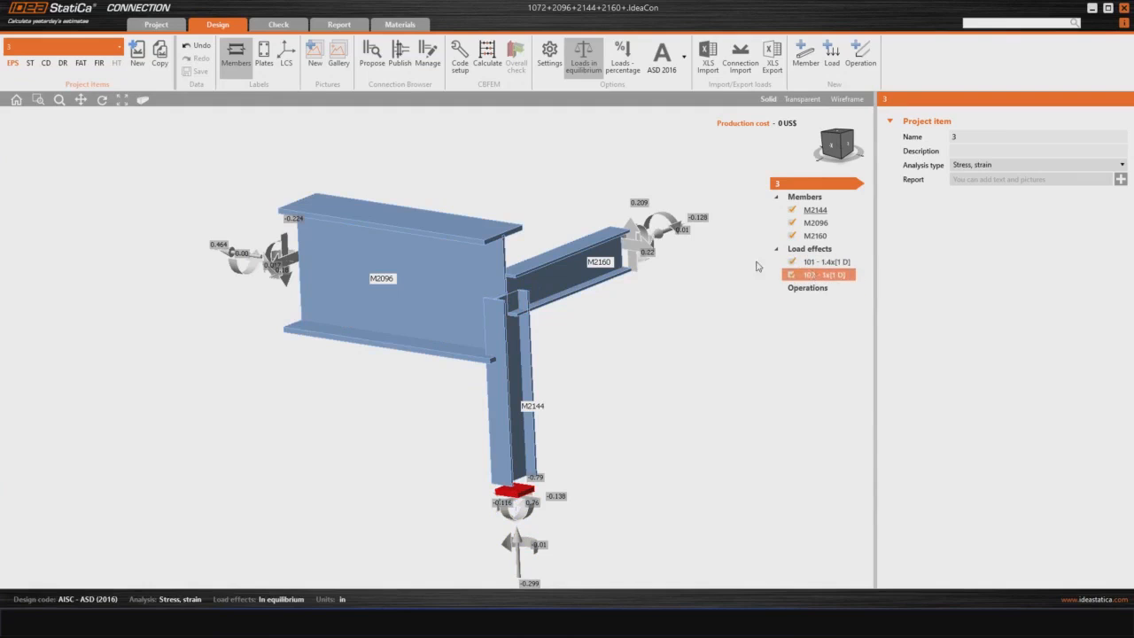
{"action": "scroll", "coordinate": [673, 258], "scroll_direction": "up", "scroll_amount": 5}
{"action": "middle_click_drag", "start_coordinate": [687, 307], "coordinate": [597, 351]}
{"action": "scroll", "coordinate": [682, 360], "scroll_direction": "down", "scroll_amount": 5}
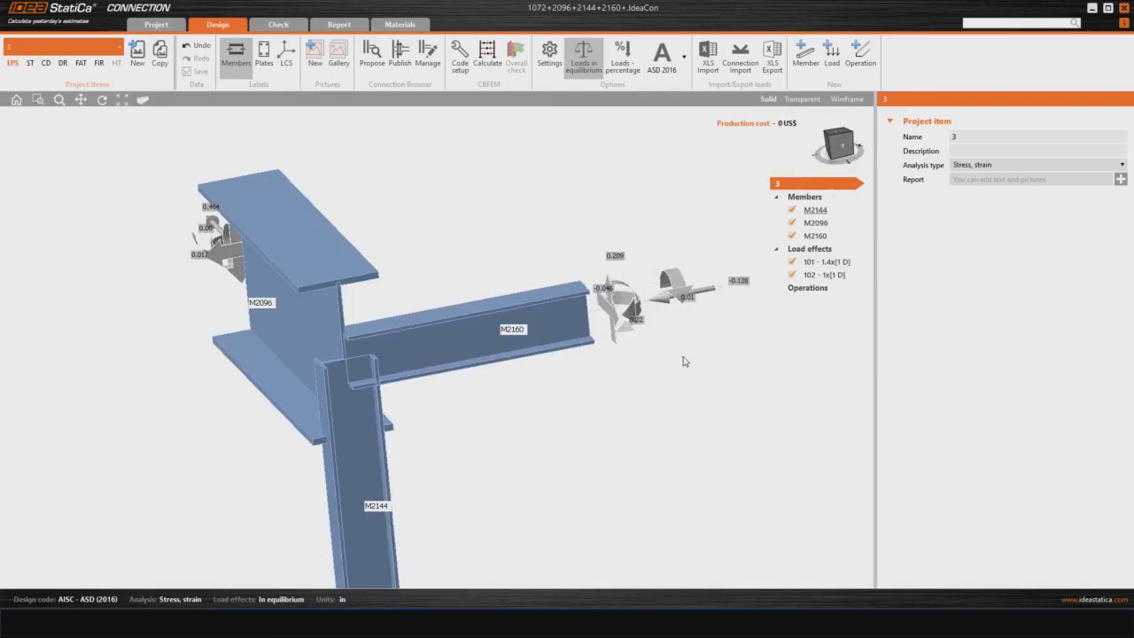
{"action": "middle_click_drag", "start_coordinate": [682, 365], "coordinate": [759, 370]}
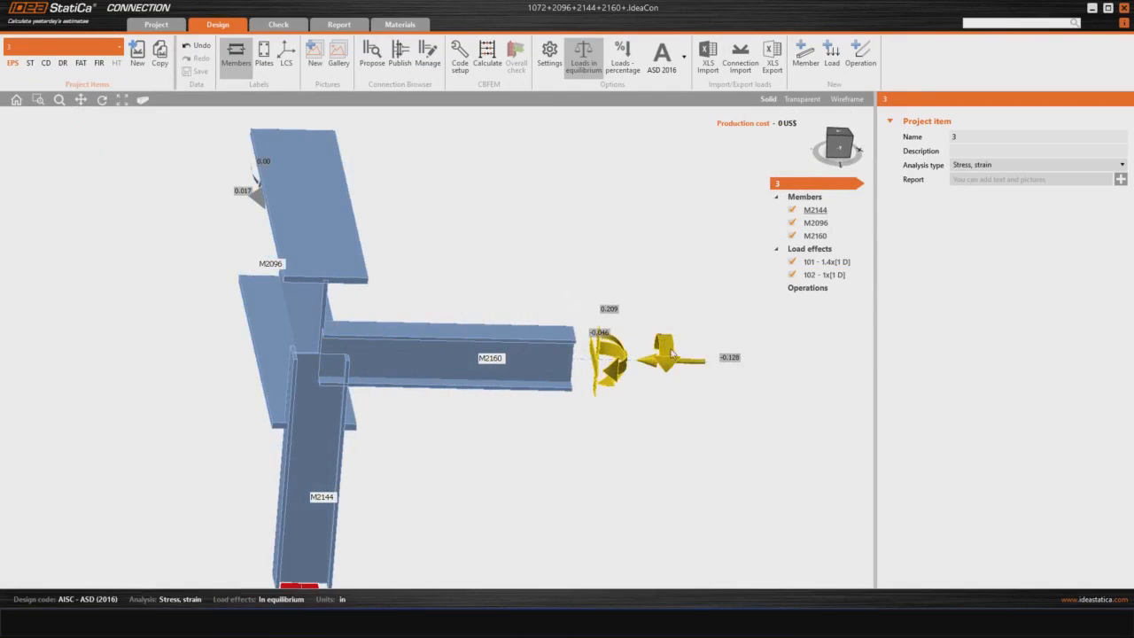
{"action": "middle_click_drag", "start_coordinate": [538, 393], "coordinate": [572, 385]}
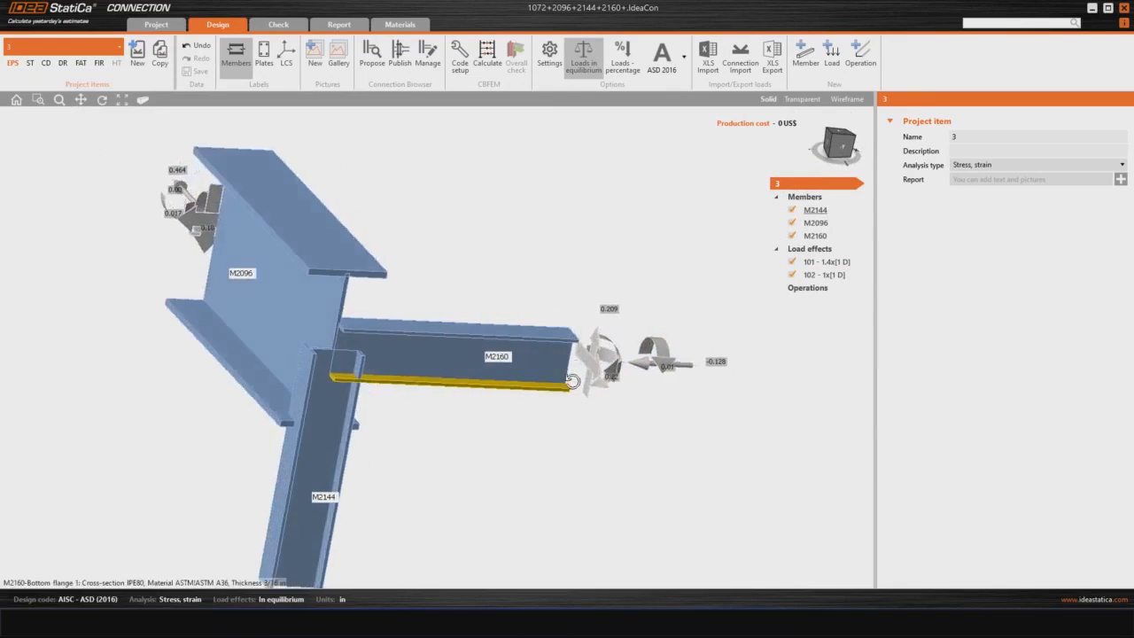
{"action": "scroll", "coordinate": [572, 384], "scroll_direction": "down", "scroll_amount": 5}
{"action": "middle_click_drag", "start_coordinate": [430, 401], "coordinate": [376, 418]}
{"action": "middle_click_drag", "start_coordinate": [395, 488], "coordinate": [532, 390]}
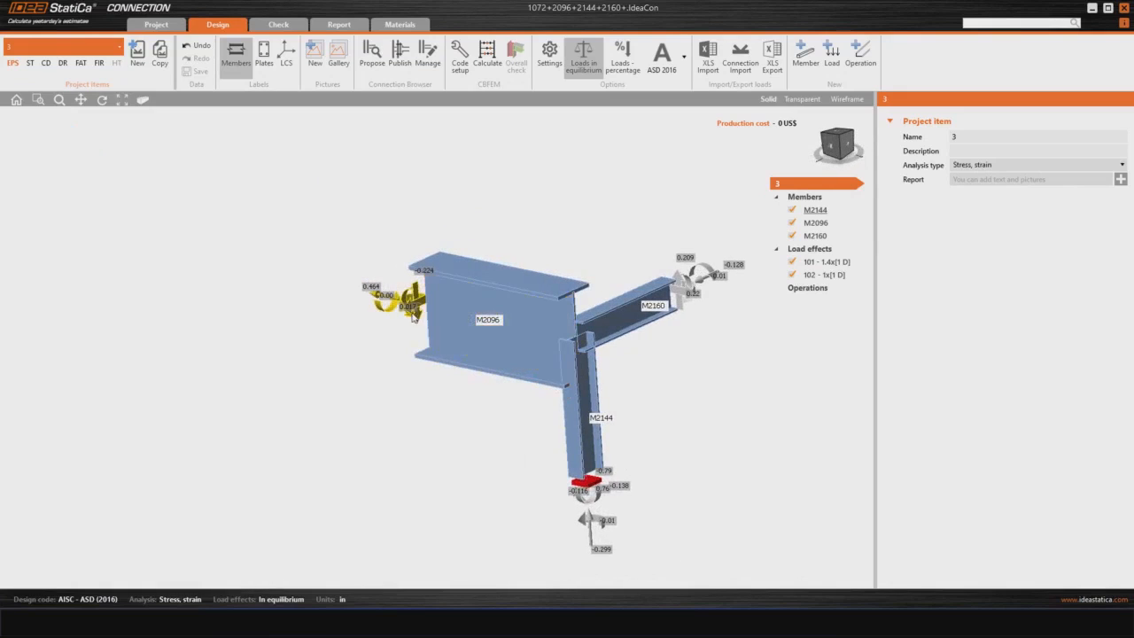
Step: Look through the available manufacturing operations for the connection without adding any
{"action": "middle_click_drag", "start_coordinate": [405, 384], "coordinate": [352, 390]}
{"action": "middle_click_drag", "start_coordinate": [433, 440], "coordinate": [374, 399]}
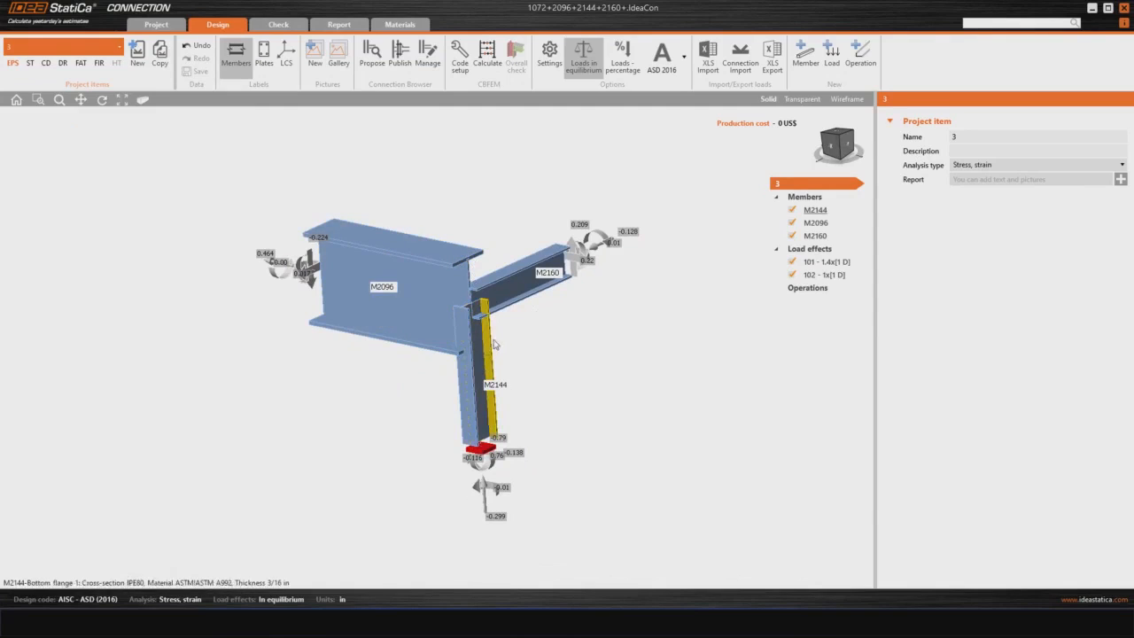
{"action": "middle_click_drag", "start_coordinate": [512, 340], "coordinate": [510, 359]}
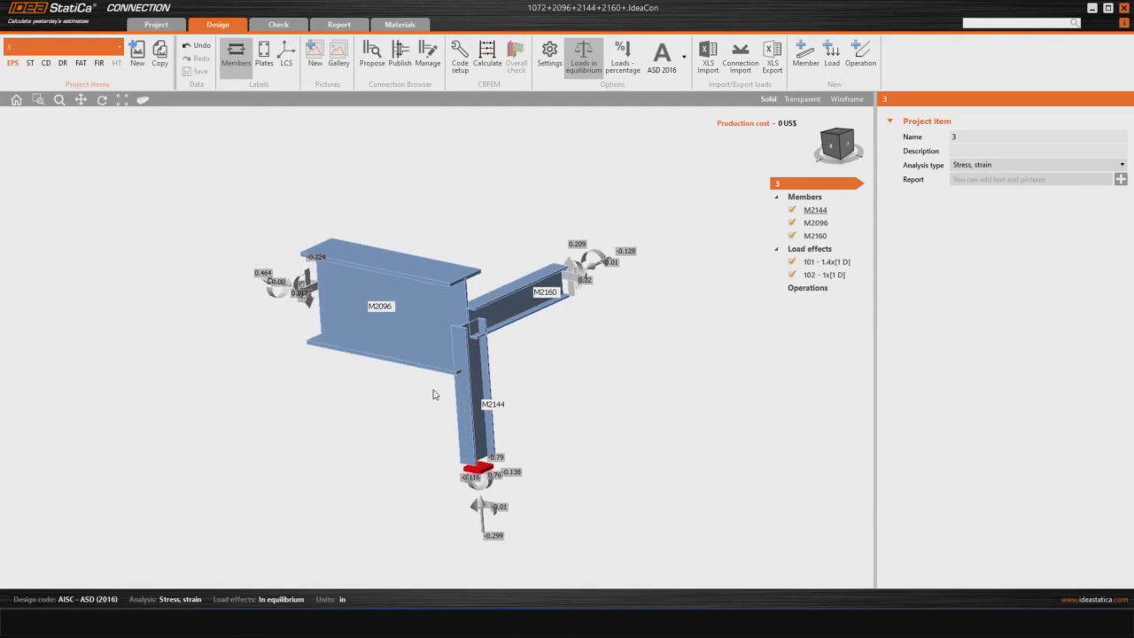
{"action": "right_click_drag", "start_coordinate": [433, 394], "coordinate": [506, 372]}
{"action": "left_click", "coordinate": [860, 53]}
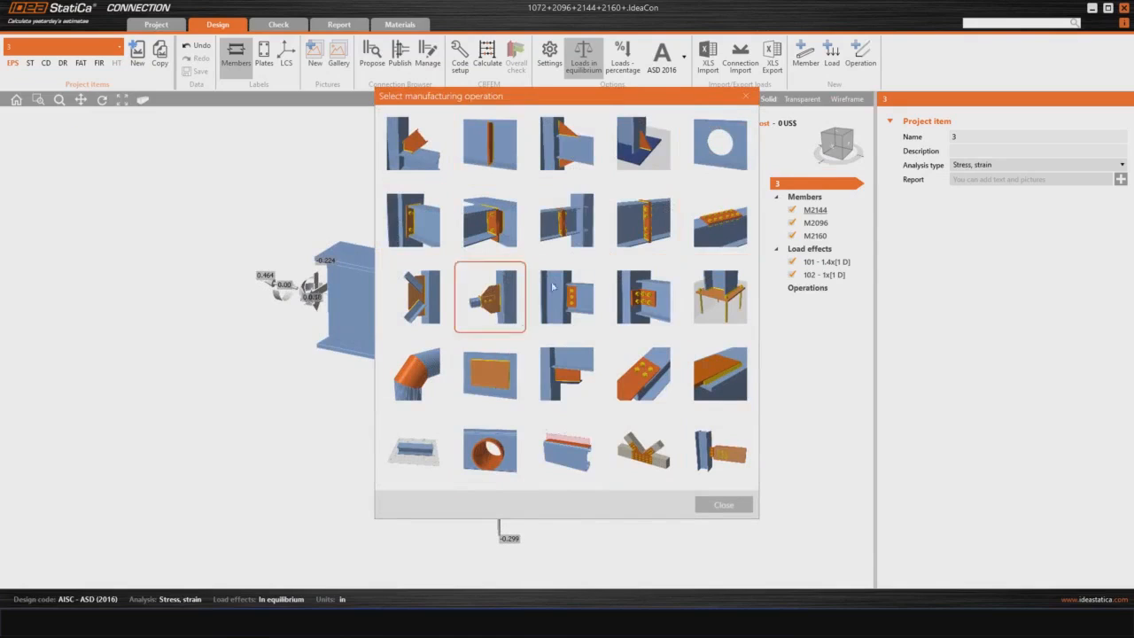
{"action": "left_click", "coordinate": [722, 505]}
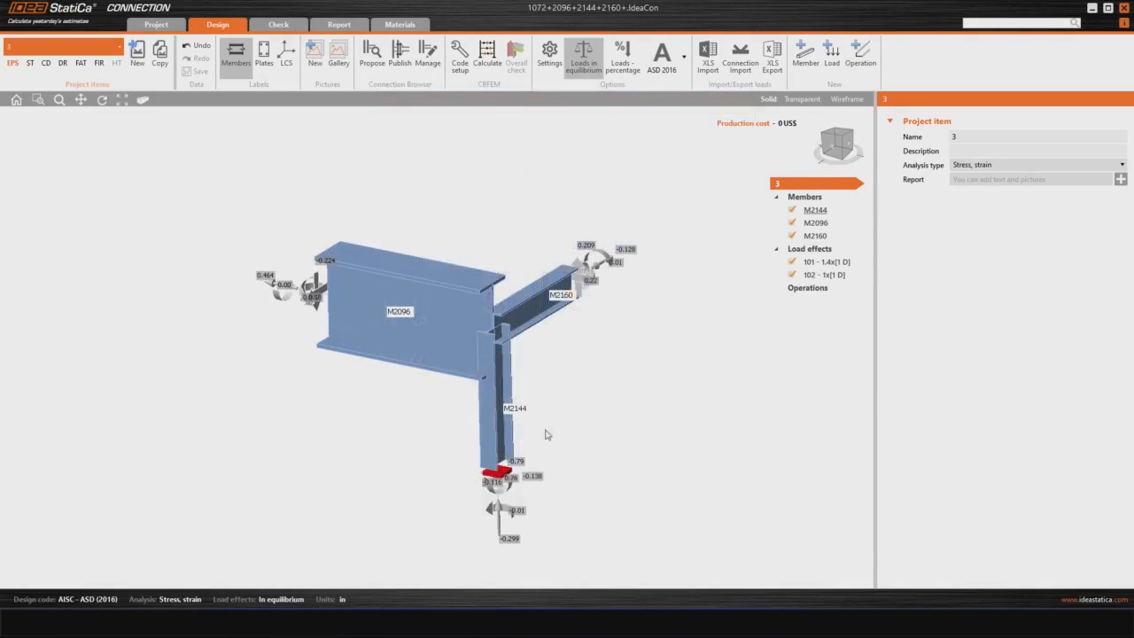
Step: Connect beam M2096 to column M2144 with the predefined welded cap and stiffeners design from the connection library
{"action": "middle_click_drag", "start_coordinate": [558, 364], "coordinate": [551, 376]}
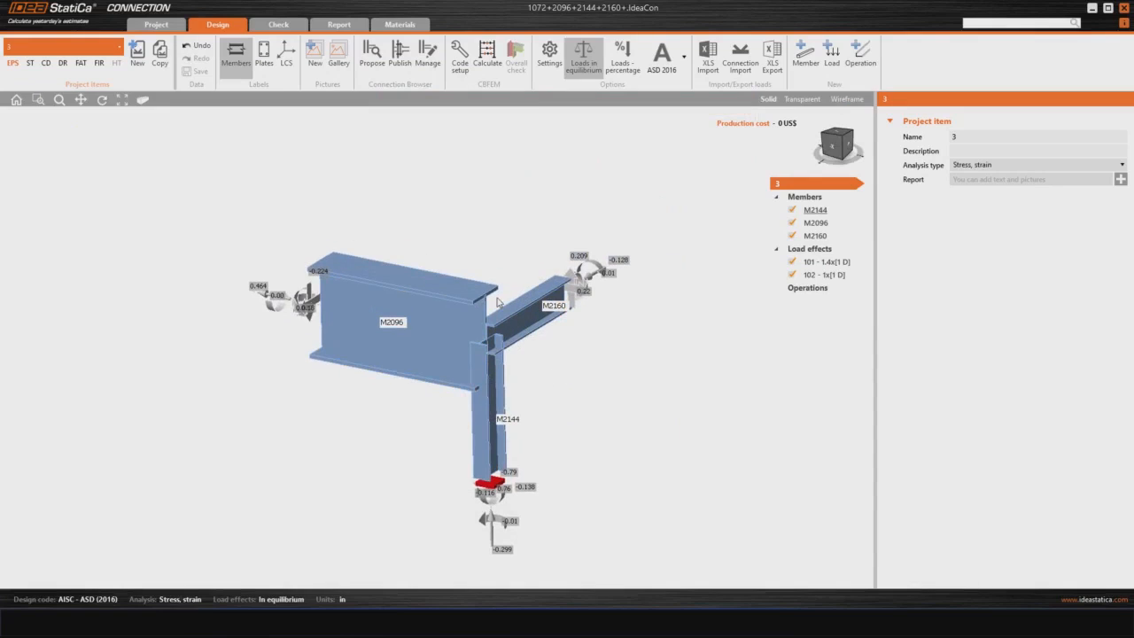
{"action": "right_click", "coordinate": [445, 334]}
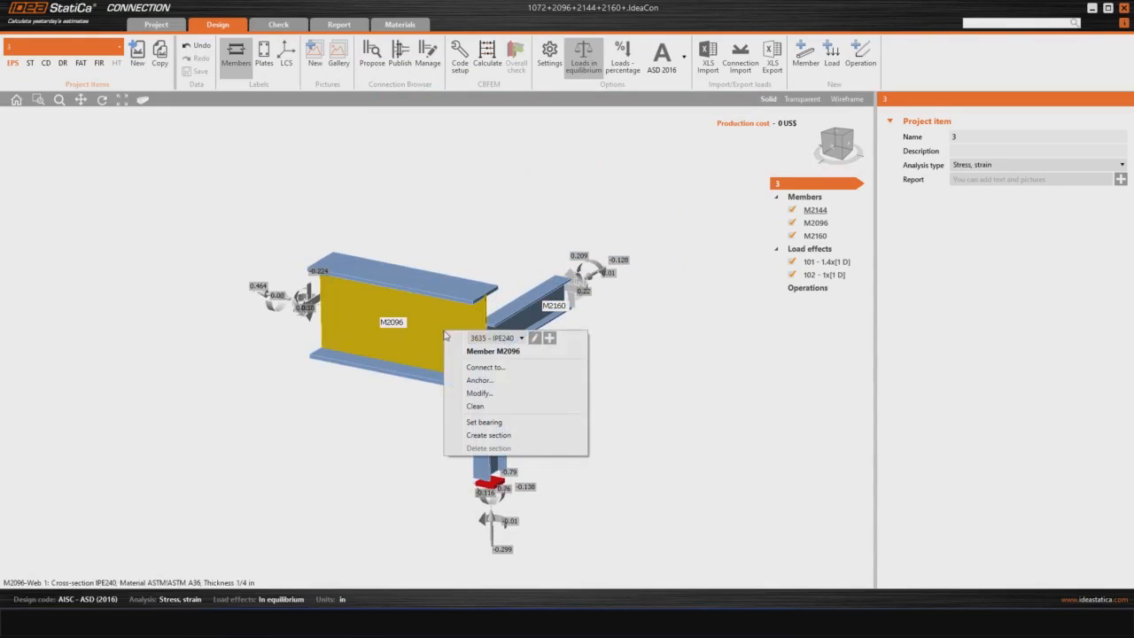
{"action": "left_click", "coordinate": [483, 367]}
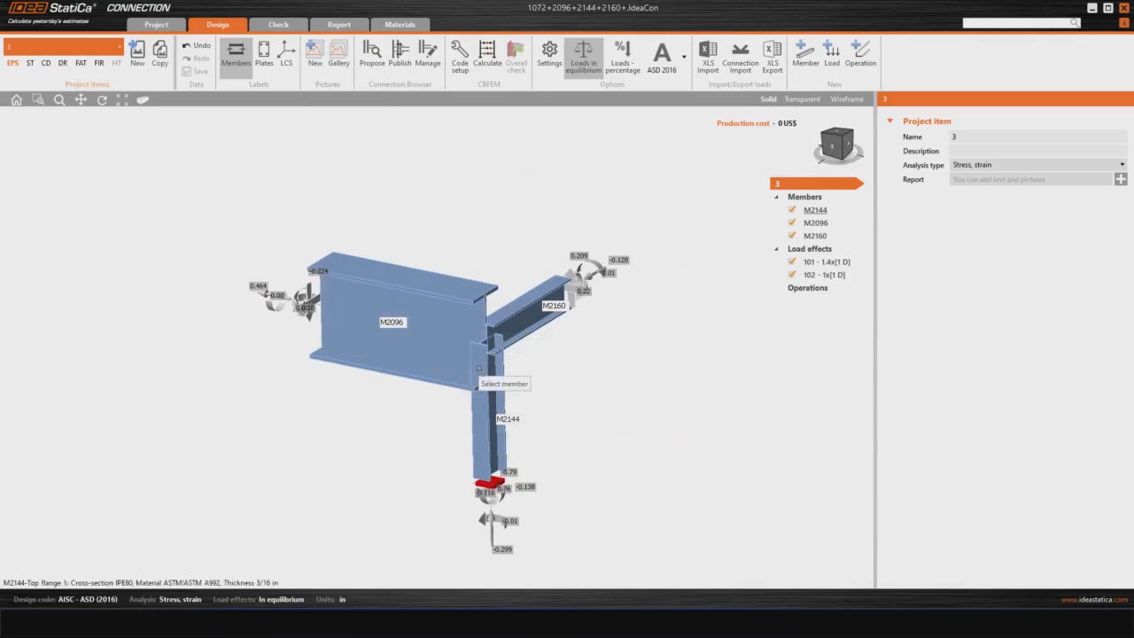
{"action": "left_click", "coordinate": [499, 411]}
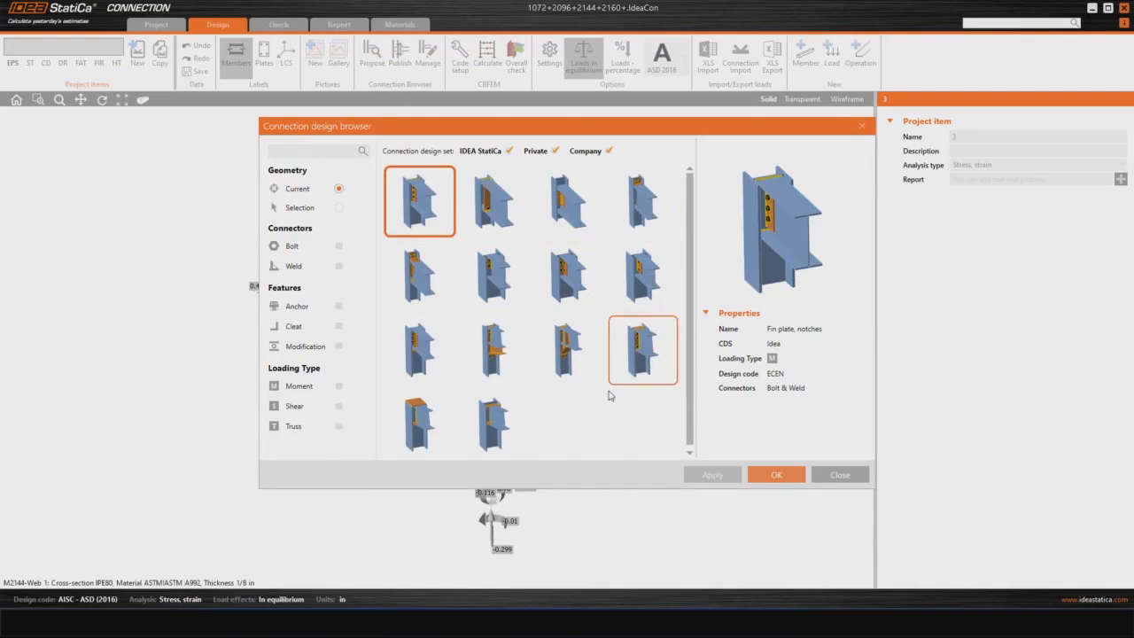
{"action": "scroll", "coordinate": [607, 427], "scroll_direction": "down", "scroll_amount": 1}
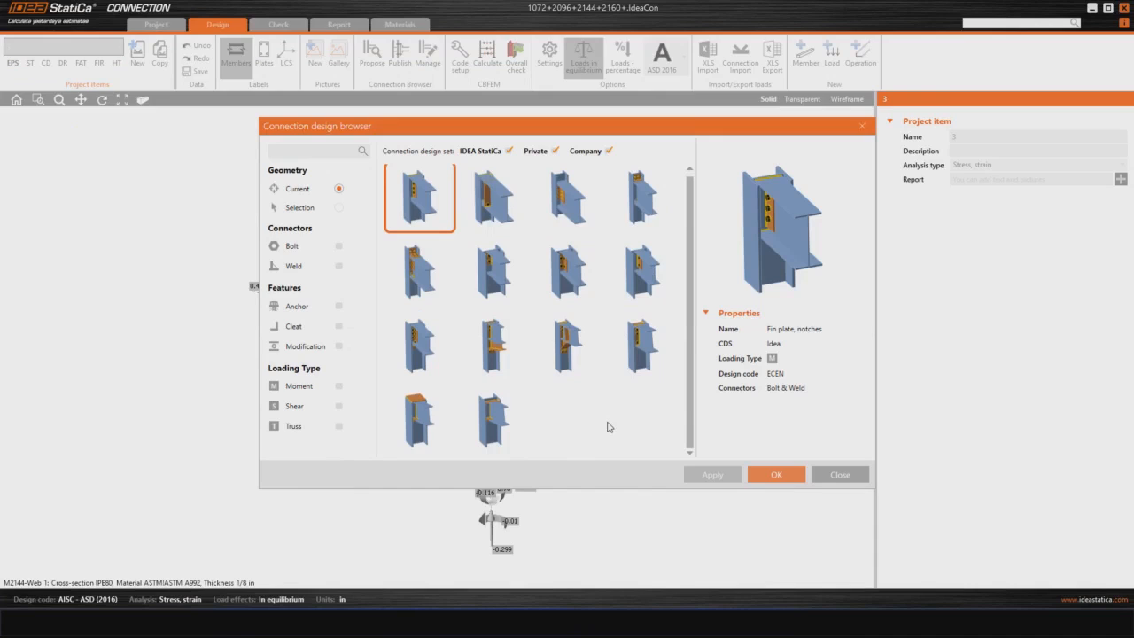
{"action": "left_click", "coordinate": [418, 415]}
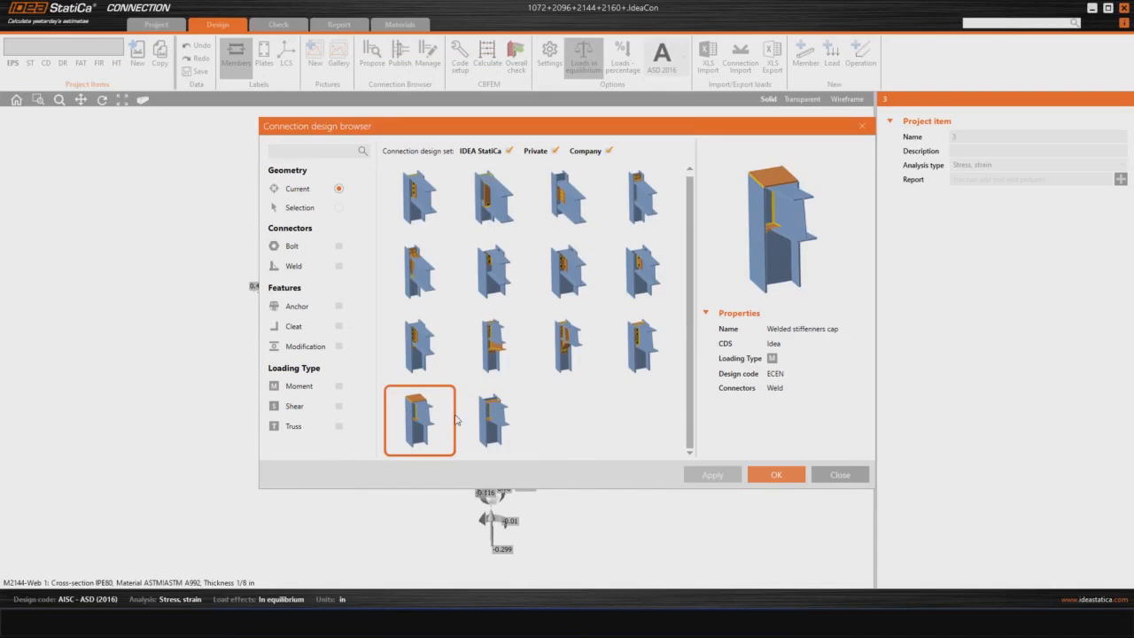
{"action": "left_click", "coordinate": [774, 475]}
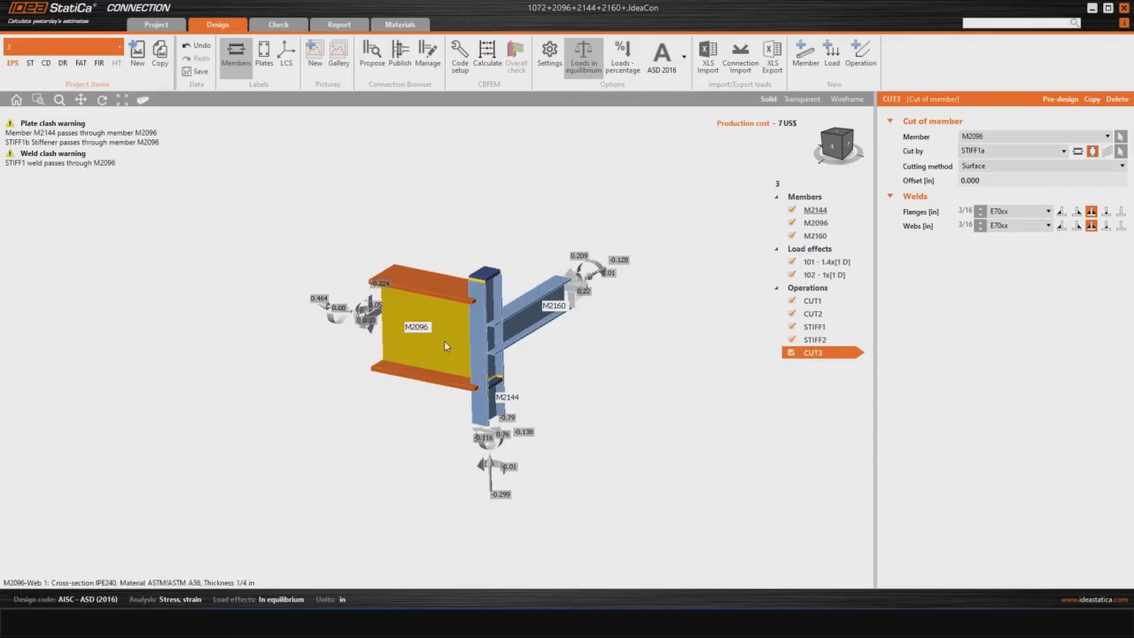
Step: Examine the welded joint between M2096 and M2144, its cap plate and stiffeners, from several angles
{"action": "scroll", "coordinate": [446, 364], "scroll_direction": "up", "scroll_amount": 3}
{"action": "middle_click_drag", "start_coordinate": [453, 385], "coordinate": [628, 369]}
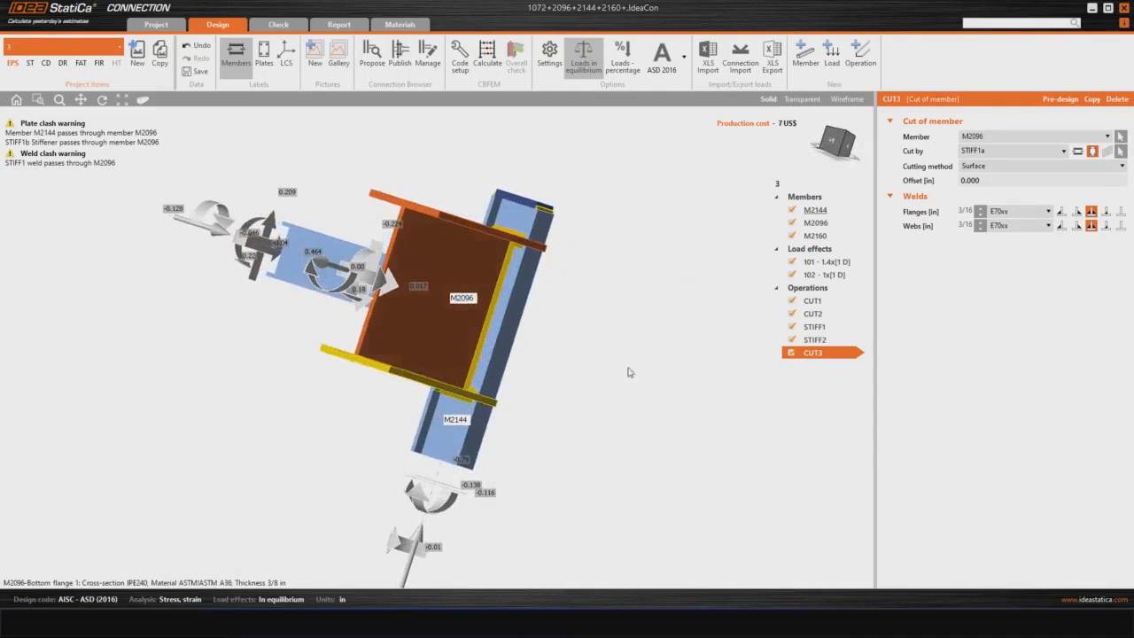
{"action": "middle_click_drag", "start_coordinate": [429, 277], "coordinate": [464, 302]}
{"action": "scroll", "coordinate": [464, 301], "scroll_direction": "up", "scroll_amount": 4}
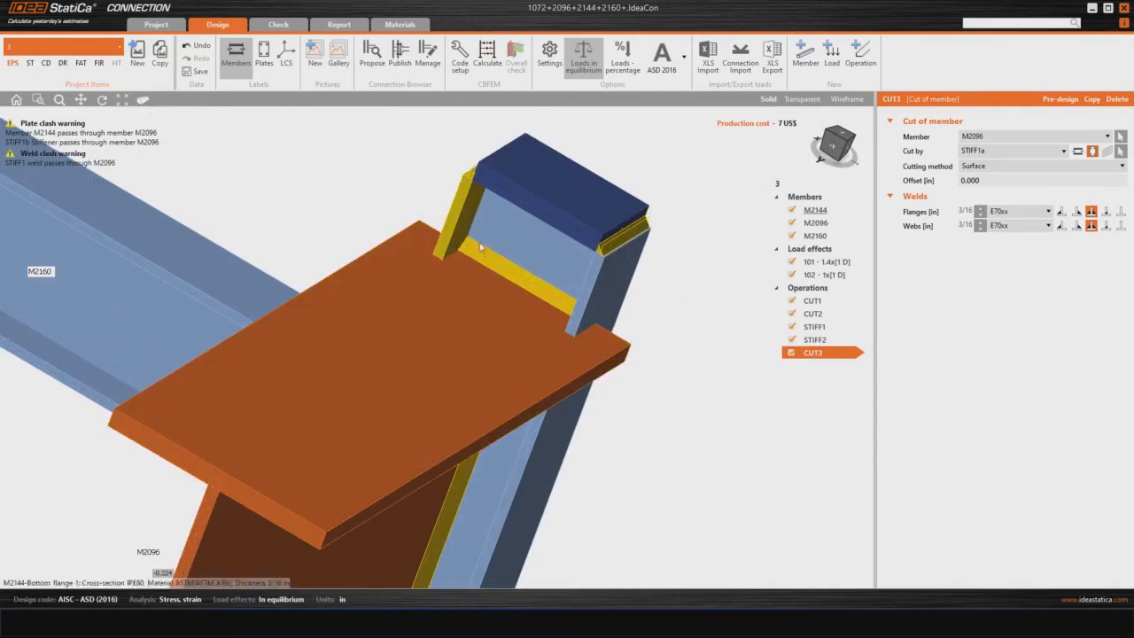
{"action": "middle_click_drag", "start_coordinate": [480, 247], "coordinate": [476, 286]}
{"action": "scroll", "coordinate": [476, 293], "scroll_direction": "down", "scroll_amount": 5}
{"action": "middle_click_drag", "start_coordinate": [420, 345], "coordinate": [401, 352]}
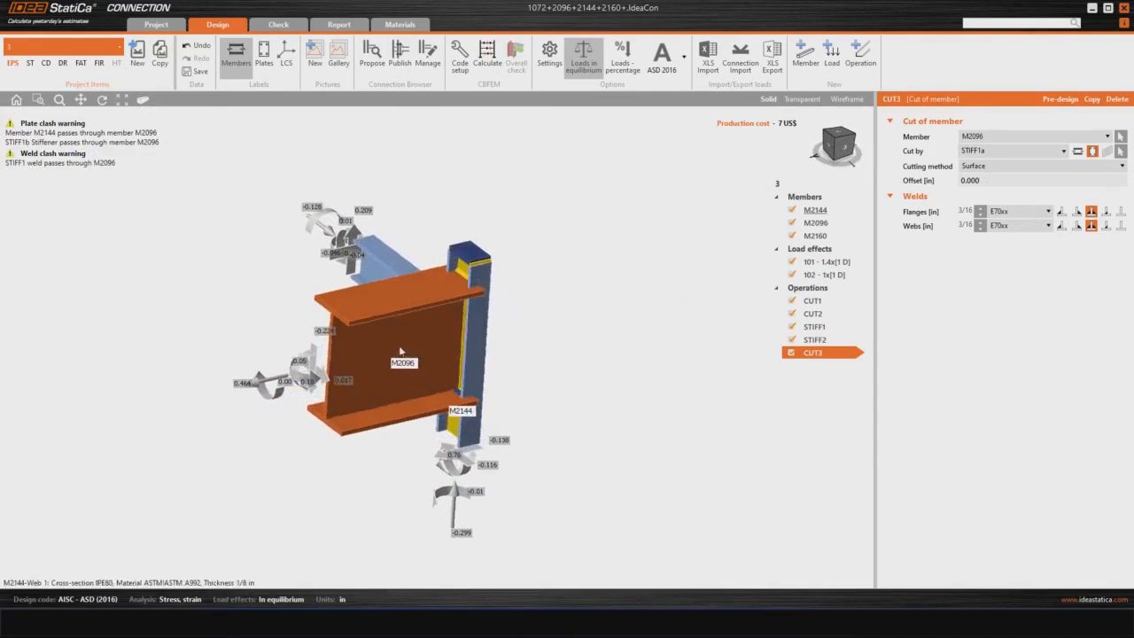
{"action": "middle_click_drag", "start_coordinate": [552, 398], "coordinate": [560, 362]}
{"action": "middle_click_drag", "start_coordinate": [511, 435], "coordinate": [566, 432]}
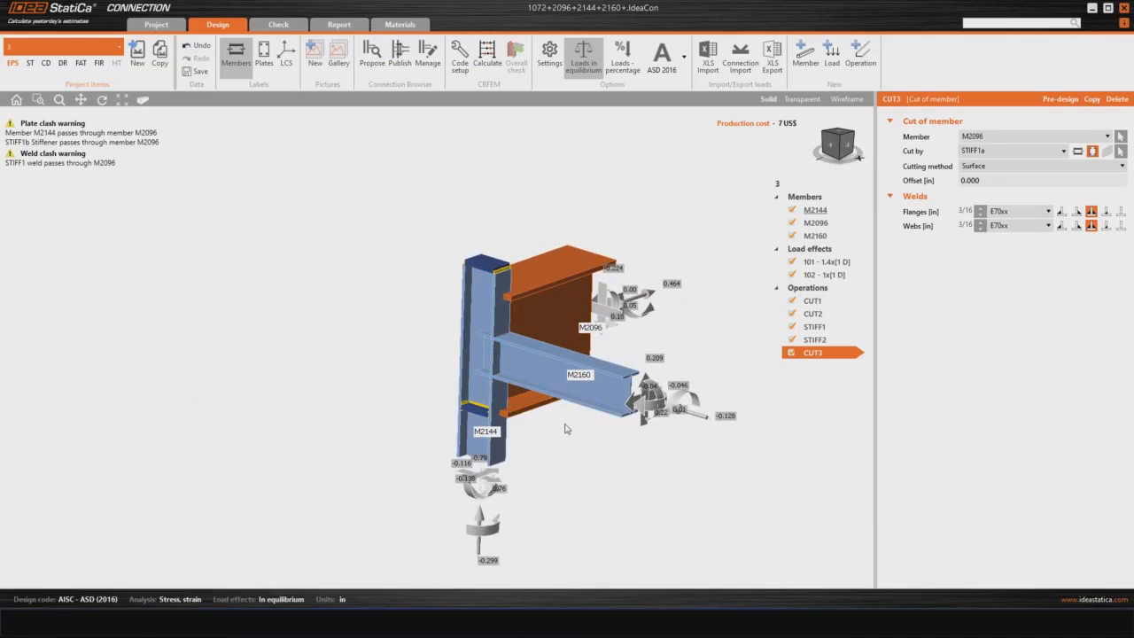
Step: Connect member M2160 to column M2144 with the predefined welded "Cut and stiffeners" design from the connection library
{"action": "right_click", "coordinate": [530, 367]}
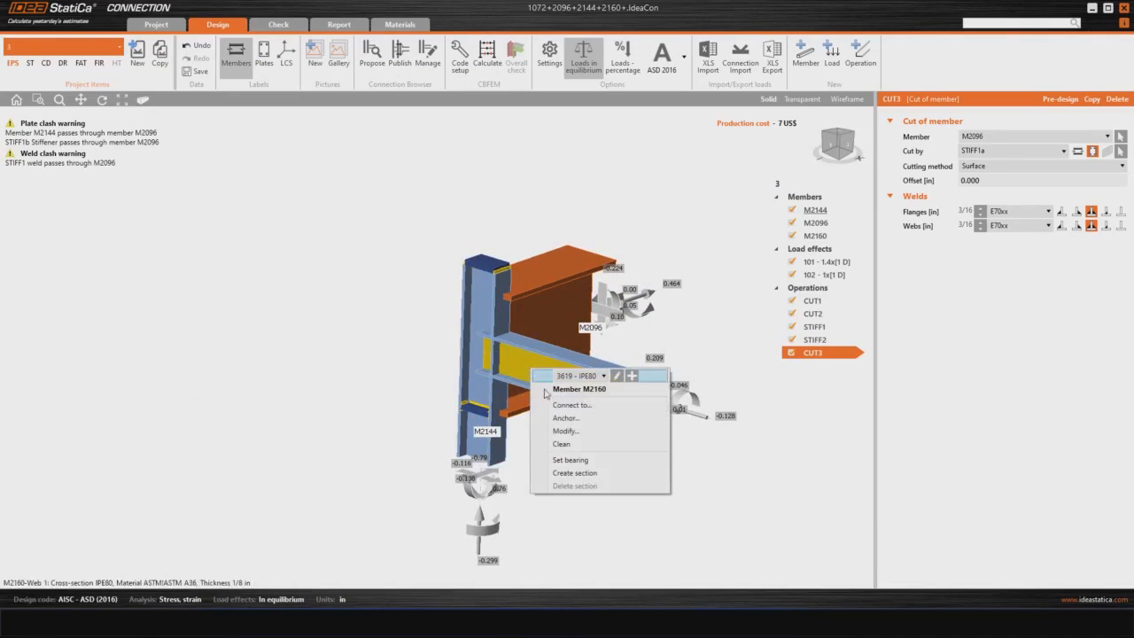
{"action": "left_click", "coordinate": [571, 405]}
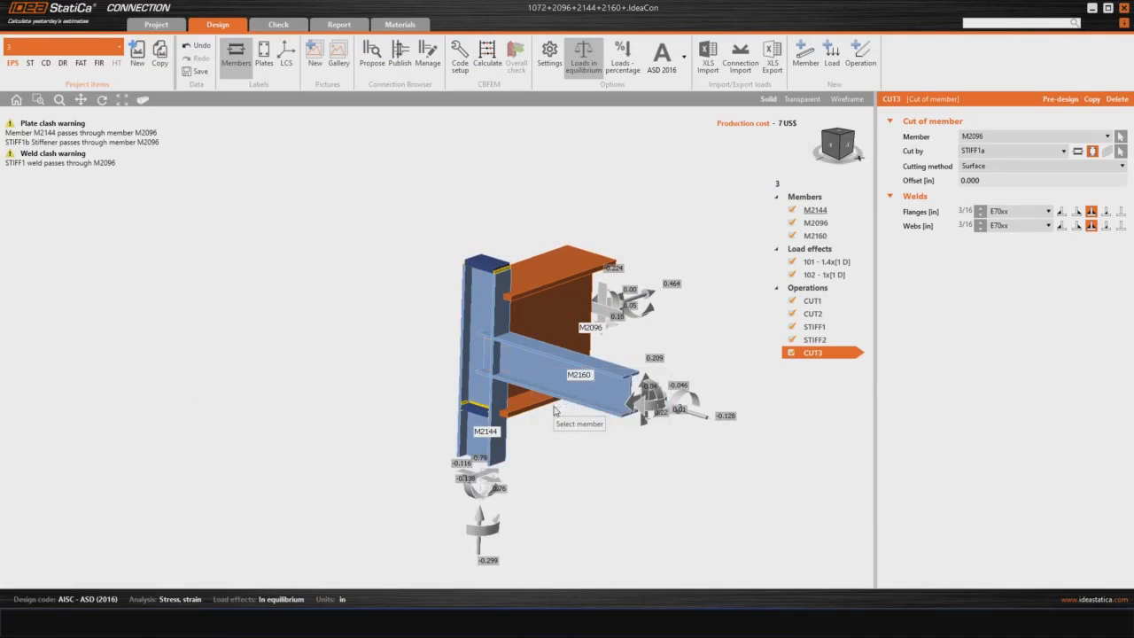
{"action": "left_click", "coordinate": [498, 321]}
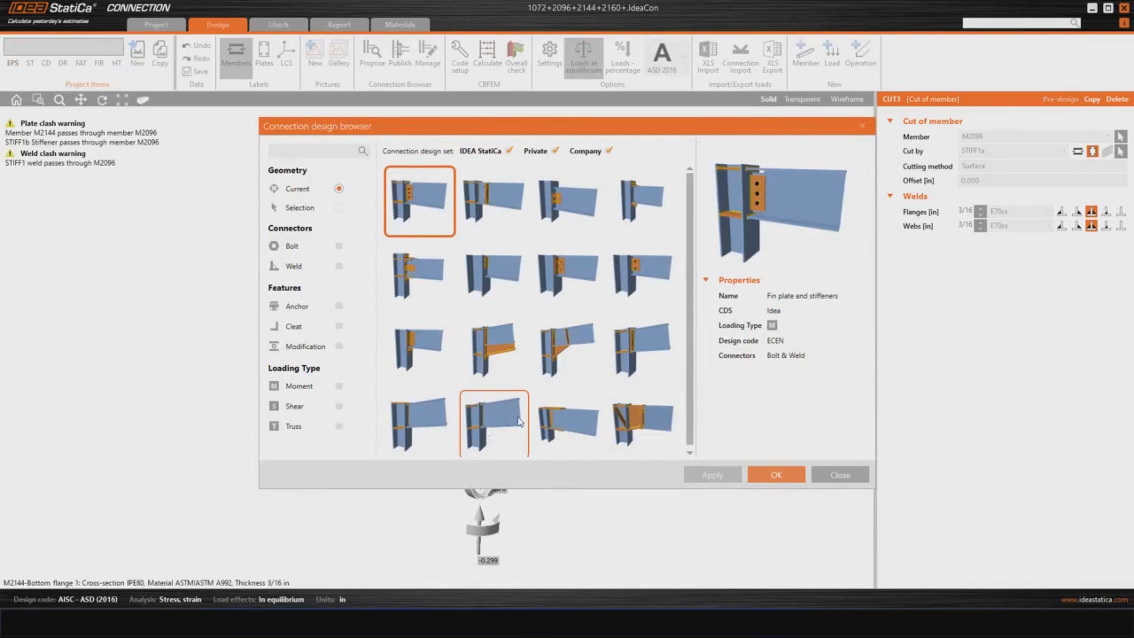
{"action": "left_click", "coordinate": [475, 416]}
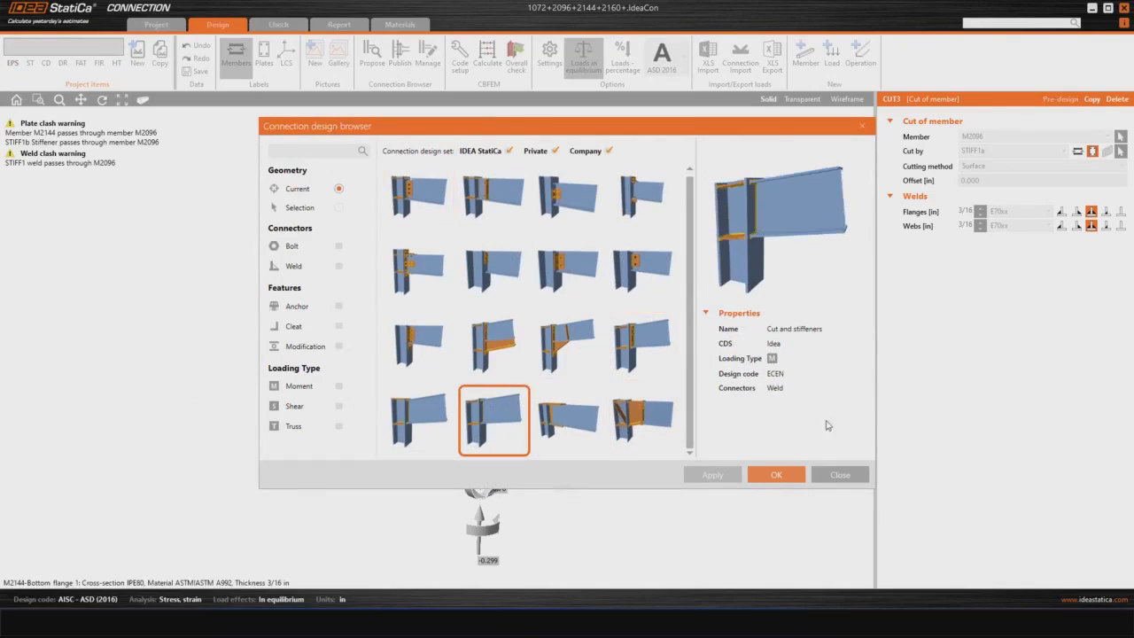
{"action": "left_click", "coordinate": [776, 475]}
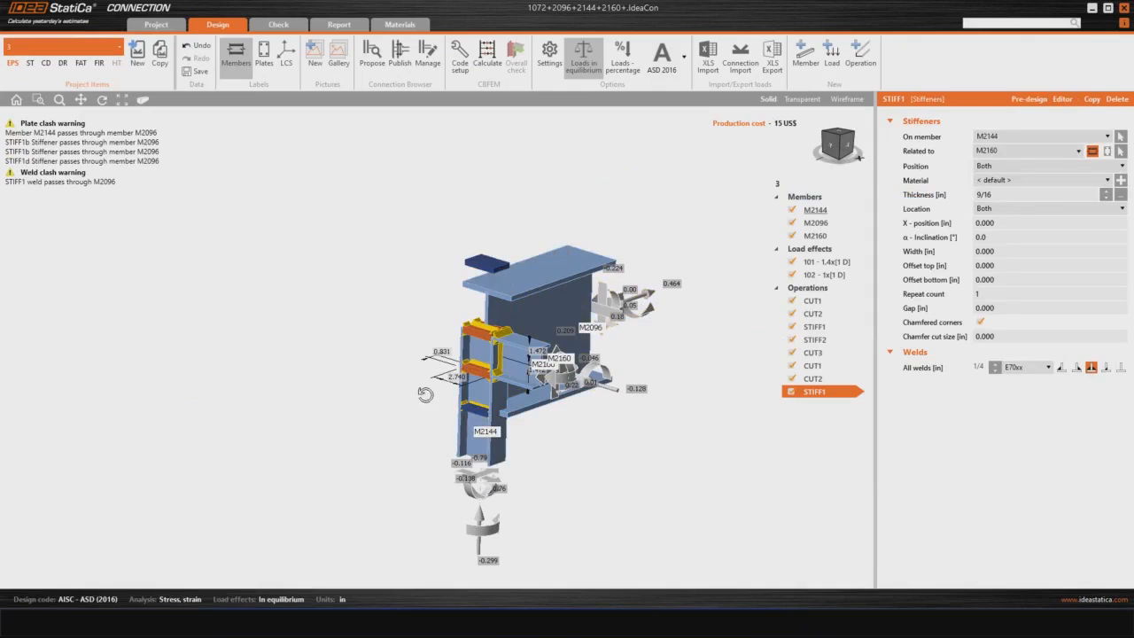
Step: Change the geometrical type of bearing member M2144 to Continuous
{"action": "right_click_drag", "start_coordinate": [644, 308], "coordinate": [608, 312]}
{"action": "right_click_drag", "start_coordinate": [624, 270], "coordinate": [582, 260]}
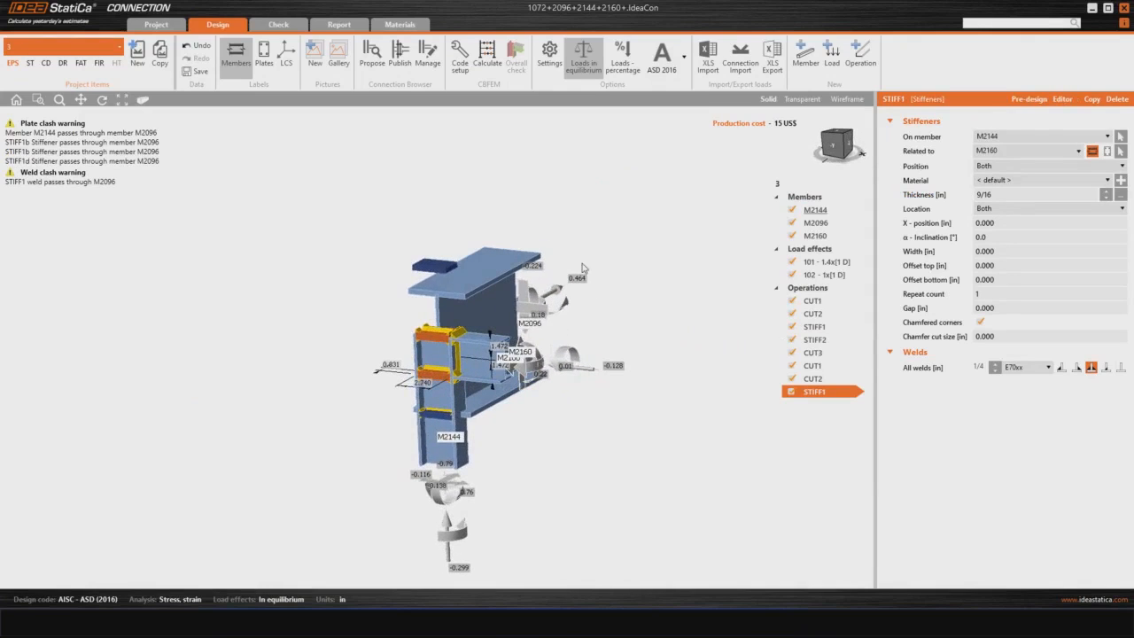
{"action": "left_click", "coordinate": [457, 460]}
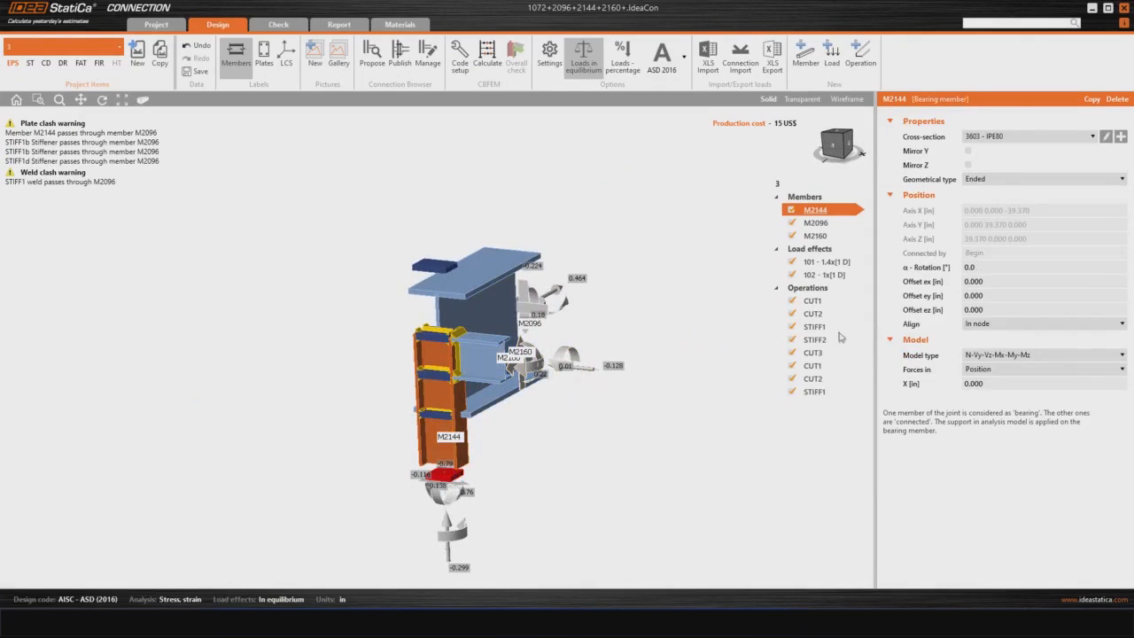
{"action": "left_click", "coordinate": [994, 180]}
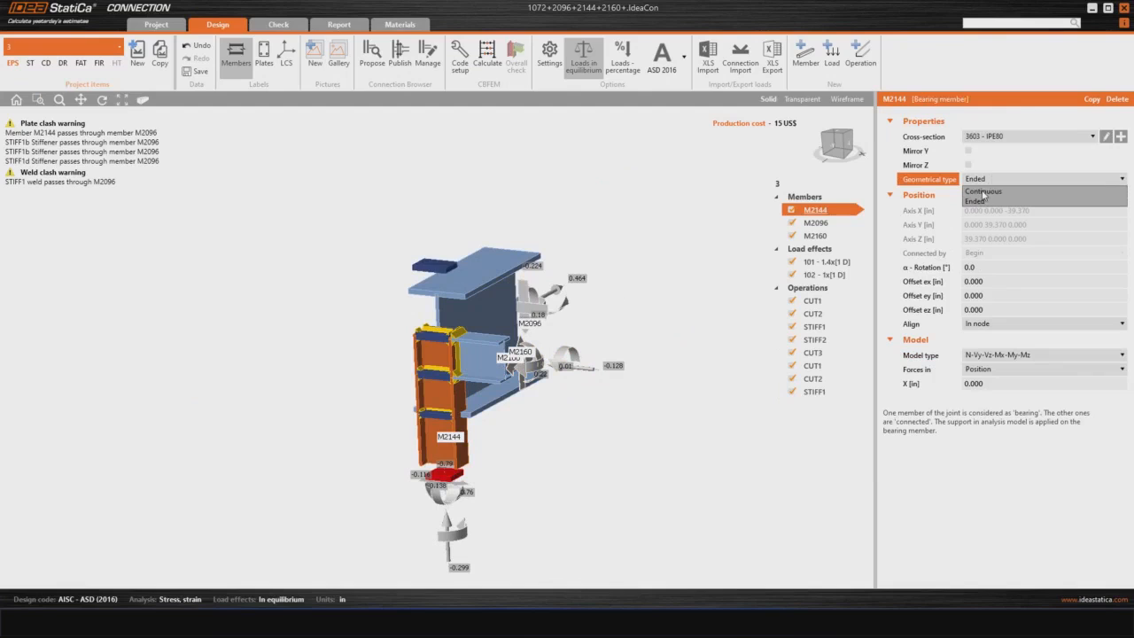
{"action": "left_click", "coordinate": [982, 191]}
Step: Examine the continuous column M2144 and the stiffeners between its flanges from several angles
{"action": "right_click_drag", "start_coordinate": [548, 373], "coordinate": [578, 426]}
{"action": "right_click_drag", "start_coordinate": [359, 381], "coordinate": [487, 387]}
{"action": "scroll", "coordinate": [554, 374], "scroll_direction": "up", "scroll_amount": 6}
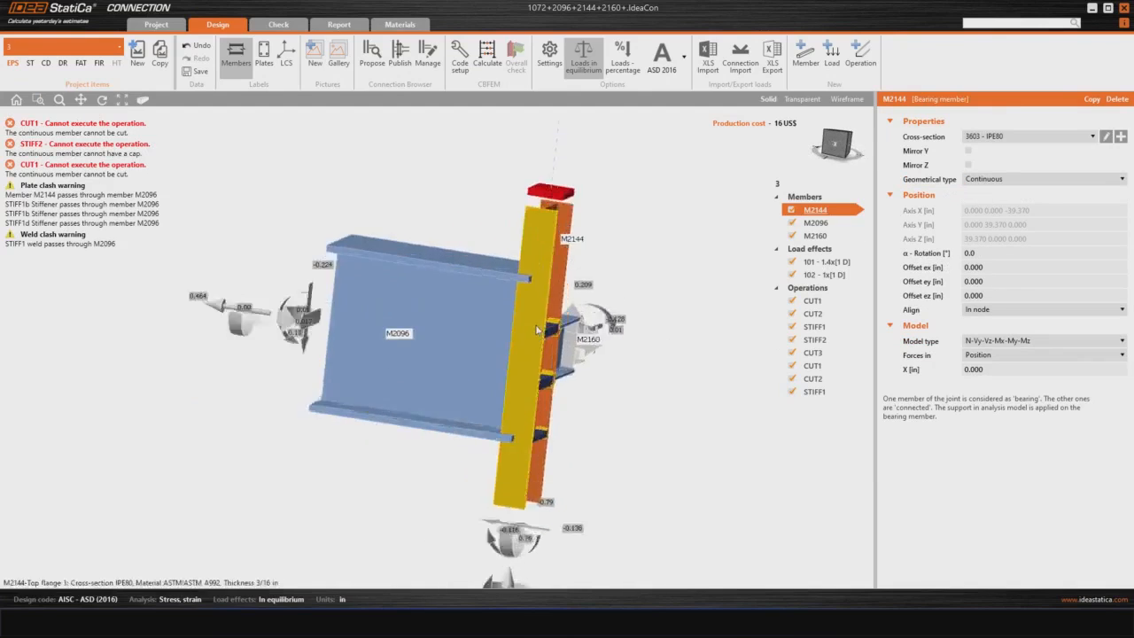
{"action": "right_click_drag", "start_coordinate": [553, 374], "coordinate": [511, 356]}
{"action": "scroll", "coordinate": [513, 411], "scroll_direction": "down", "scroll_amount": 2}
{"action": "middle_click_drag", "start_coordinate": [507, 412], "coordinate": [481, 329]}
{"action": "scroll", "coordinate": [483, 355], "scroll_direction": "down", "scroll_amount": 2}
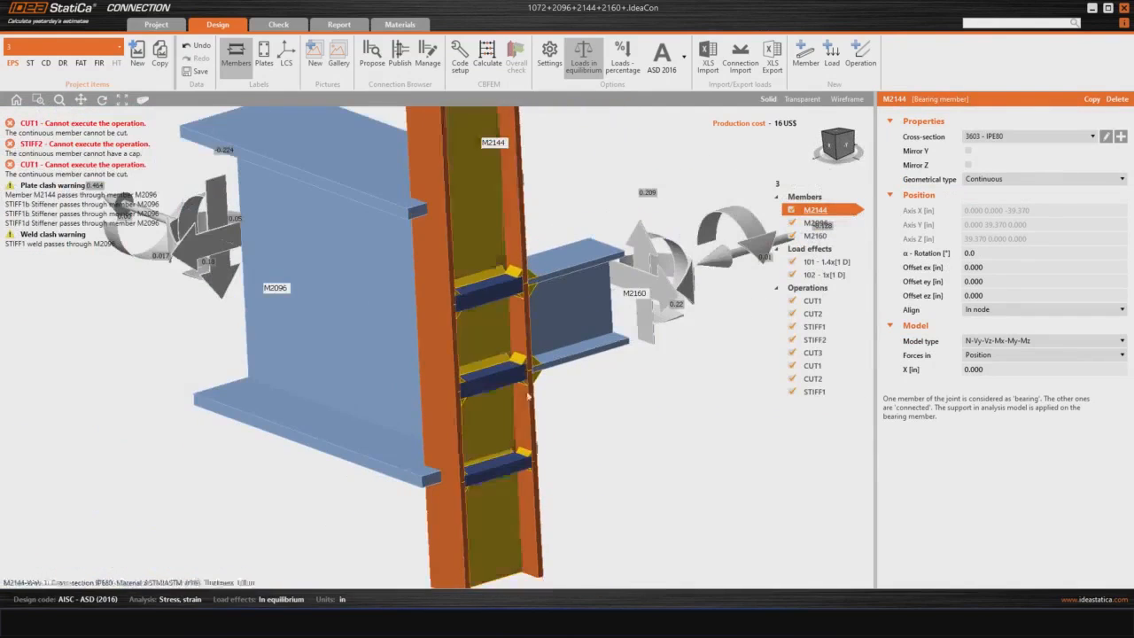
{"action": "right_click_drag", "start_coordinate": [602, 425], "coordinate": [518, 411]}
{"action": "mouse_move", "coordinate": [609, 414]}
{"action": "right_mouse_down"}
{"action": "mouse_move", "coordinate": [575, 415]}
{"action": "mouse_move", "coordinate": [583, 432]}
{"action": "mouse_move", "coordinate": [595, 425]}
{"action": "right_mouse_up"}
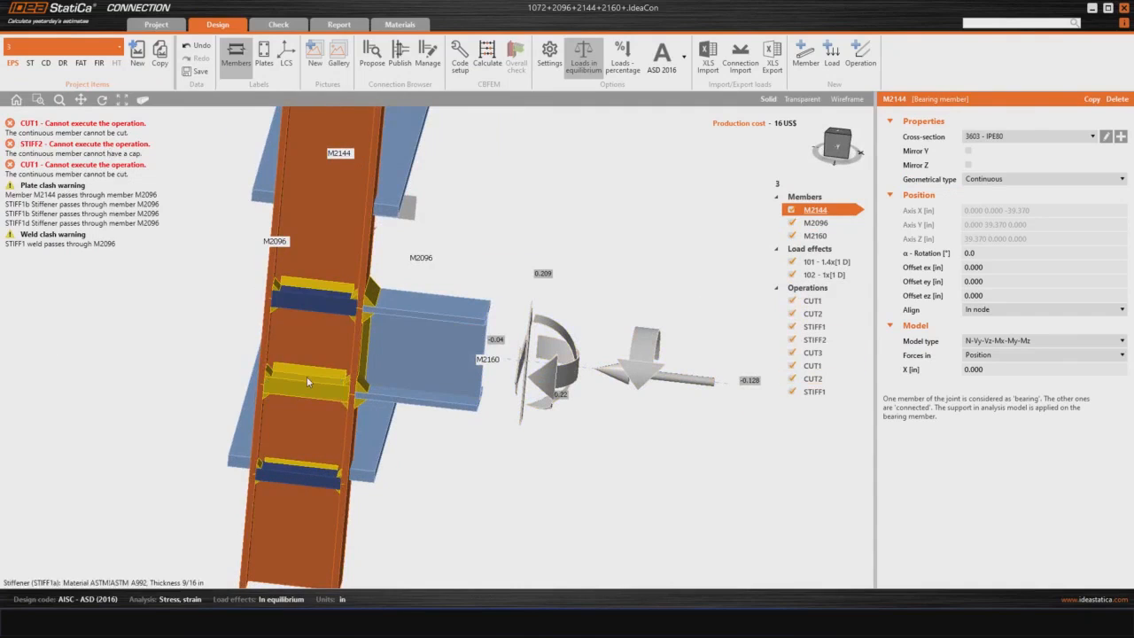
Step: Deactivate all the stiffener operations: both STIFF1 entries and STIFF2
{"action": "left_click", "coordinate": [791, 326]}
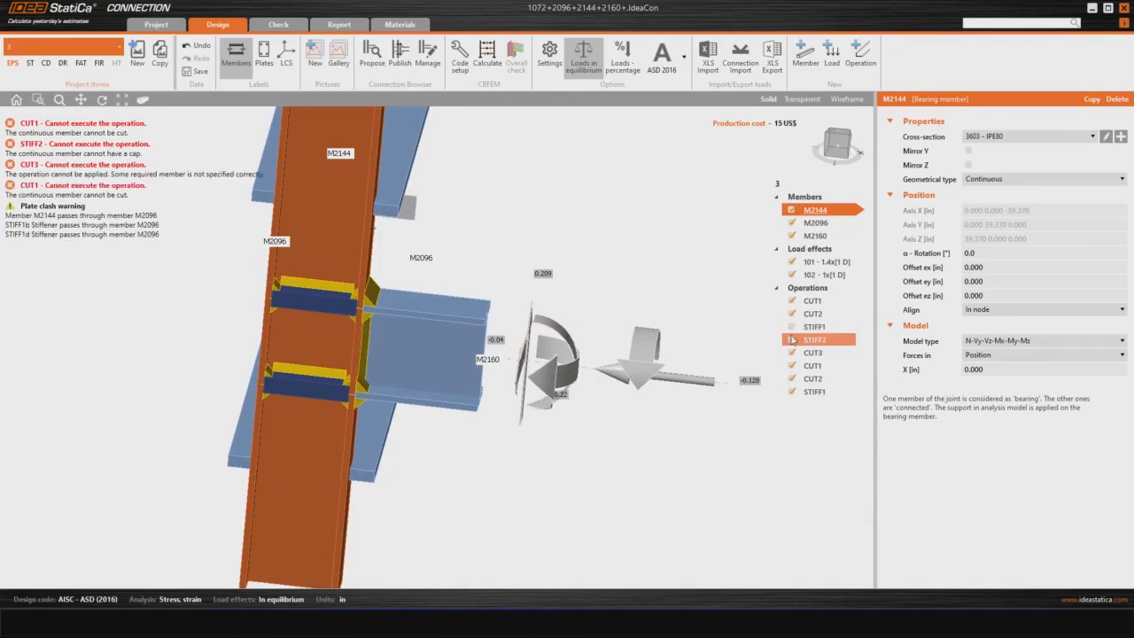
{"action": "left_click", "coordinate": [792, 341]}
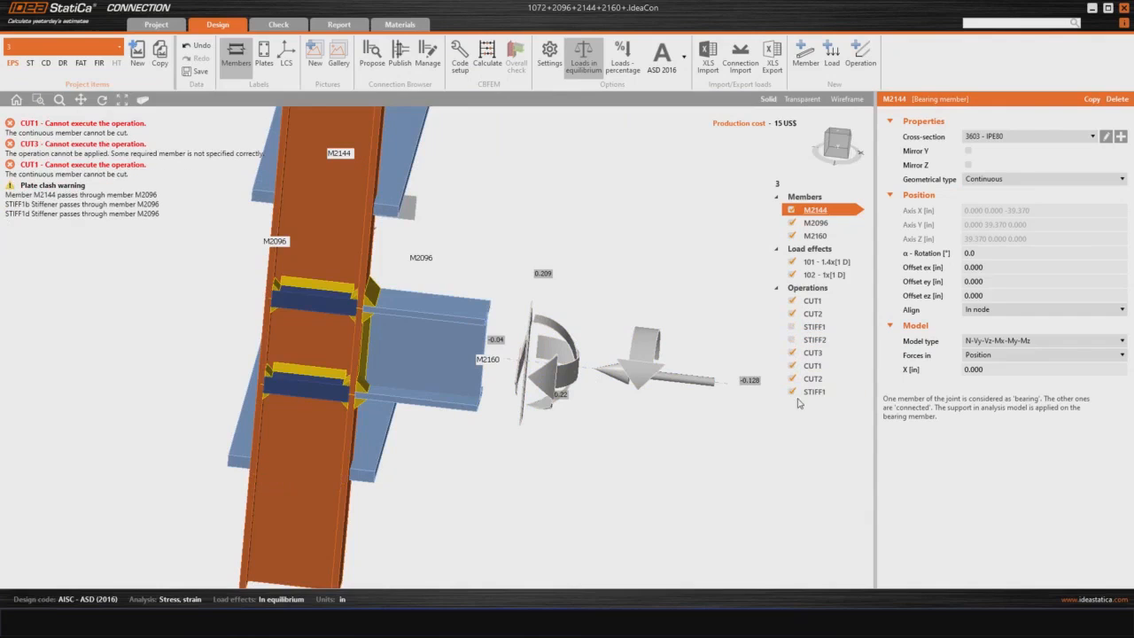
{"action": "left_click", "coordinate": [792, 392]}
Step: Set the first CUT1 operation to cut member M2096 by column M2144, keeping Bounding box as the cutting method
{"action": "right_click_drag", "start_coordinate": [600, 435], "coordinate": [576, 440]}
{"action": "right_click_drag", "start_coordinate": [334, 436], "coordinate": [576, 447]}
{"action": "left_click", "coordinate": [808, 302]}
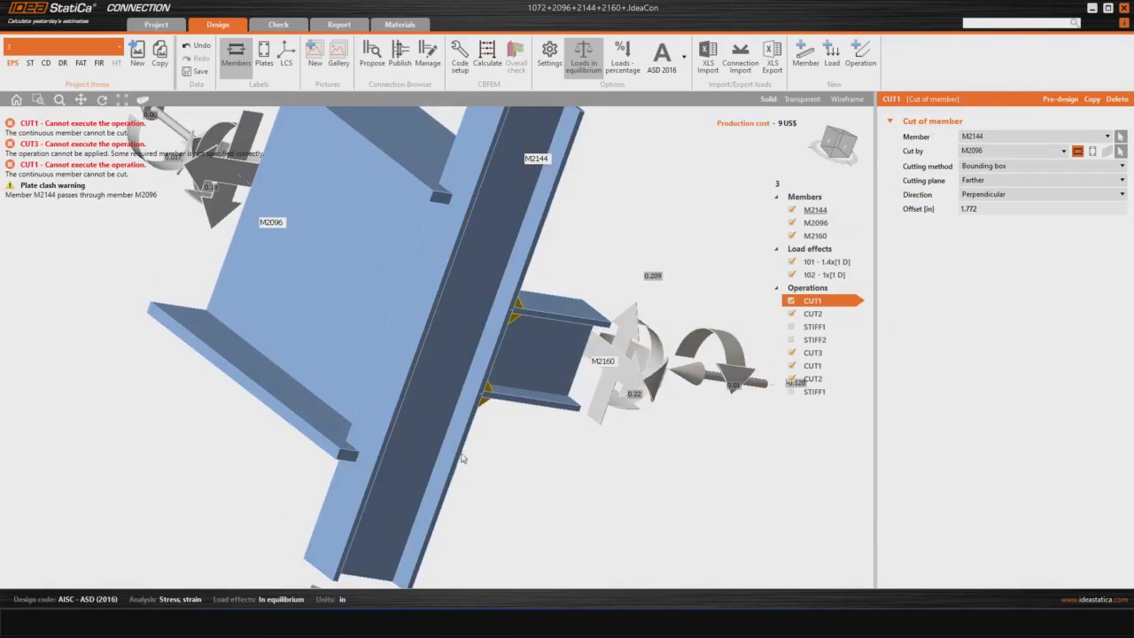
{"action": "right_click_drag", "start_coordinate": [456, 460], "coordinate": [521, 478]}
{"action": "scroll", "coordinate": [529, 478], "scroll_direction": "down", "scroll_amount": 3}
{"action": "right_click_drag", "start_coordinate": [357, 274], "coordinate": [317, 313]}
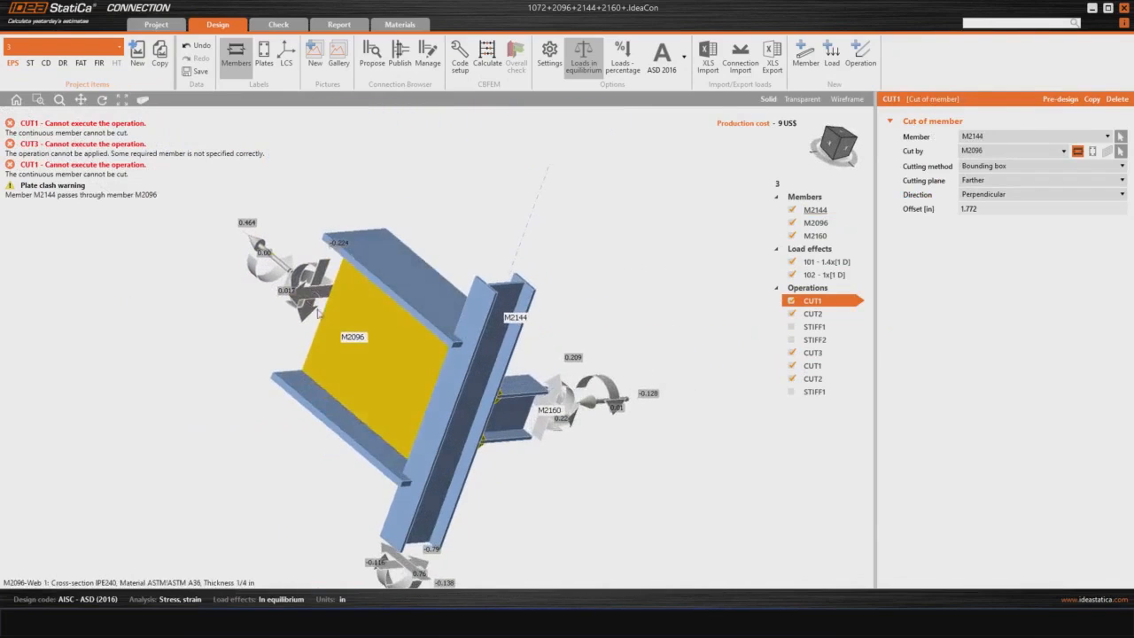
{"action": "right_click_drag", "start_coordinate": [542, 481], "coordinate": [578, 467]}
{"action": "right_click_drag", "start_coordinate": [379, 264], "coordinate": [530, 468]}
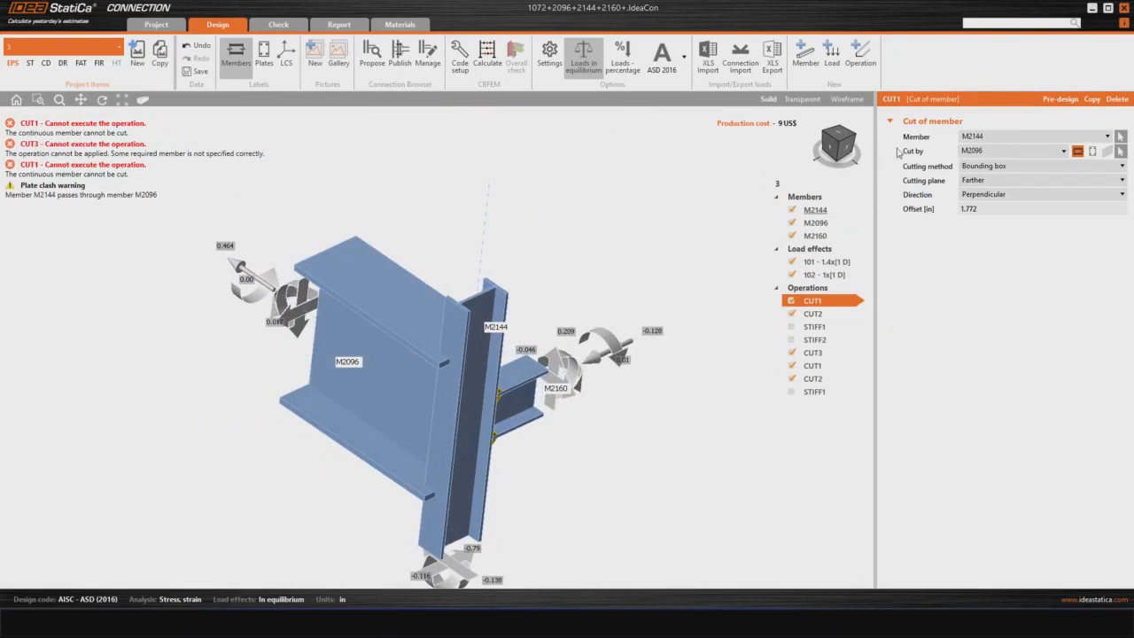
{"action": "left_click", "coordinate": [1015, 138]}
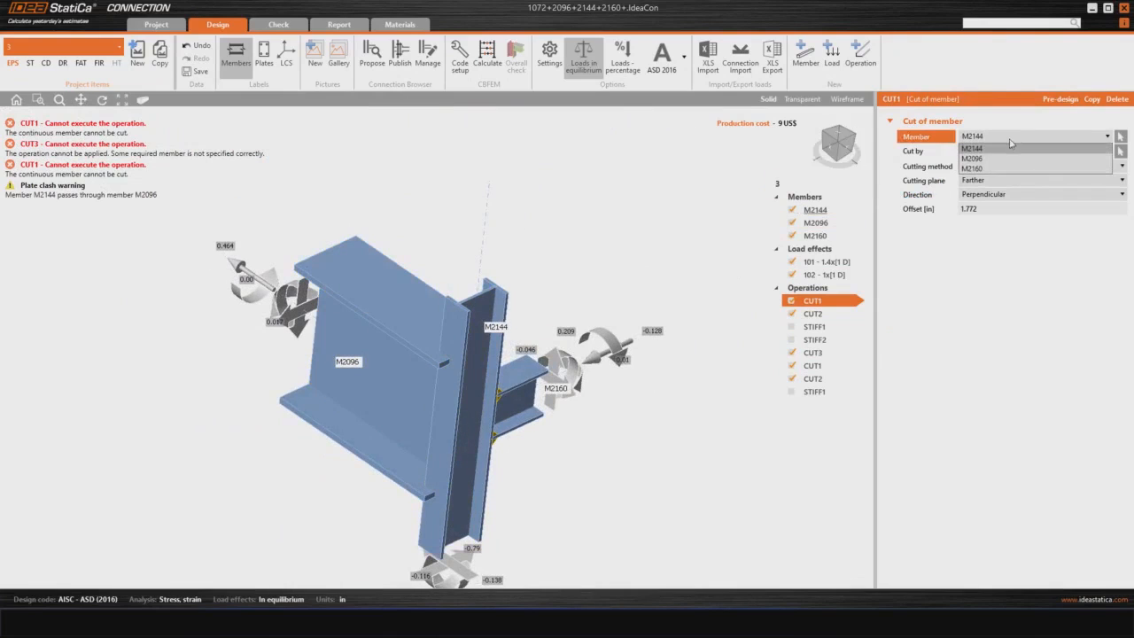
{"action": "left_click", "coordinate": [1000, 159]}
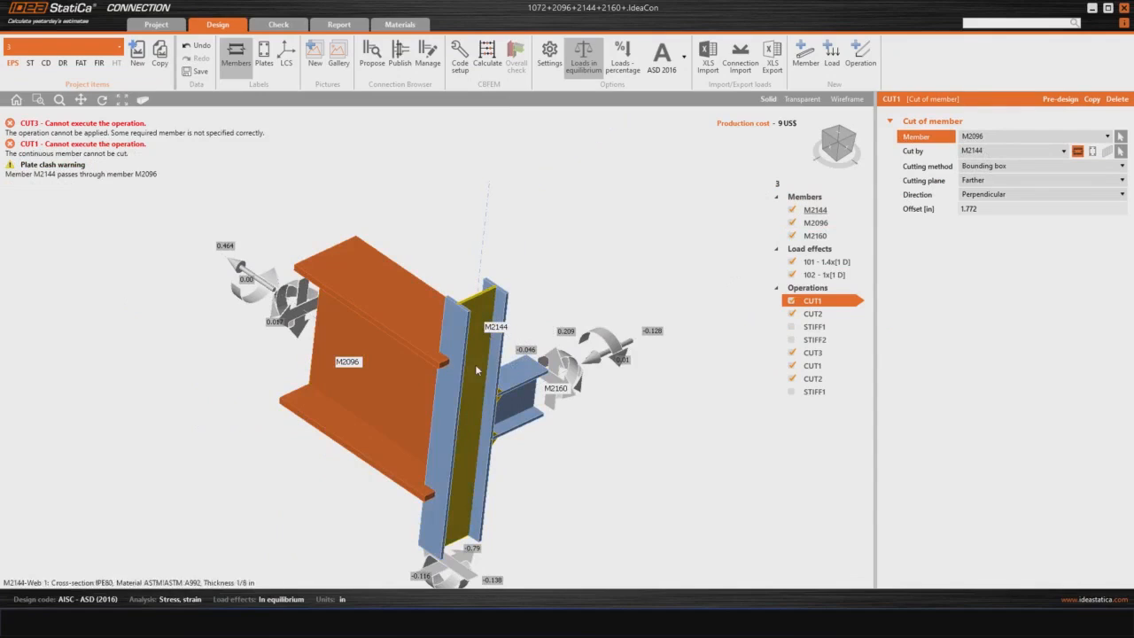
{"action": "left_click", "coordinate": [978, 167]}
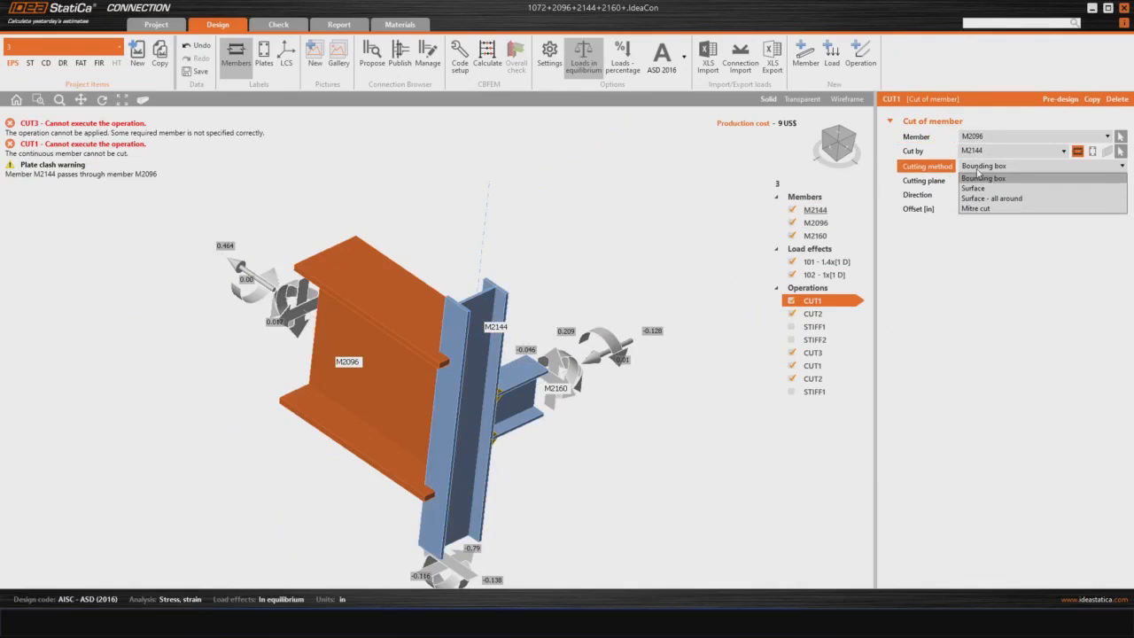
{"action": "left_click", "coordinate": [978, 178]}
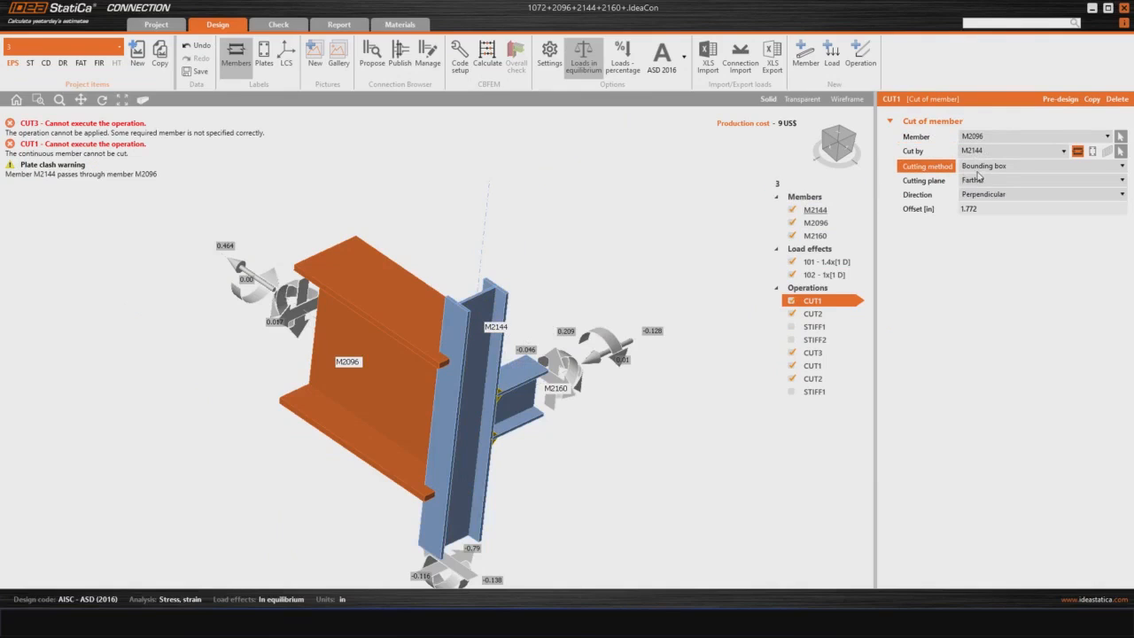
Step: Try Mitre cut as the cutting method of the first CUT1 operation on M2096, and return it to Bounding box
{"action": "left_click", "coordinate": [976, 167]}
{"action": "left_click", "coordinate": [976, 211]}
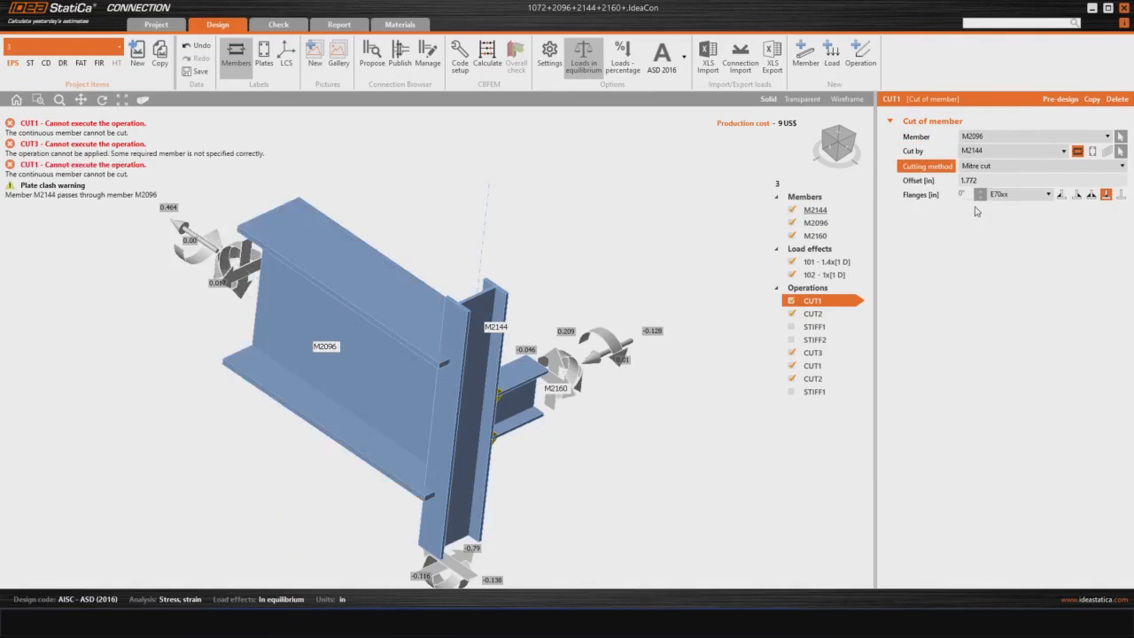
{"action": "middle_click_drag", "start_coordinate": [516, 446], "coordinate": [654, 406]}
{"action": "middle_click_drag", "start_coordinate": [450, 266], "coordinate": [592, 282]}
{"action": "left_click", "coordinate": [984, 167]}
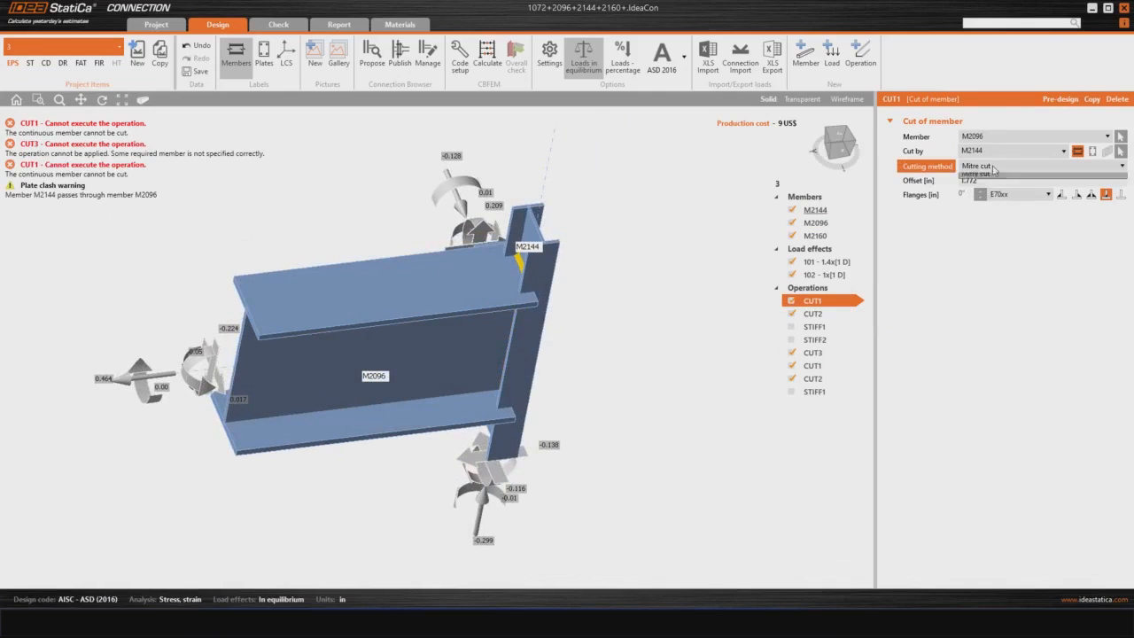
{"action": "left_click", "coordinate": [983, 180]}
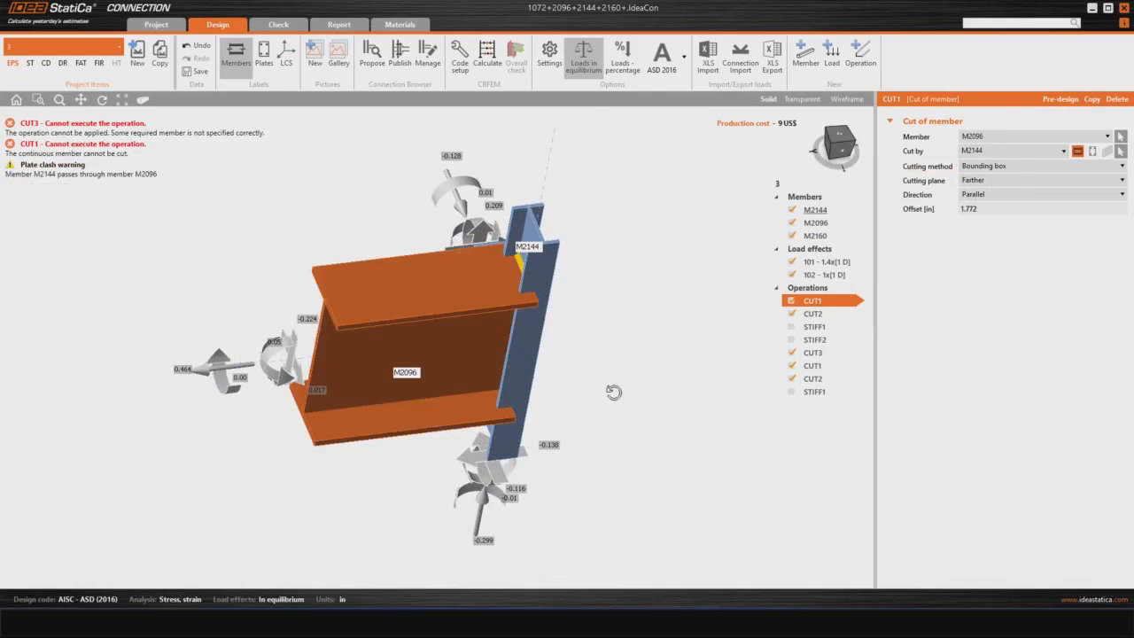
{"action": "middle_click_drag", "start_coordinate": [610, 393], "coordinate": [604, 387]}
{"action": "middle_click_drag", "start_coordinate": [682, 431], "coordinate": [624, 389]}
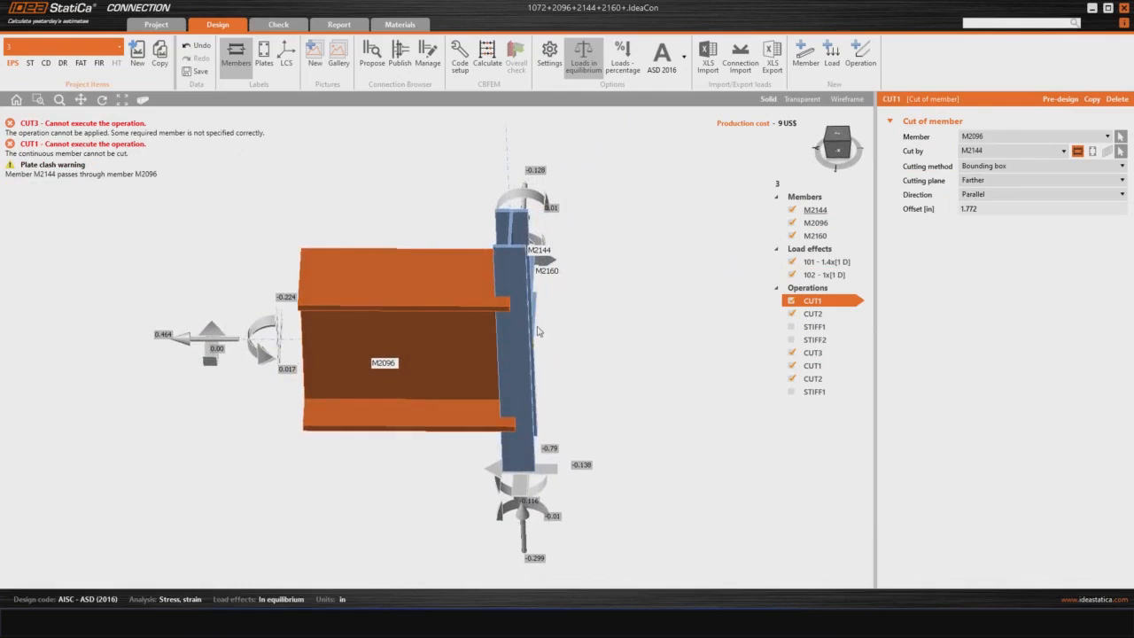
Step: Deactivate the CUT3 operation and the second CUT1 operation that cuts M2144 by M2160
{"action": "left_click", "coordinate": [801, 354]}
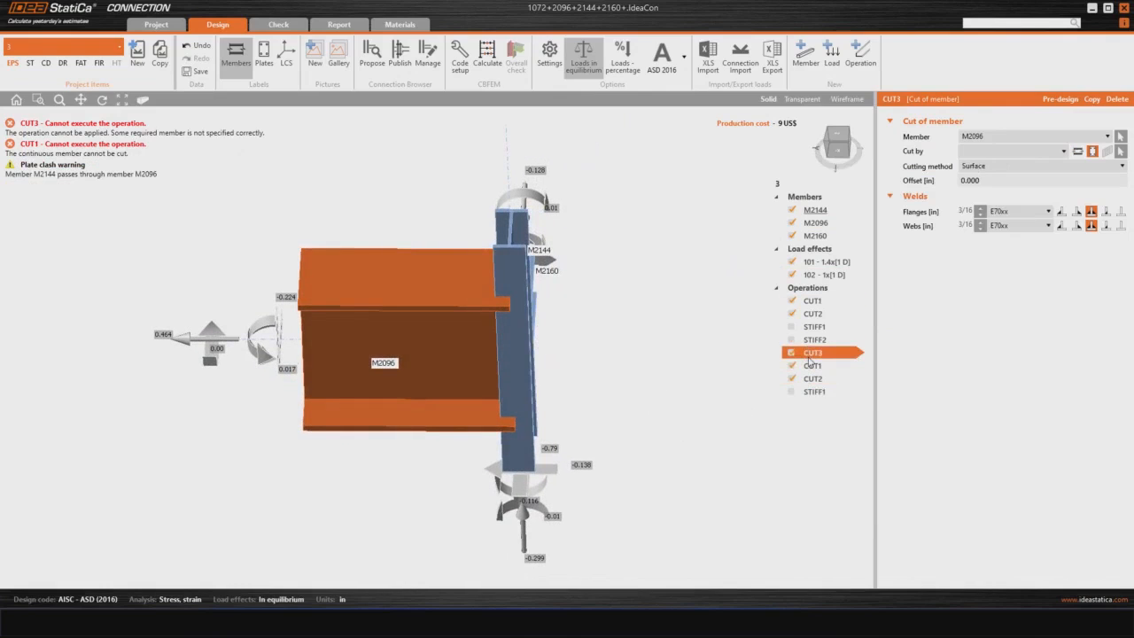
{"action": "middle_click_drag", "start_coordinate": [687, 410], "coordinate": [673, 384]}
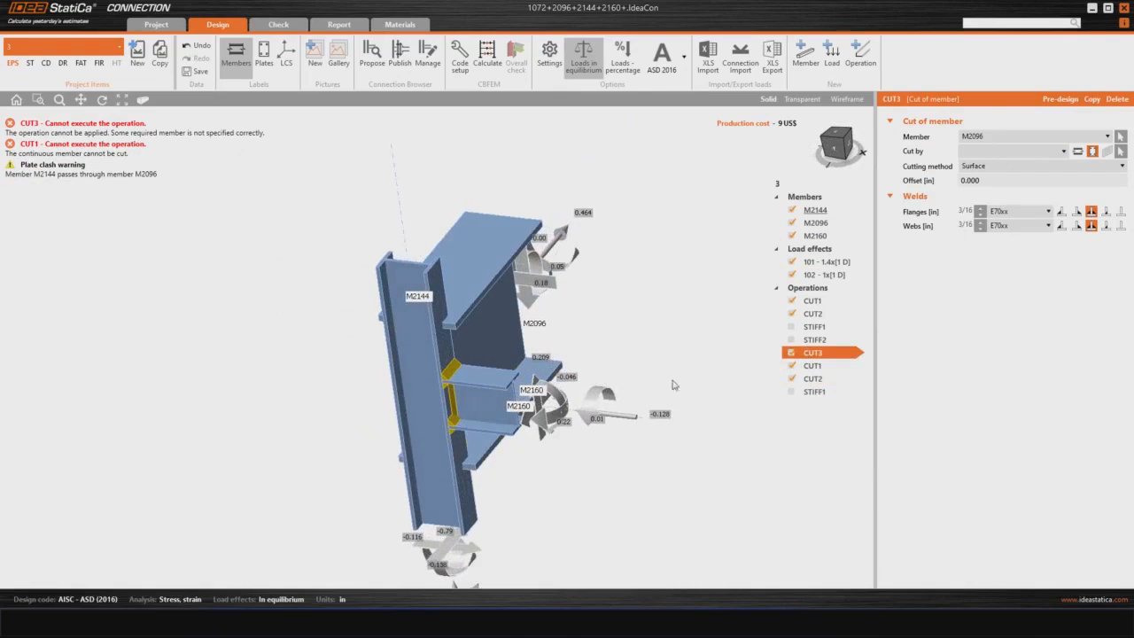
{"action": "left_click", "coordinate": [791, 353]}
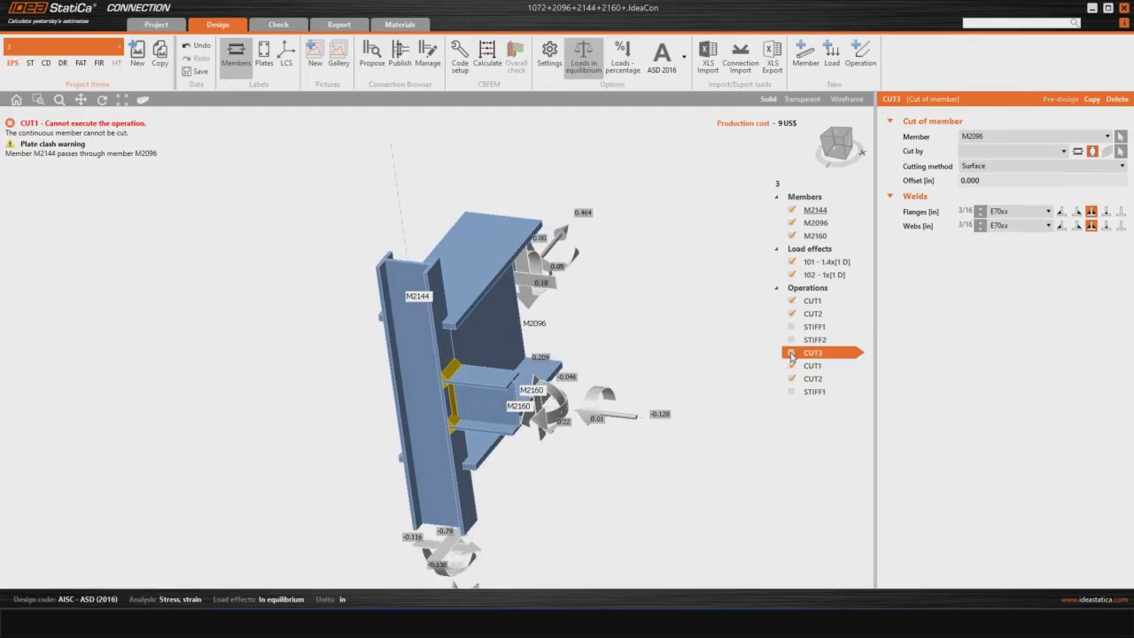
{"action": "middle_click_drag", "start_coordinate": [443, 393], "coordinate": [425, 290]}
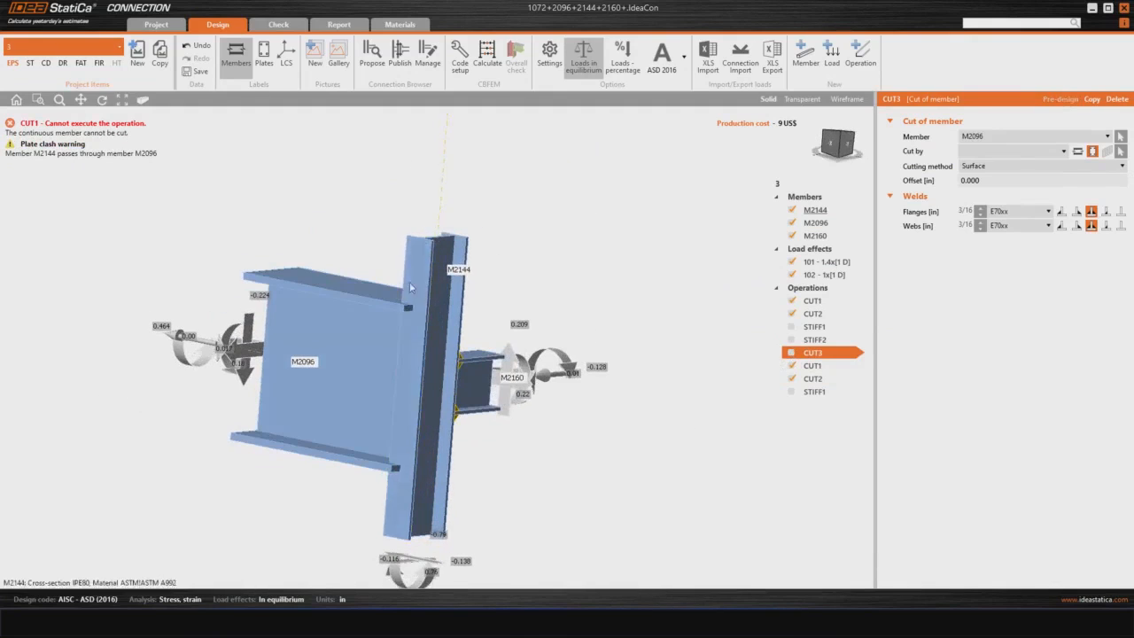
{"action": "left_click", "coordinate": [806, 365]}
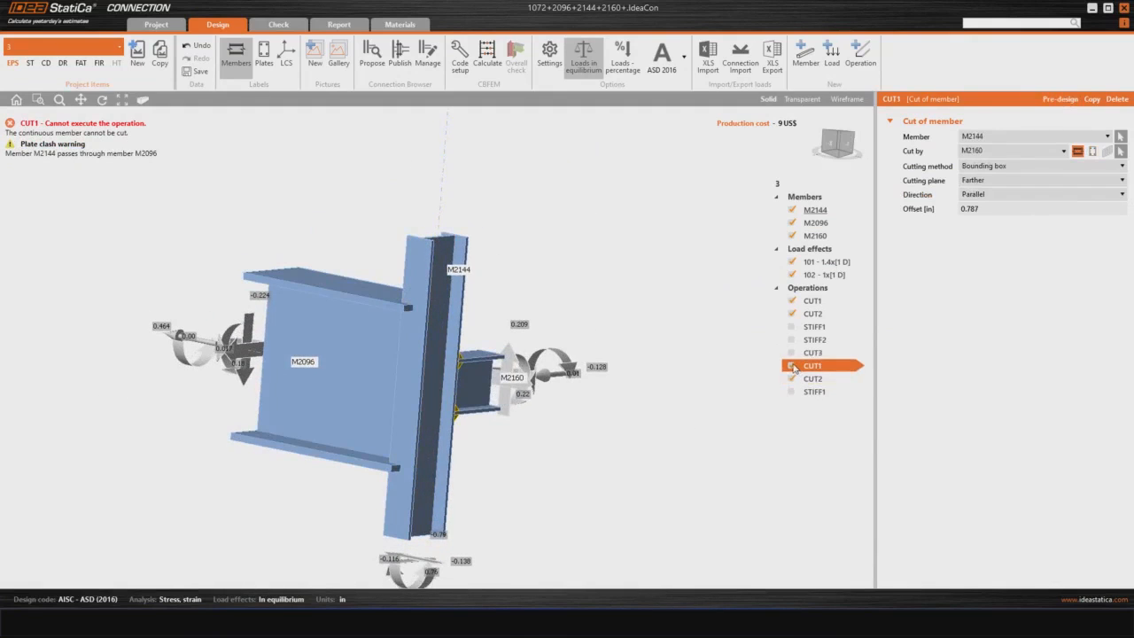
{"action": "left_click", "coordinate": [791, 366]}
Step: Examine beam M2160, the CUT2 welds joining it to column M2144, and the fit of beam M2096 from several angles
{"action": "middle_click_drag", "start_coordinate": [747, 367], "coordinate": [483, 271]}
{"action": "scroll", "coordinate": [436, 343], "scroll_direction": "up", "scroll_amount": 3}
{"action": "left_click", "coordinate": [434, 347]}
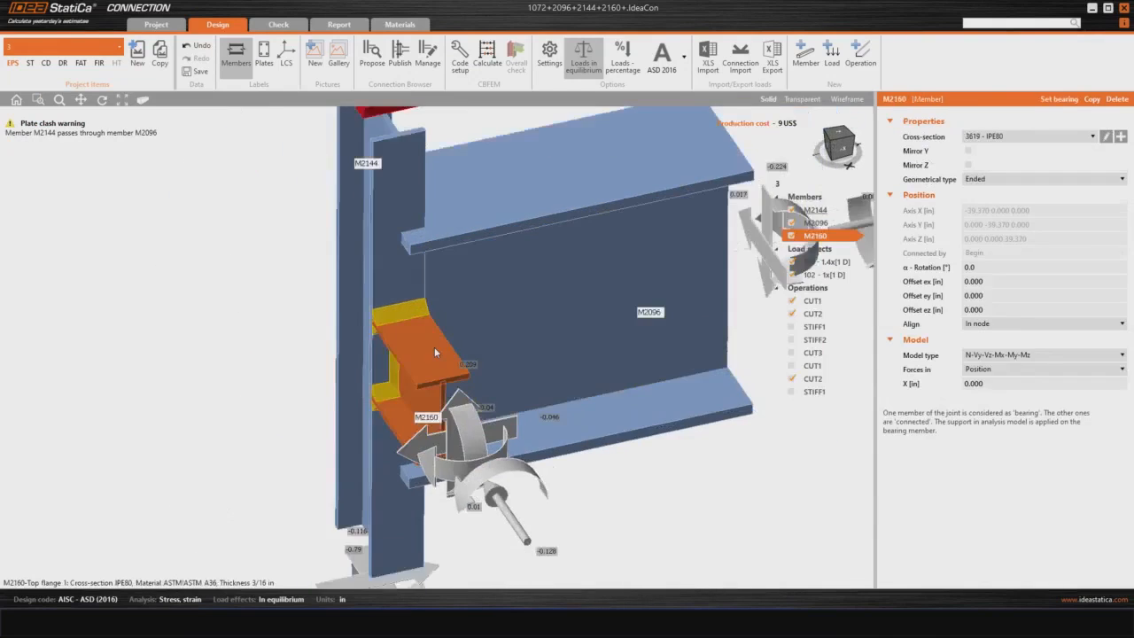
{"action": "scroll", "coordinate": [434, 353], "scroll_direction": "down", "scroll_amount": 3}
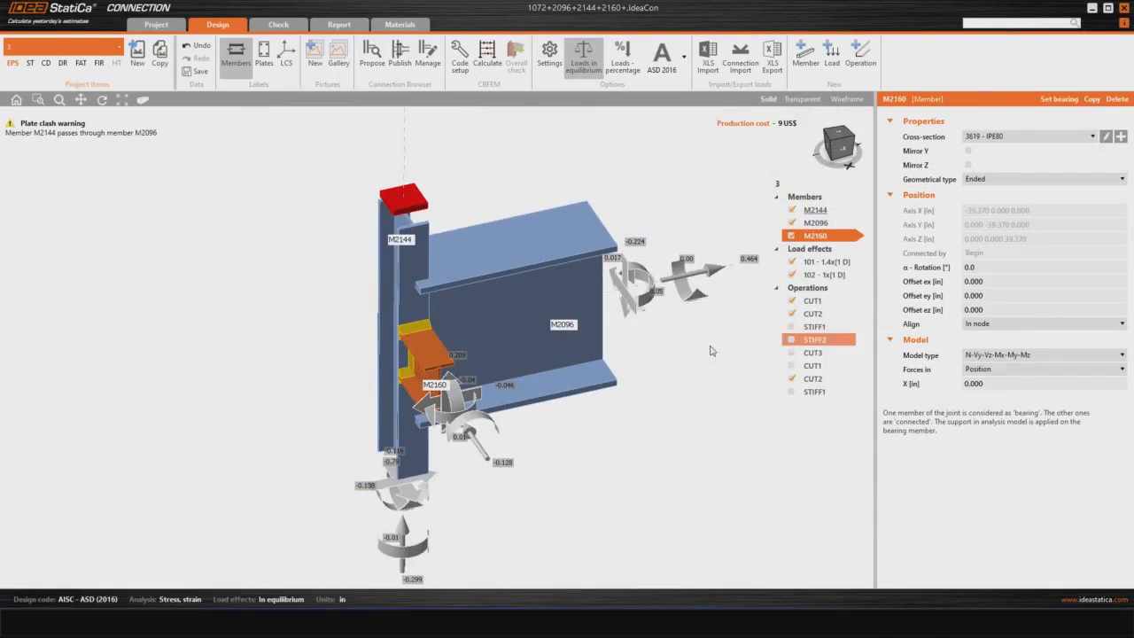
{"action": "left_click", "coordinate": [415, 332]}
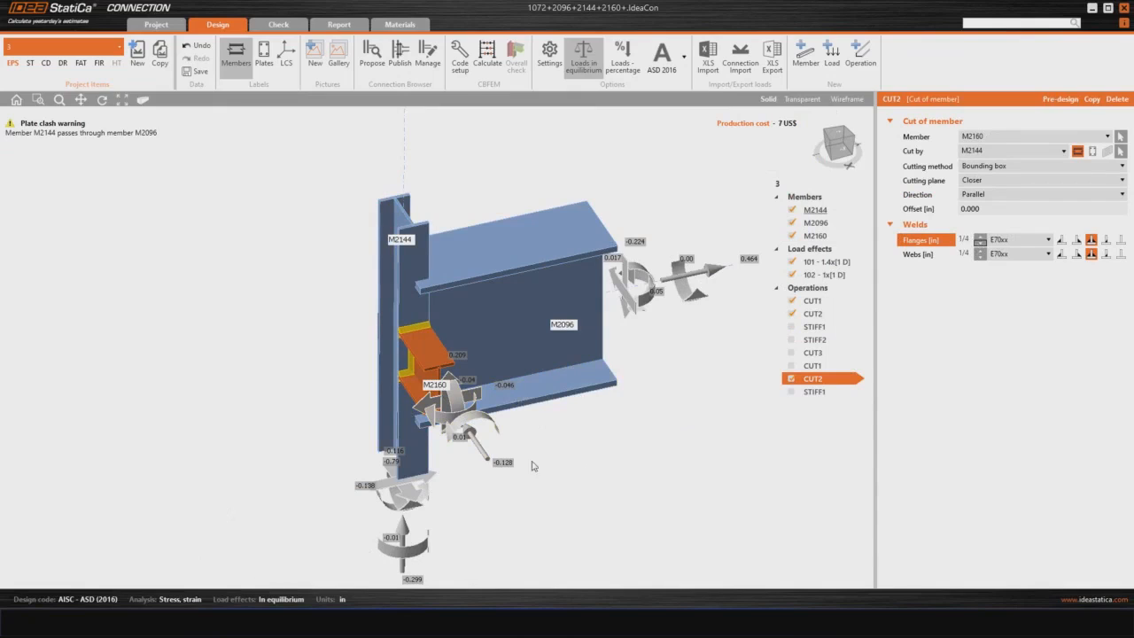
{"action": "right_click_drag", "start_coordinate": [489, 471], "coordinate": [558, 230]}
{"action": "right_click_drag", "start_coordinate": [554, 273], "coordinate": [557, 300]}
{"action": "right_click_drag", "start_coordinate": [426, 477], "coordinate": [420, 289]}
{"action": "middle_click_drag", "start_coordinate": [416, 320], "coordinate": [457, 342]}
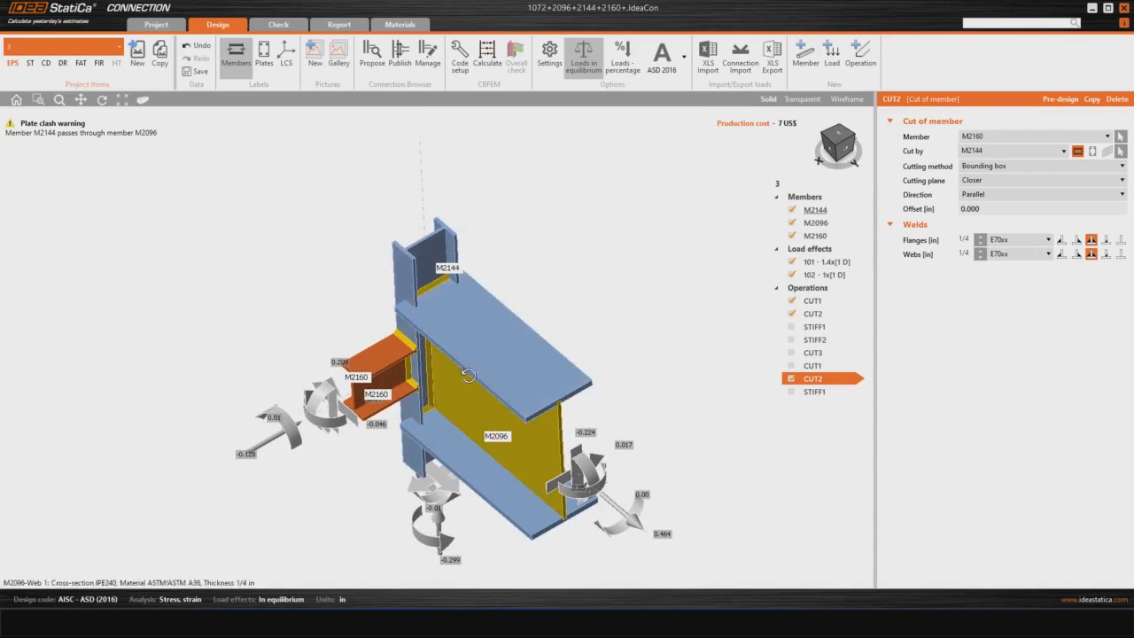
{"action": "right_click_drag", "start_coordinate": [455, 299], "coordinate": [522, 487]}
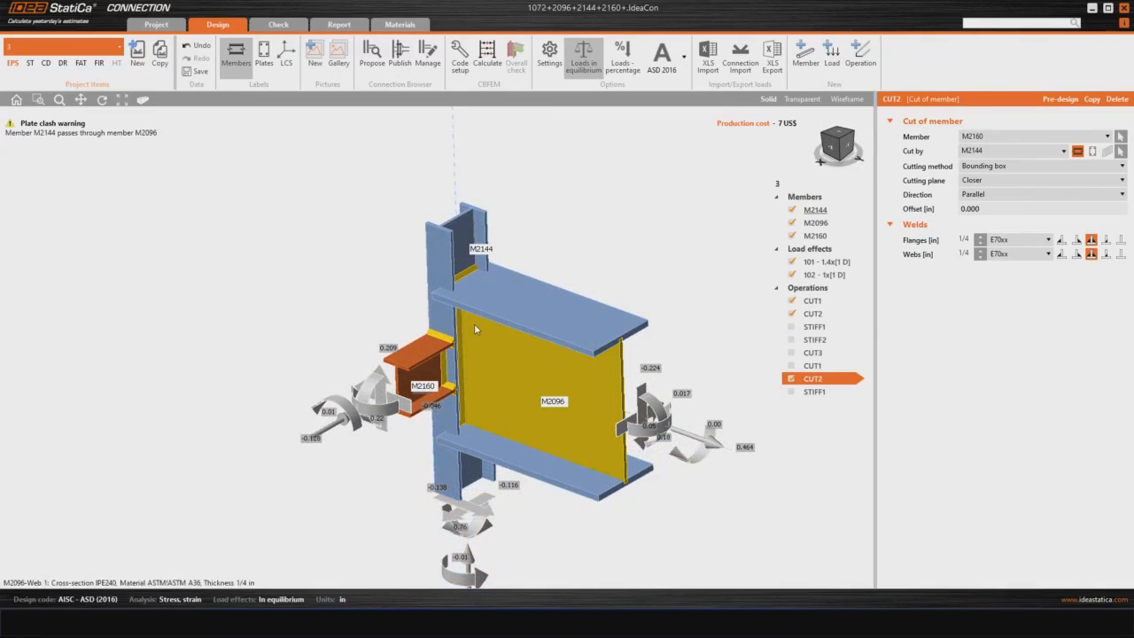
{"action": "right_click_drag", "start_coordinate": [502, 447], "coordinate": [503, 457]}
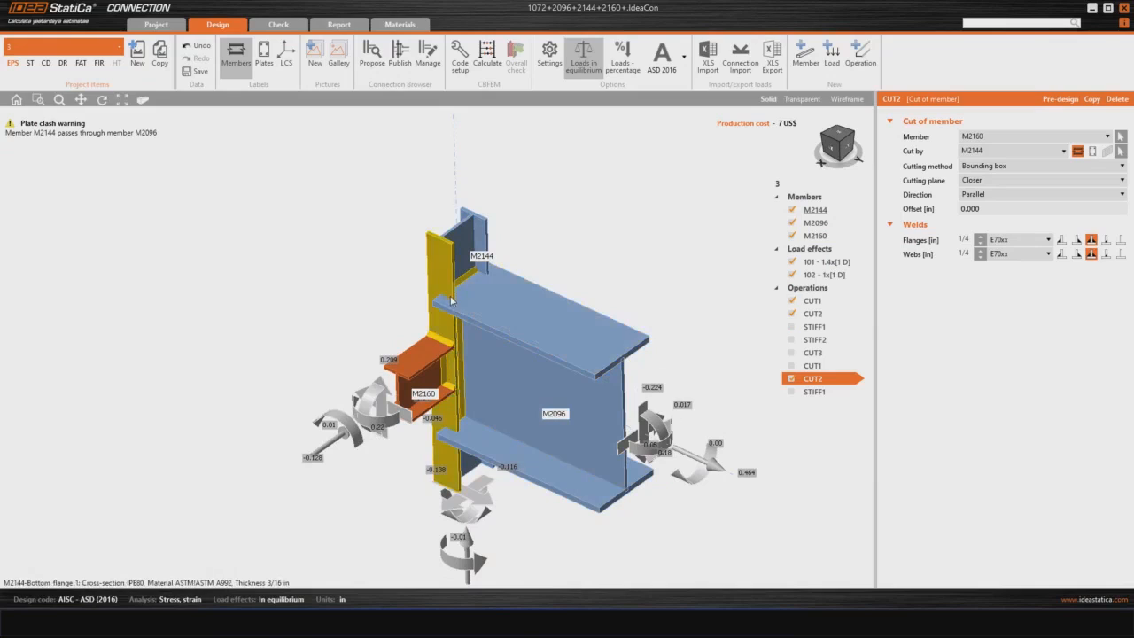
Step: Try a new rolled I cross-section W(Imp)33X221 for bearing member M2144
{"action": "left_click", "coordinate": [436, 259]}
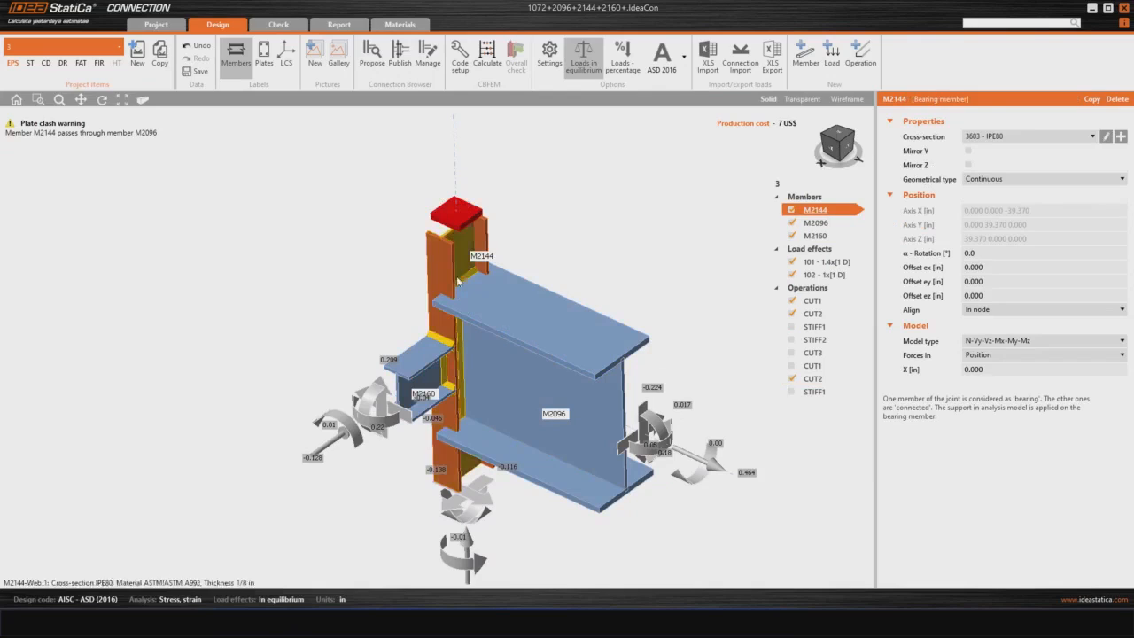
{"action": "left_click", "coordinate": [1120, 136]}
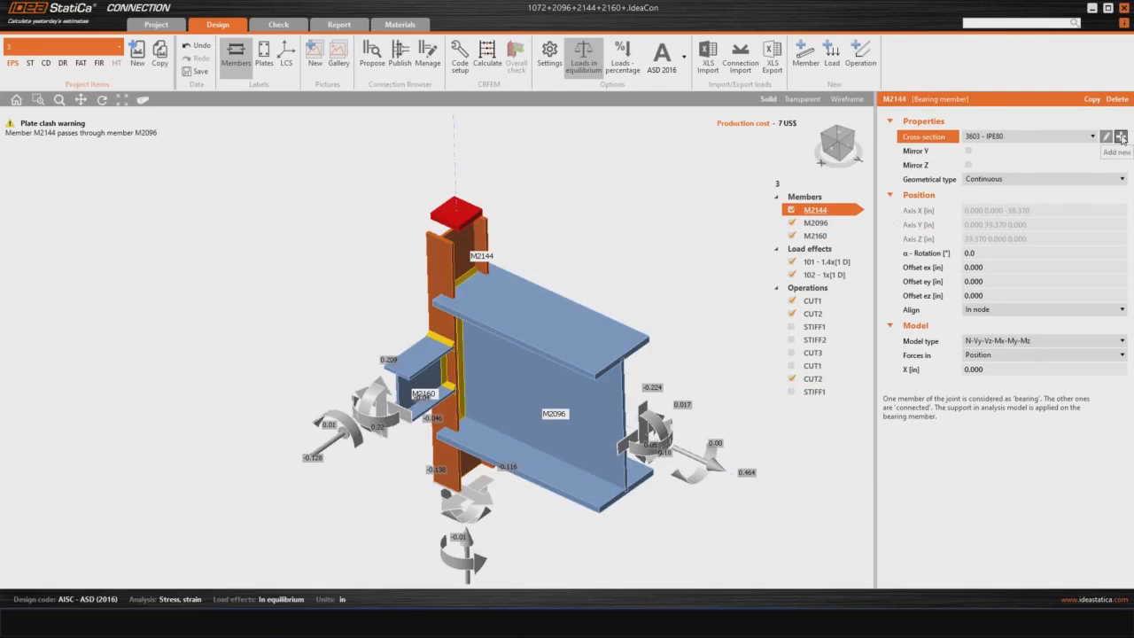
{"action": "left_click", "coordinate": [422, 252]}
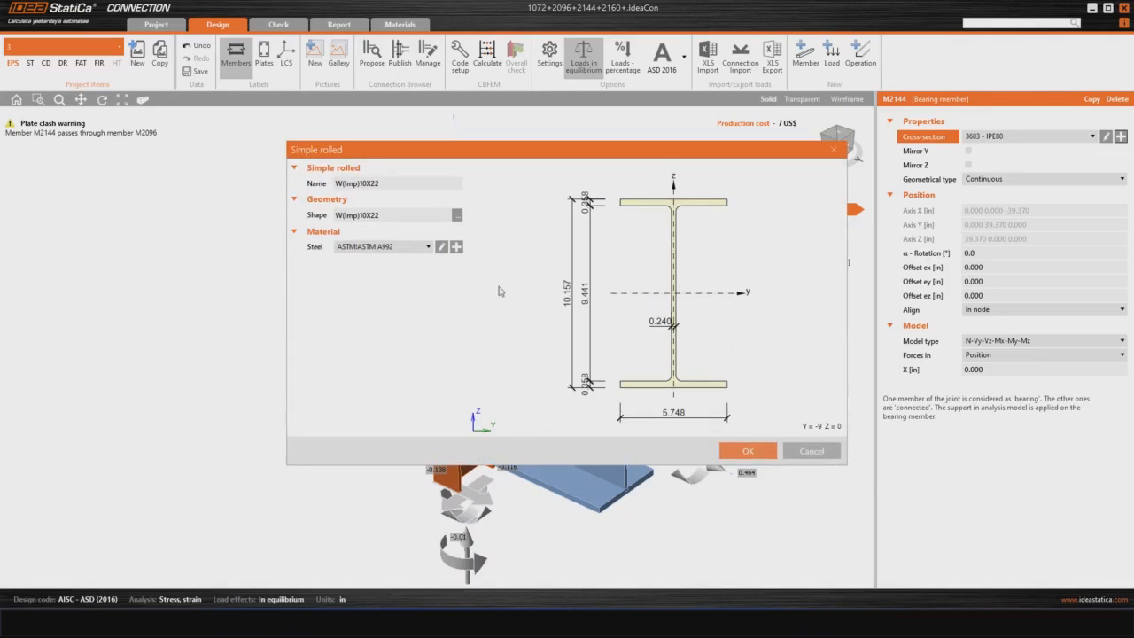
{"action": "left_click", "coordinate": [456, 215]}
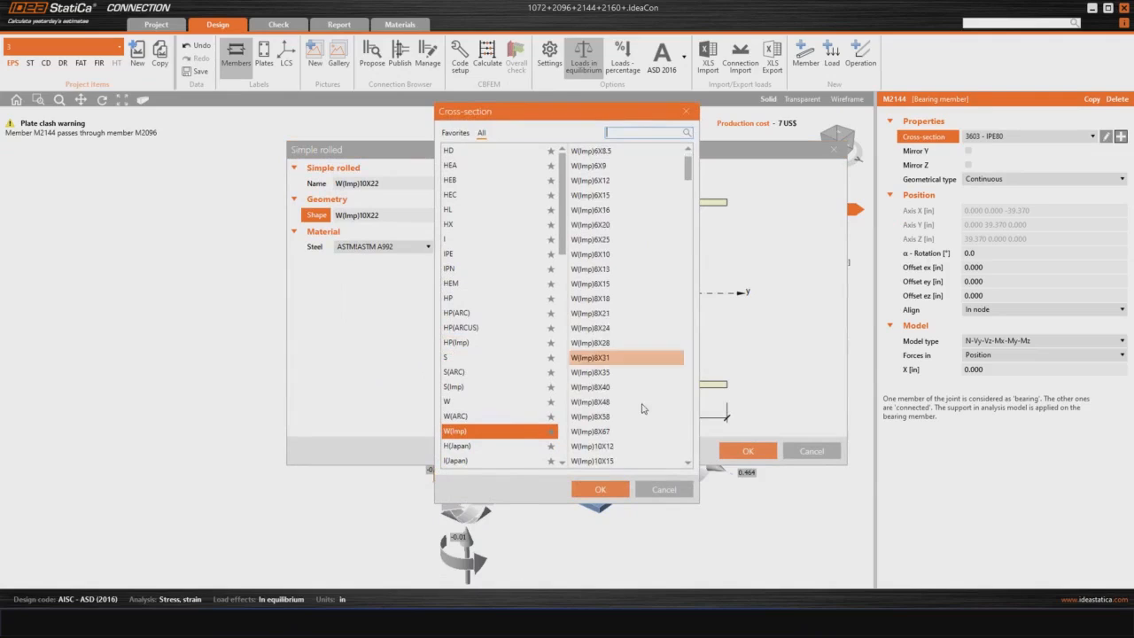
{"action": "scroll", "coordinate": [640, 389], "scroll_direction": "down", "scroll_amount": 20}
{"action": "left_click_drag", "start_coordinate": [687, 252], "coordinate": [687, 392]}
{"action": "left_click", "coordinate": [590, 374]}
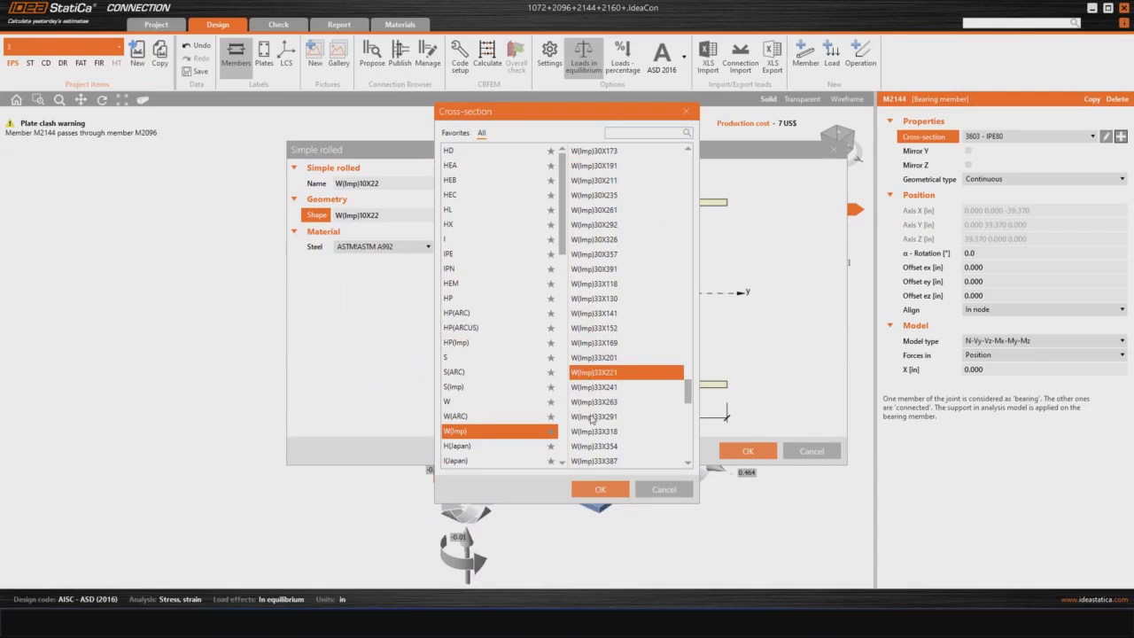
{"action": "left_click", "coordinate": [594, 489]}
{"action": "left_click", "coordinate": [743, 453]}
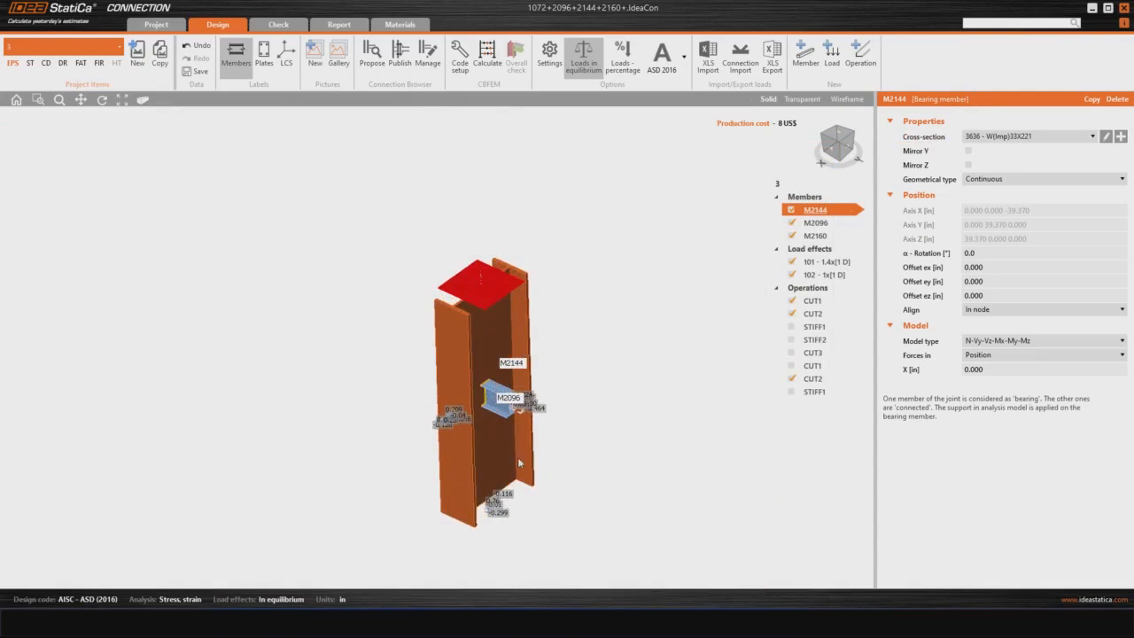
{"action": "right_click_drag", "start_coordinate": [519, 463], "coordinate": [301, 394]}
{"action": "scroll", "coordinate": [508, 482], "scroll_direction": "up", "scroll_amount": 8}
{"action": "right_click_drag", "start_coordinate": [413, 384], "coordinate": [704, 275]}
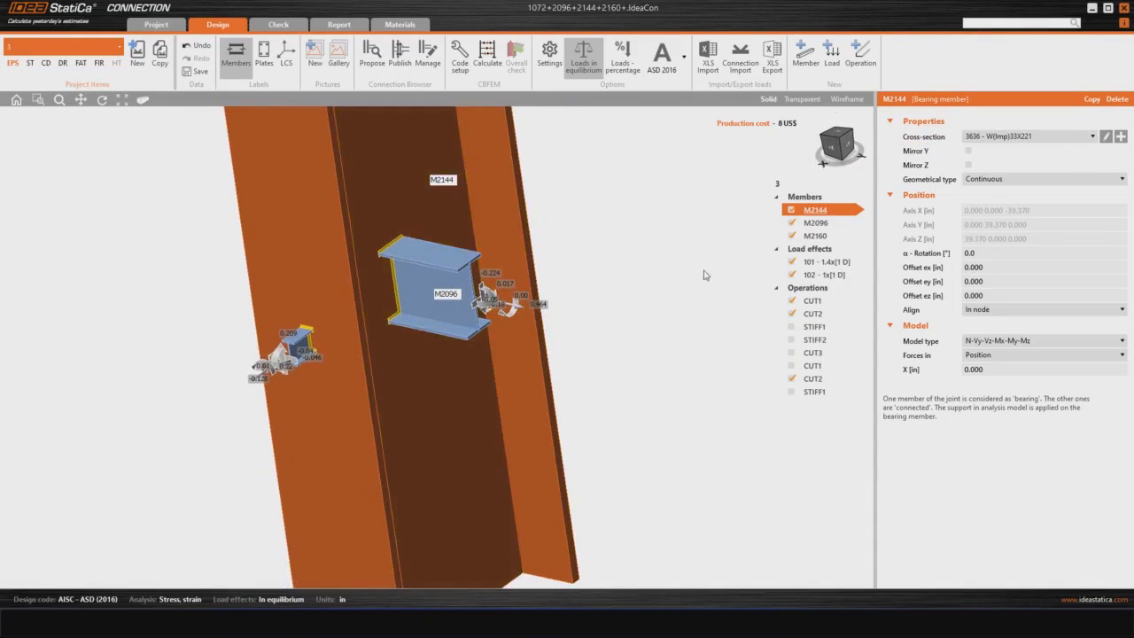
Step: Assign a new rolled I cross-section W(Imp)8X31 to bearing member M2144
{"action": "left_click", "coordinate": [1120, 137]}
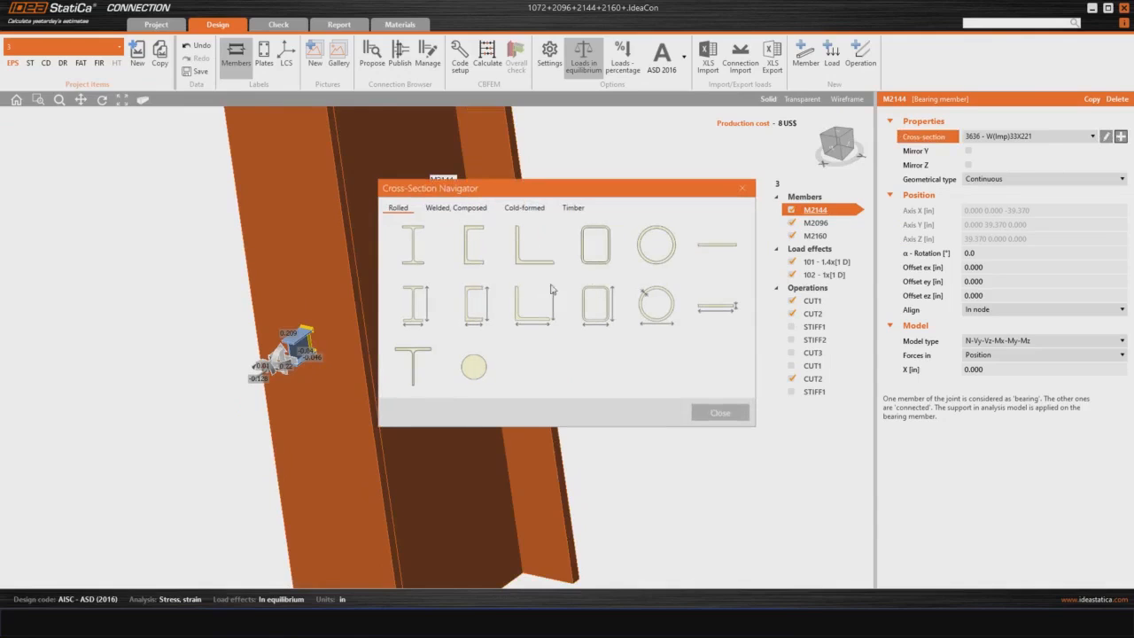
{"action": "left_click", "coordinate": [414, 248]}
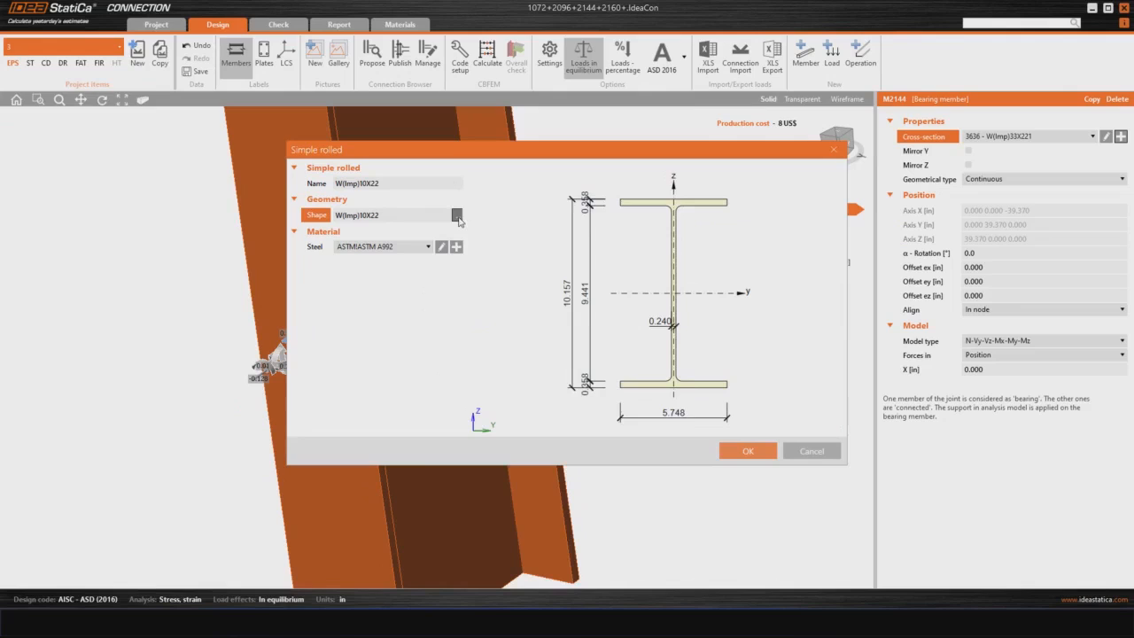
{"action": "left_click", "coordinate": [457, 216]}
{"action": "scroll", "coordinate": [618, 298], "scroll_direction": "down", "scroll_amount": 3}
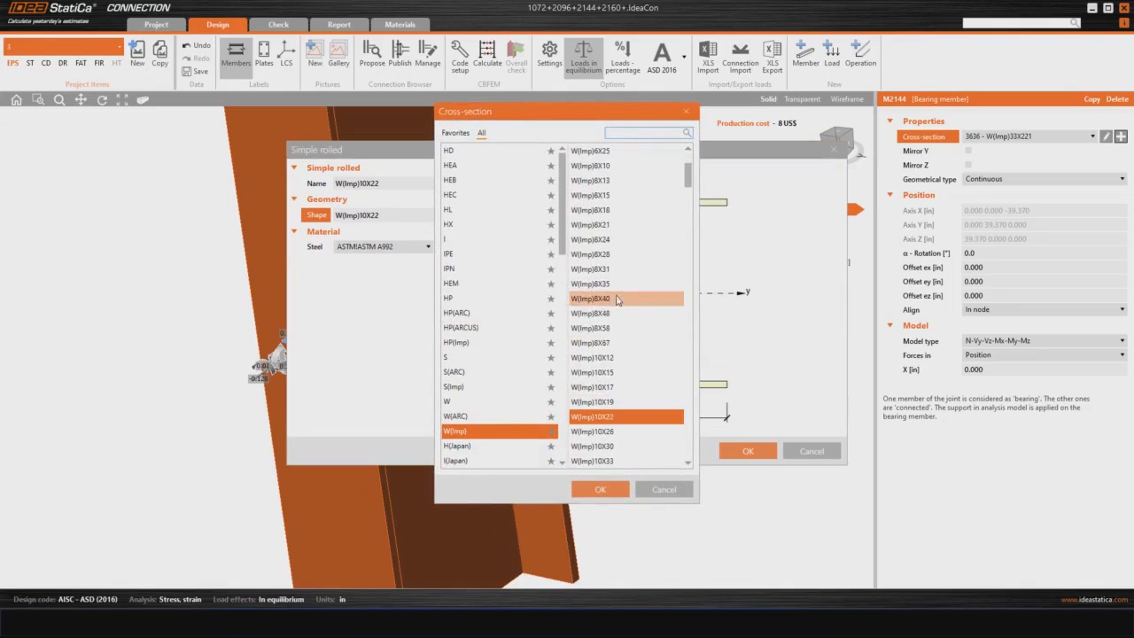
{"action": "left_click", "coordinate": [607, 268]}
{"action": "double_click", "coordinate": [607, 267]}
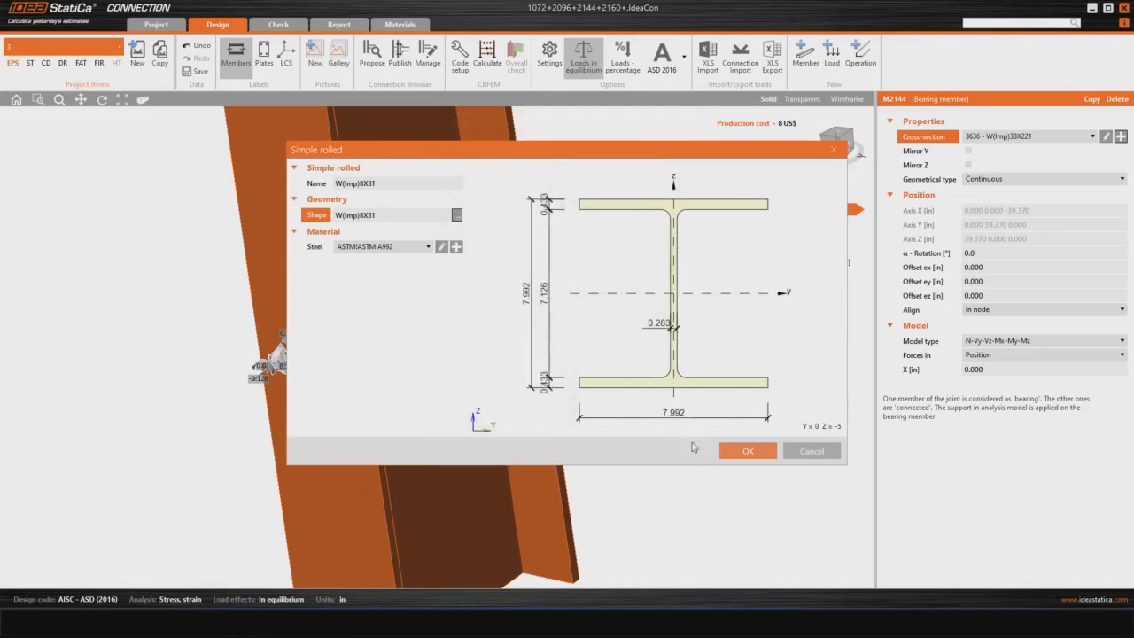
{"action": "left_click", "coordinate": [737, 455]}
Step: Examine the resized column M2144 and its joints with beams M2096 and M2160 from several angles
{"action": "scroll", "coordinate": [599, 391], "scroll_direction": "up", "scroll_amount": 4}
{"action": "right_click_drag", "start_coordinate": [533, 389], "coordinate": [592, 483]}
{"action": "right_click_drag", "start_coordinate": [501, 372], "coordinate": [498, 413]}
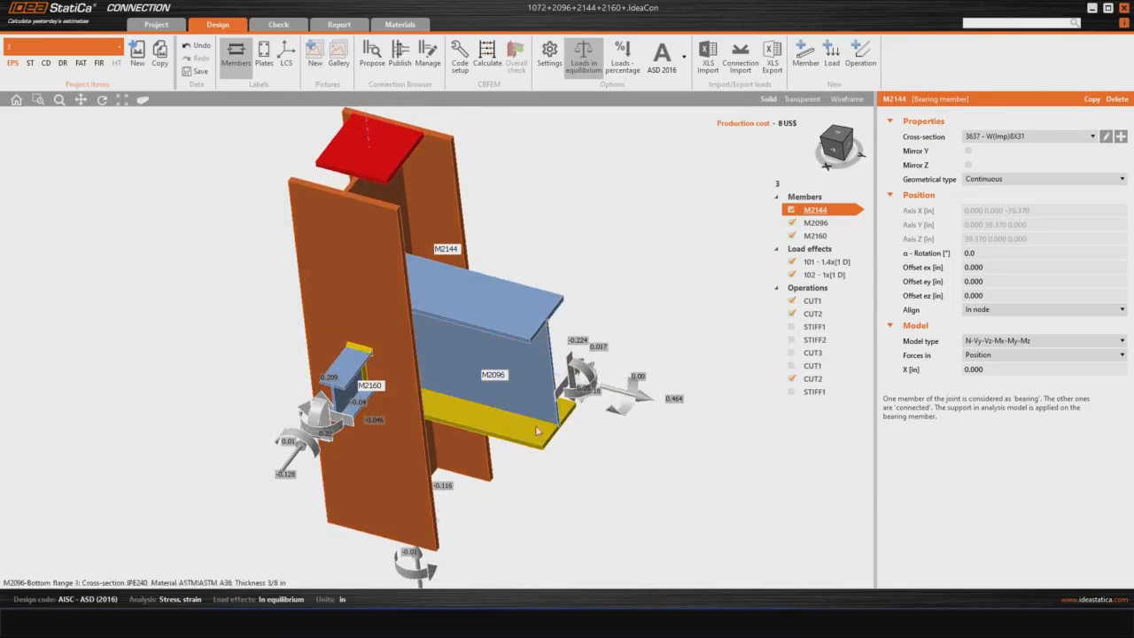
{"action": "right_click_drag", "start_coordinate": [401, 394], "coordinate": [387, 444]}
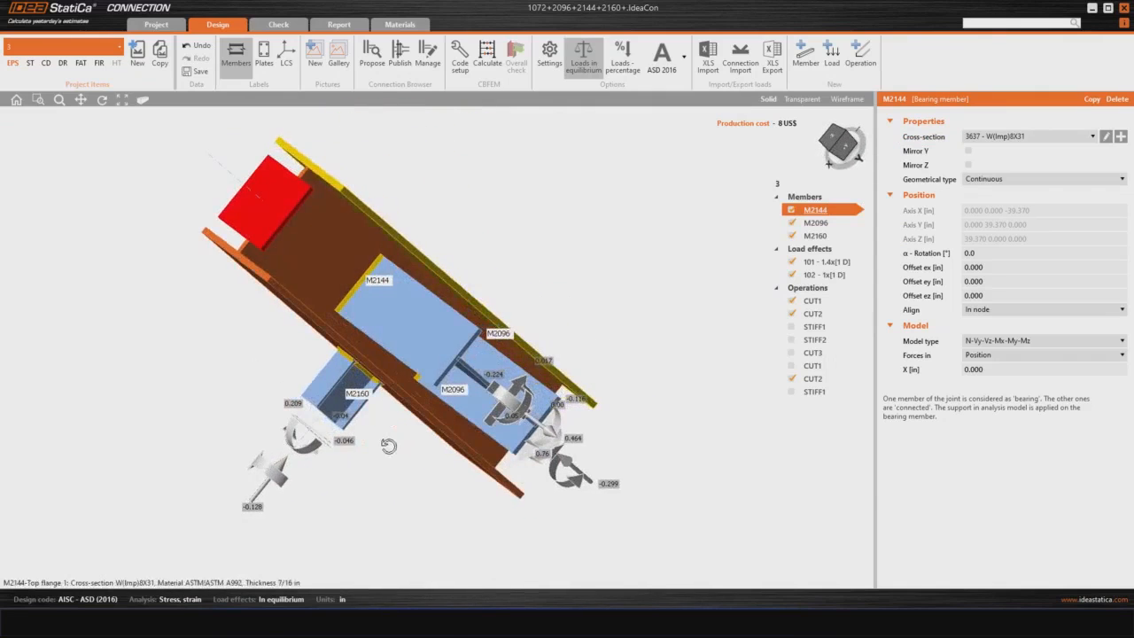
{"action": "right_click_drag", "start_coordinate": [429, 359], "coordinate": [497, 462]}
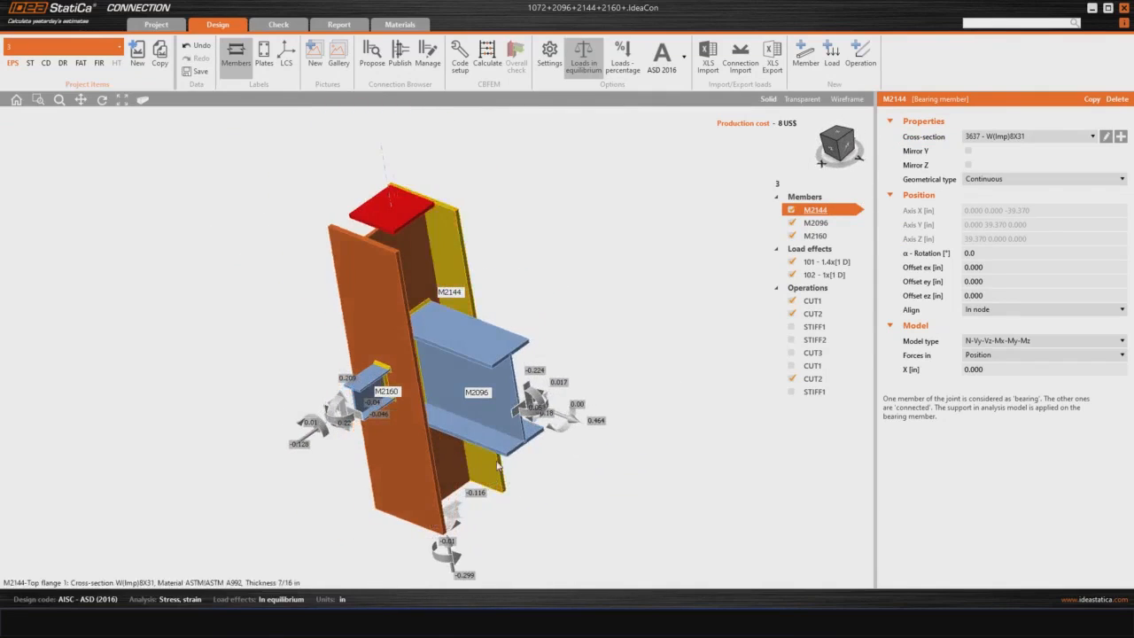
{"action": "middle_click_drag", "start_coordinate": [498, 460], "coordinate": [512, 447]}
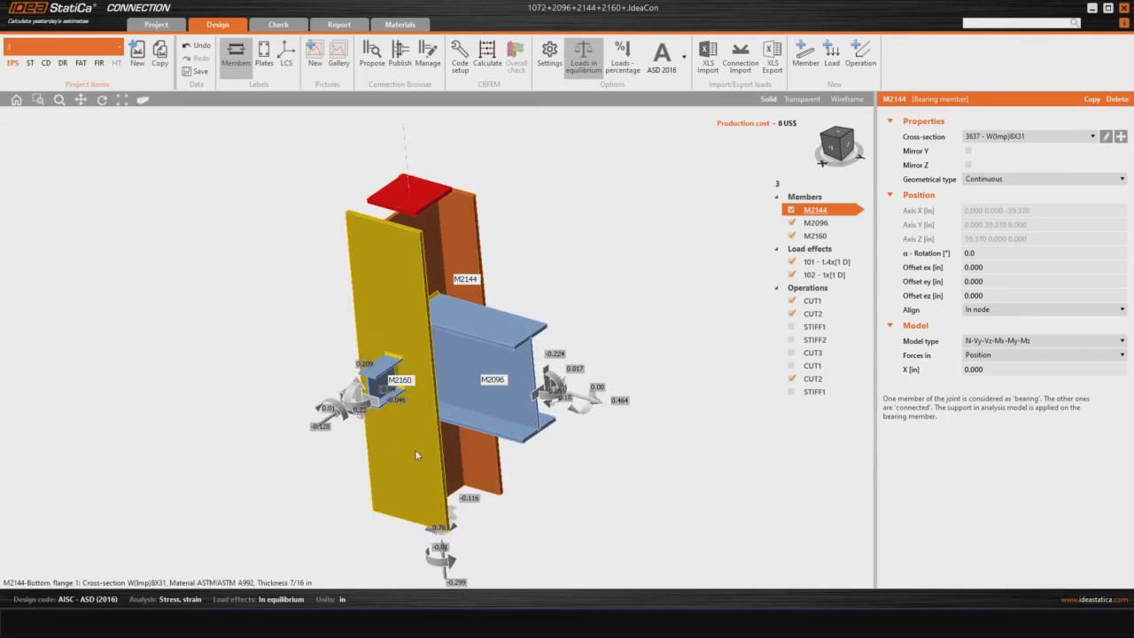
{"action": "right_click_drag", "start_coordinate": [415, 450], "coordinate": [431, 455]}
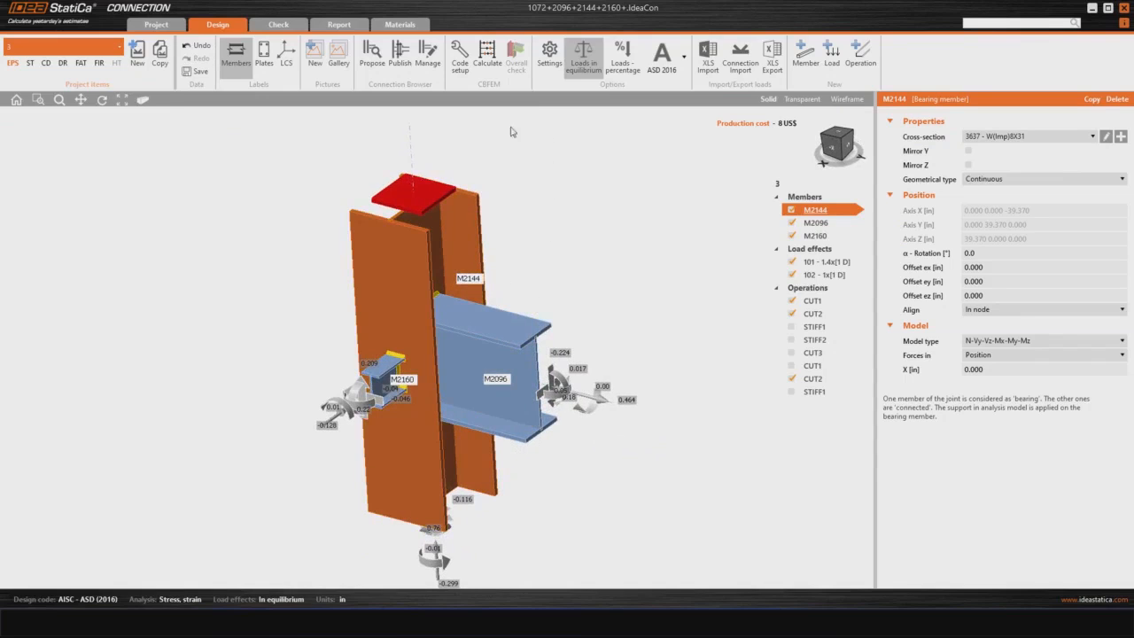
Step: Calculate the connection and display the strain check results on the model
{"action": "left_click", "coordinate": [487, 55]}
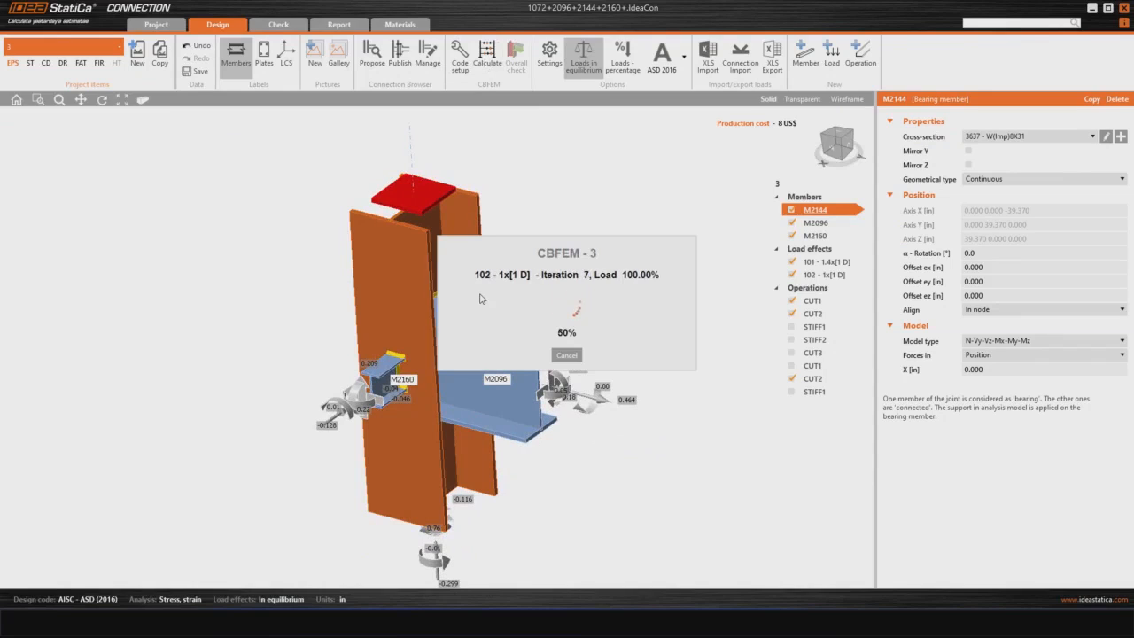
{"action": "right_click_drag", "start_coordinate": [496, 354], "coordinate": [456, 365]}
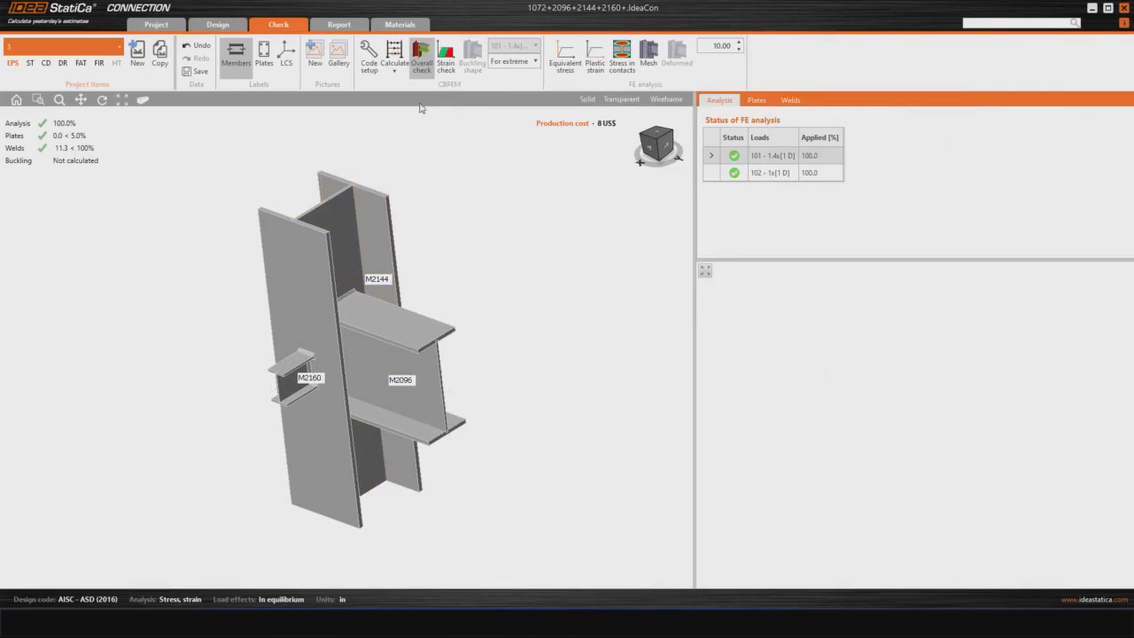
{"action": "left_click", "coordinate": [445, 60]}
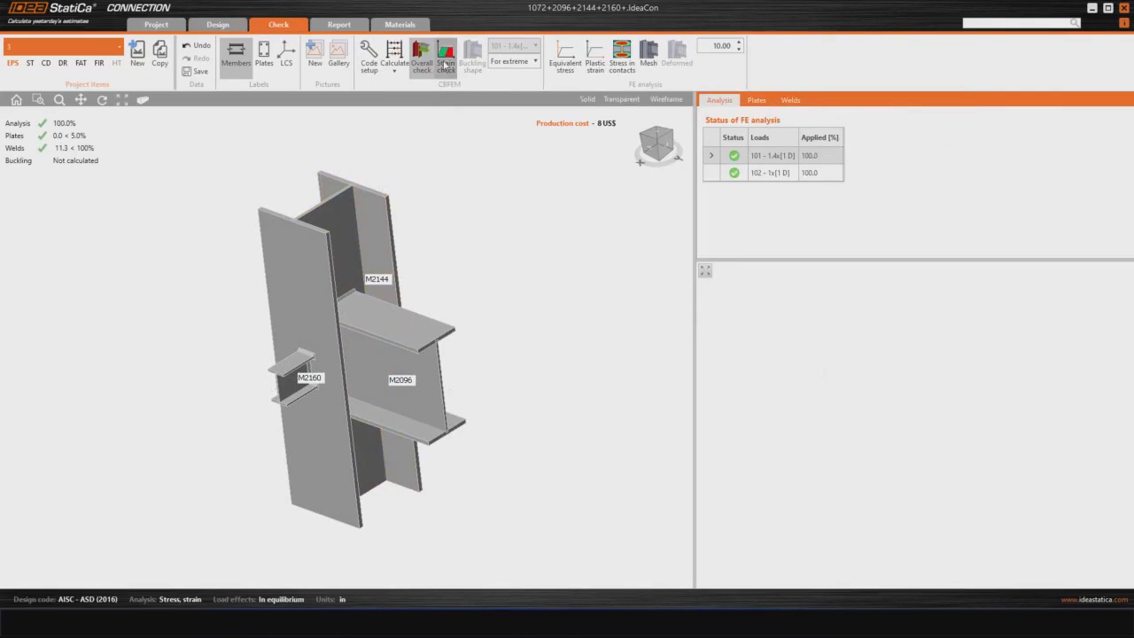
{"action": "right_click_drag", "start_coordinate": [363, 425], "coordinate": [488, 419]}
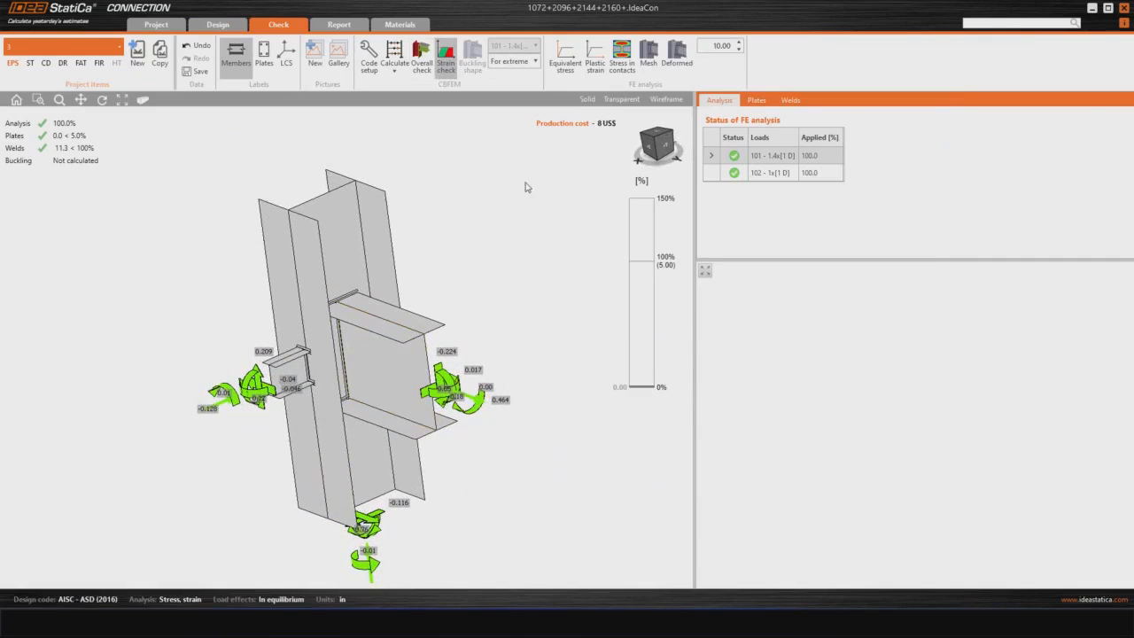
Step: Display the equivalent stress results on the connection model and examine the column and beam joints from several angles
{"action": "left_click", "coordinate": [565, 58]}
{"action": "right_click_drag", "start_coordinate": [426, 407], "coordinate": [392, 430]}
{"action": "scroll", "coordinate": [314, 406], "scroll_direction": "up", "scroll_amount": 5}
{"action": "right_click_drag", "start_coordinate": [314, 406], "coordinate": [452, 401]}
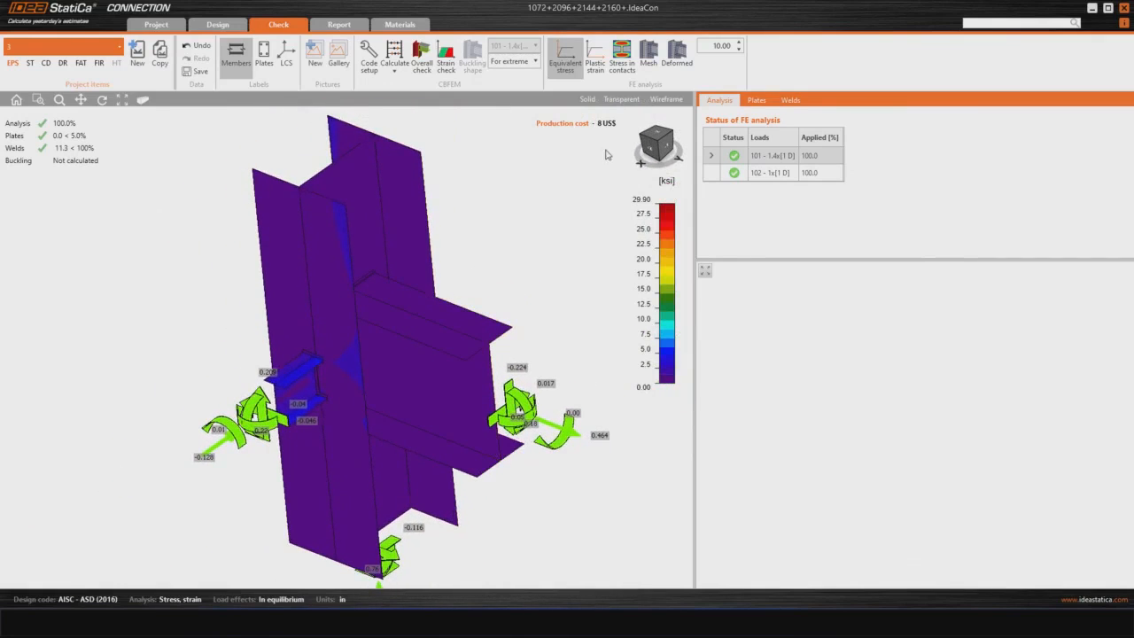
Step: Show the stress in contacts instead of equivalent stress, and overlay the finite element mesh on the connection model
{"action": "left_click", "coordinate": [620, 57]}
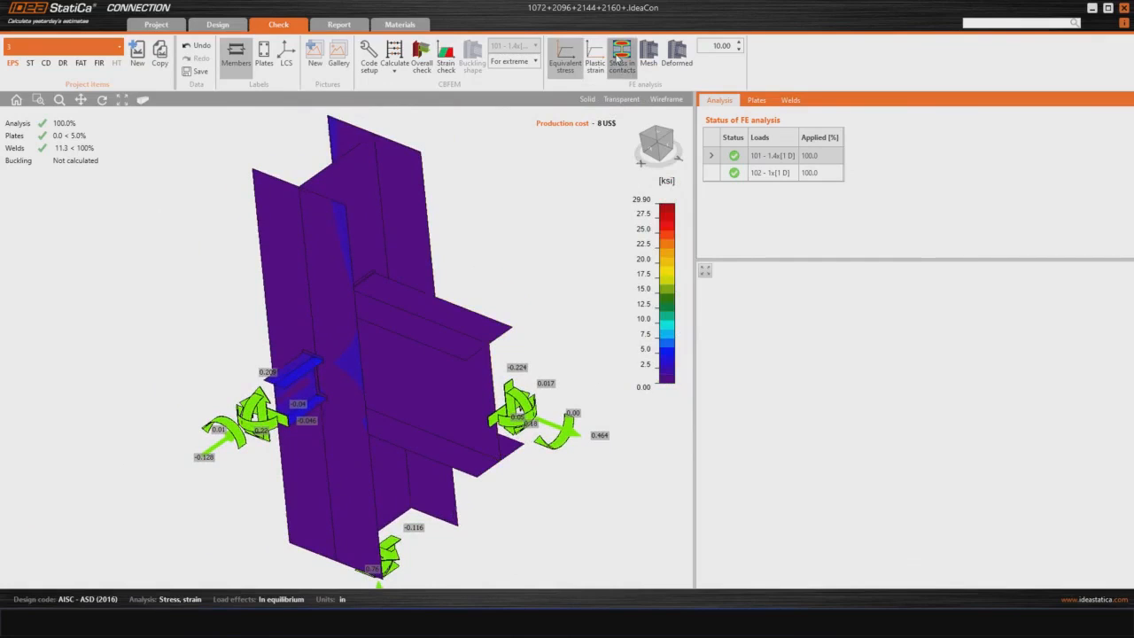
{"action": "right_click_drag", "start_coordinate": [342, 329], "coordinate": [328, 432]}
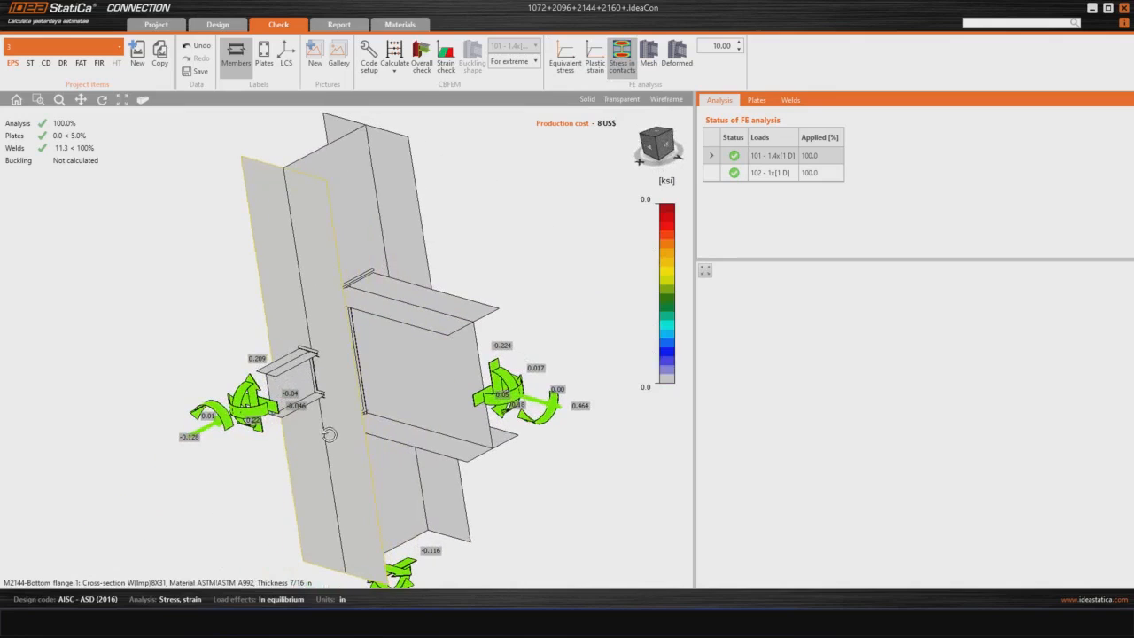
{"action": "left_click", "coordinate": [648, 54]}
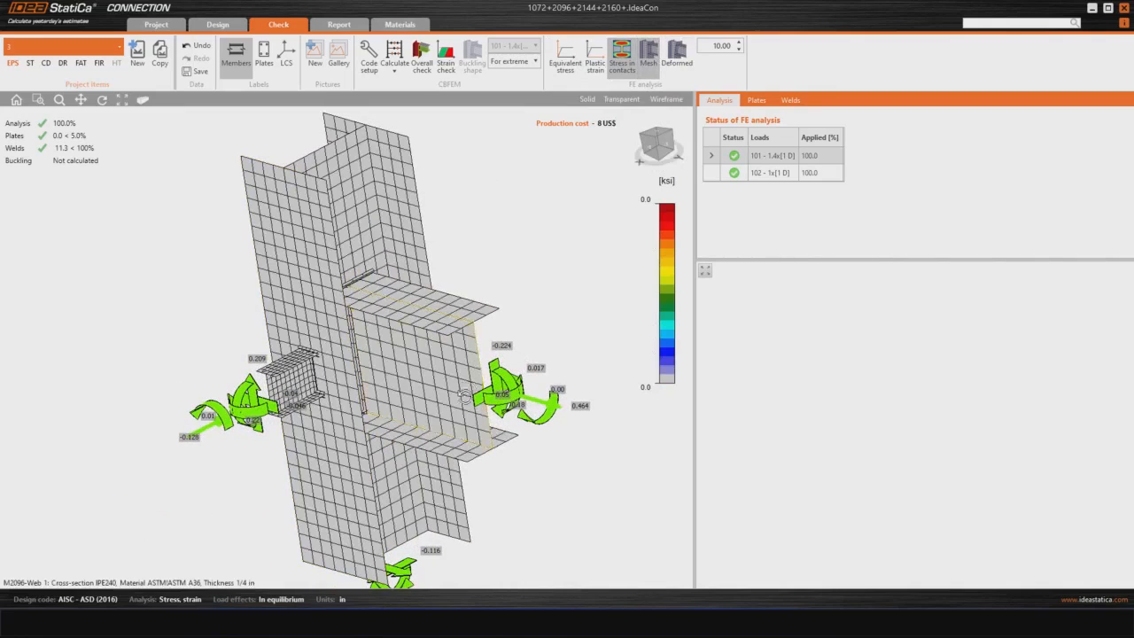
{"action": "right_click_drag", "start_coordinate": [427, 365], "coordinate": [516, 375]}
Step: Show the deformed shape of the meshed connection and set its deformation scale to 20
{"action": "left_click", "coordinate": [675, 58]}
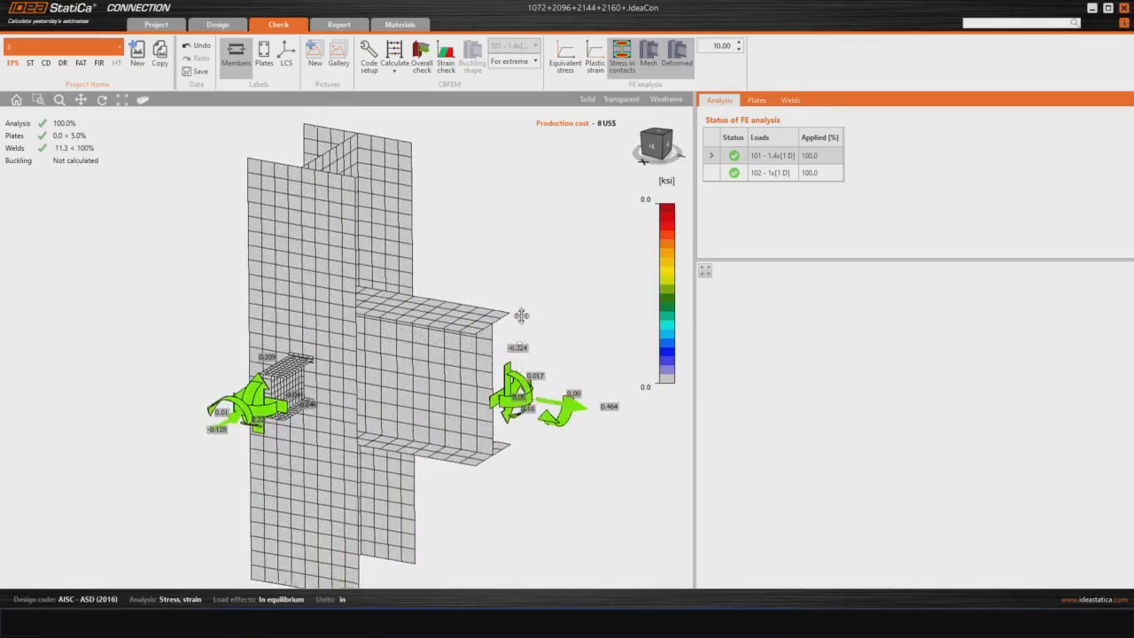
{"action": "scroll", "coordinate": [519, 317], "scroll_direction": "down", "scroll_amount": 3}
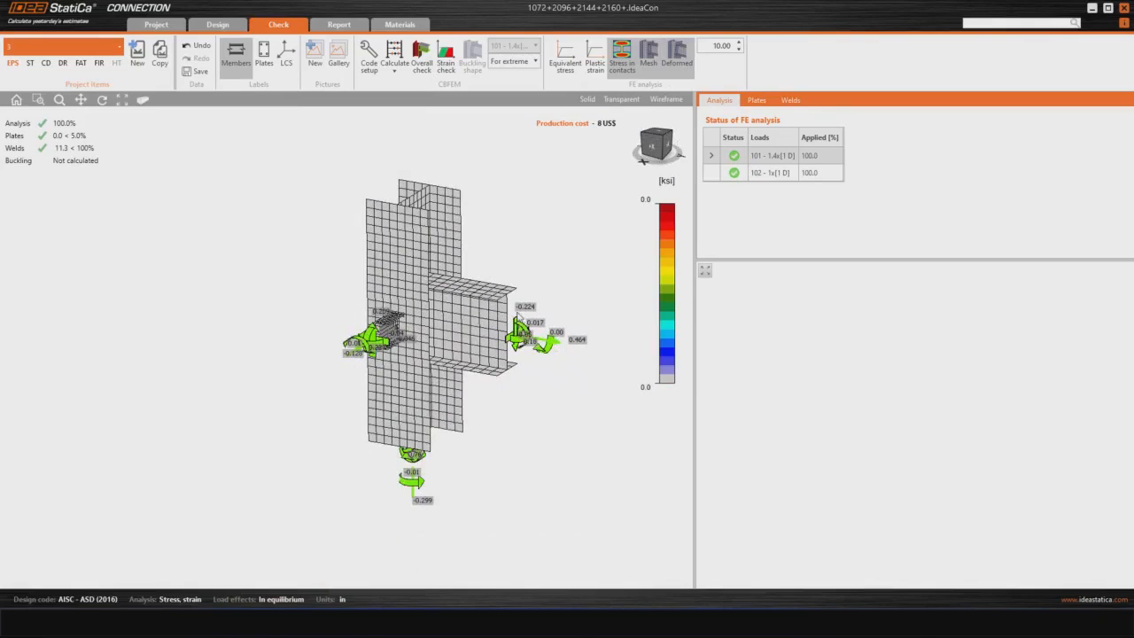
{"action": "left_click", "coordinate": [739, 42]}
{"action": "left_click", "coordinate": [739, 41]}
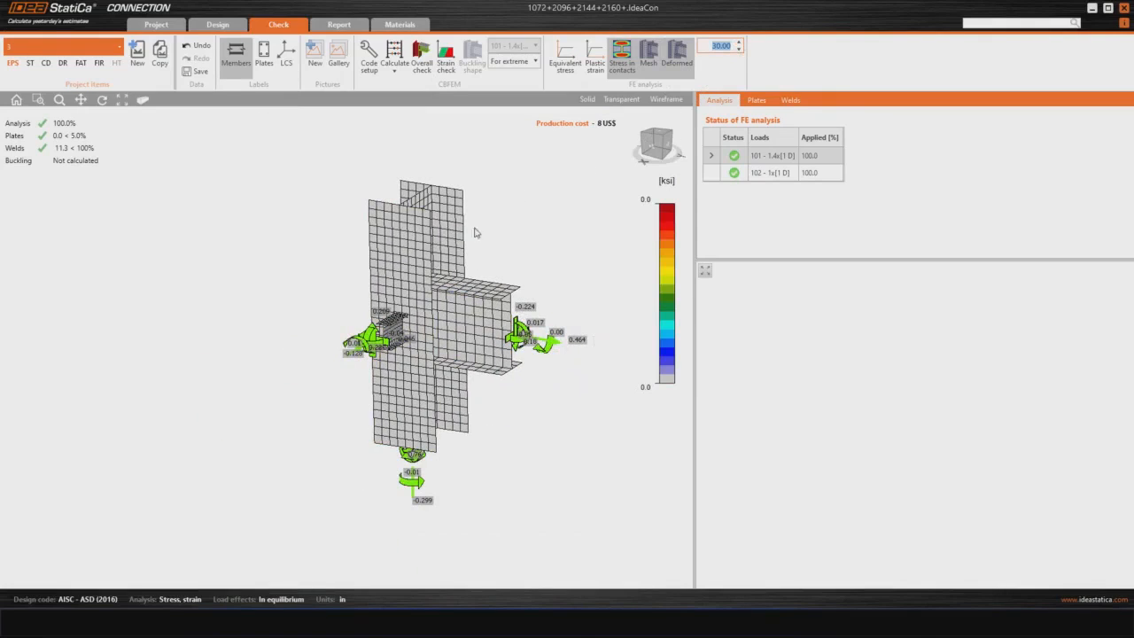
{"action": "left_click", "coordinate": [739, 43]}
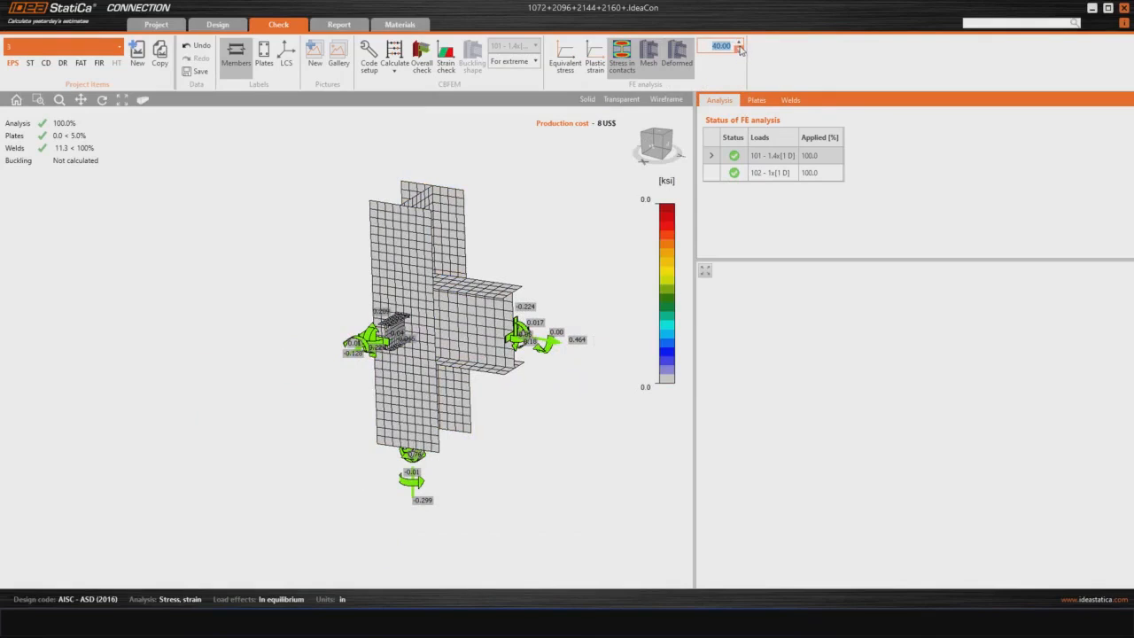
{"action": "left_click", "coordinate": [739, 49]}
{"action": "left_click", "coordinate": [739, 49]}
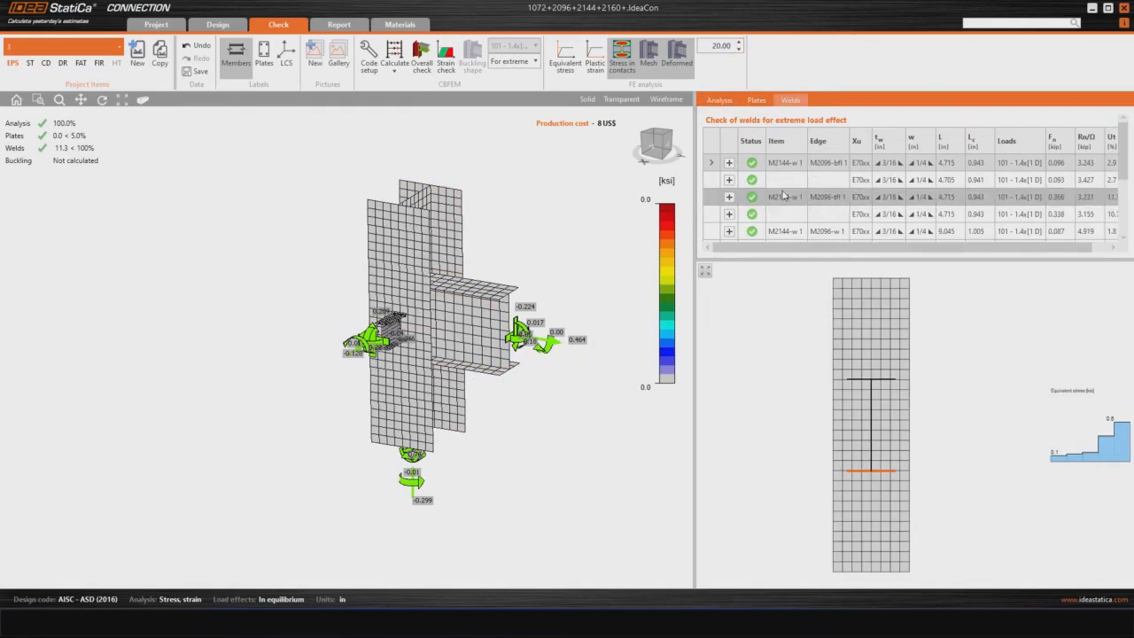
Step: Review the weld check results, including the detailed resistance check for the weld between M2144-w 1 and M2096-bfl 1
{"action": "left_click_drag", "start_coordinate": [735, 260], "coordinate": [731, 387]}
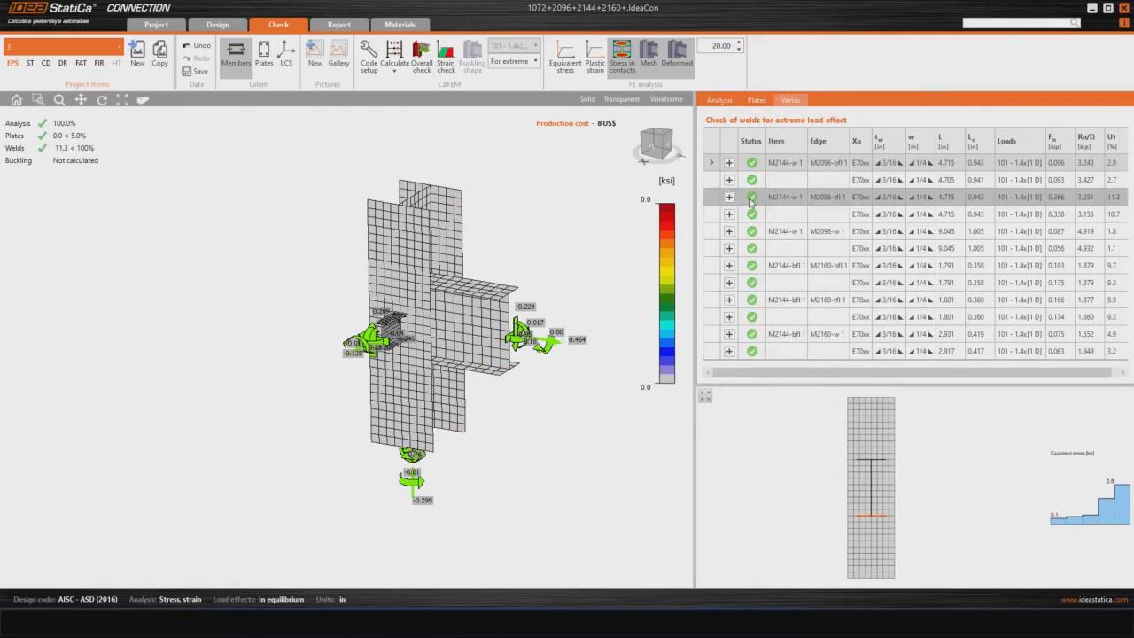
{"action": "left_click", "coordinate": [807, 177]}
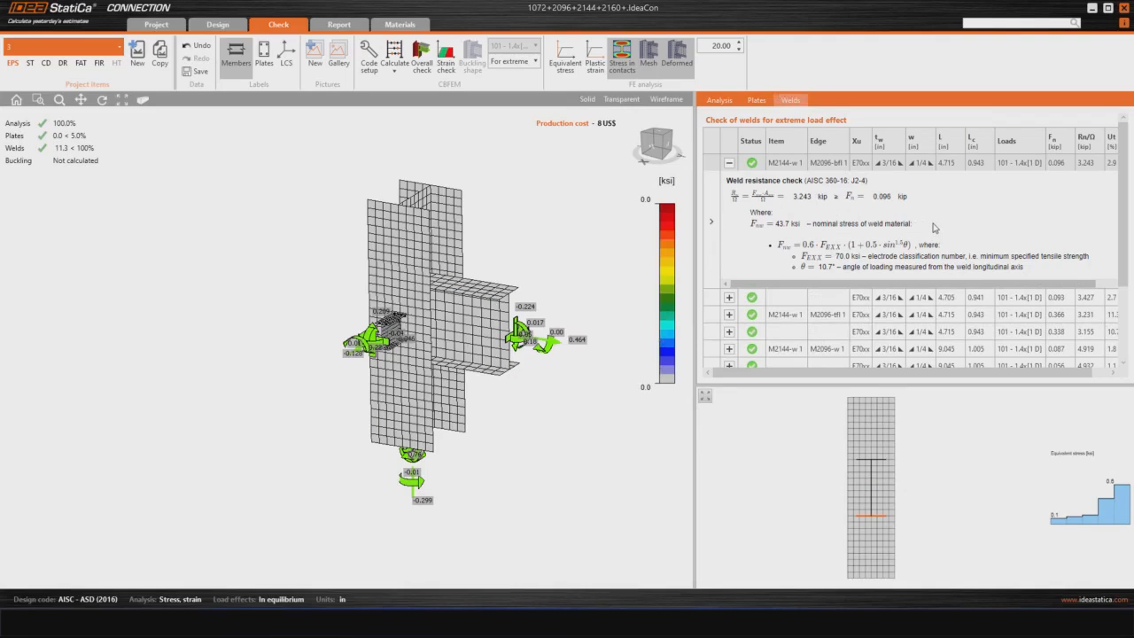
{"action": "scroll", "coordinate": [936, 230], "scroll_direction": "down", "scroll_amount": 1}
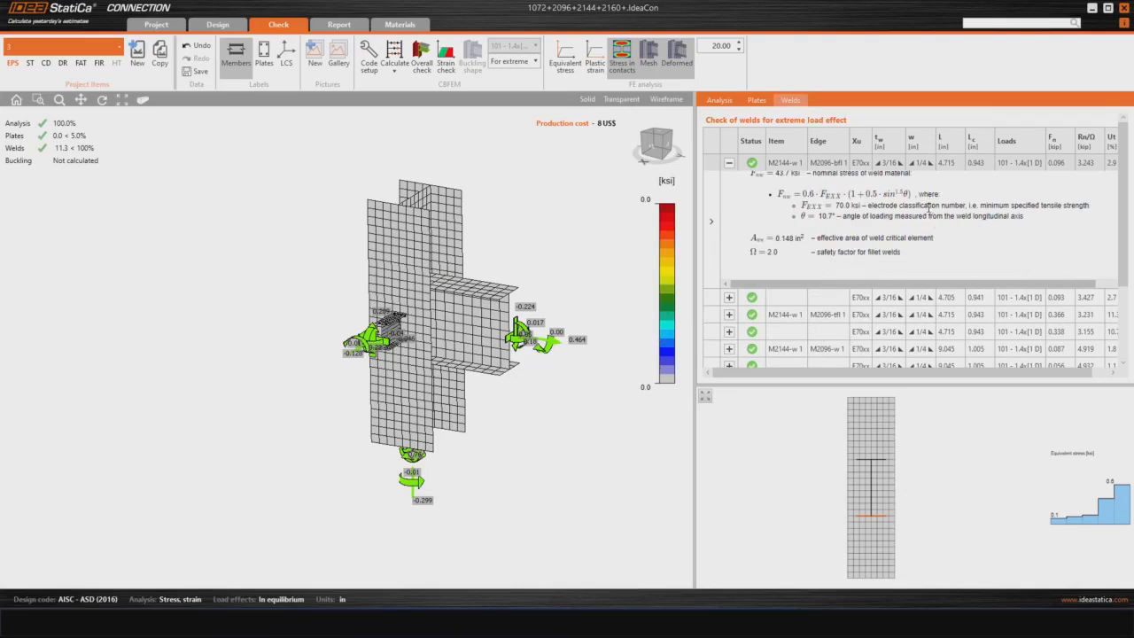
{"action": "scroll", "coordinate": [929, 209], "scroll_direction": "up", "scroll_amount": 1}
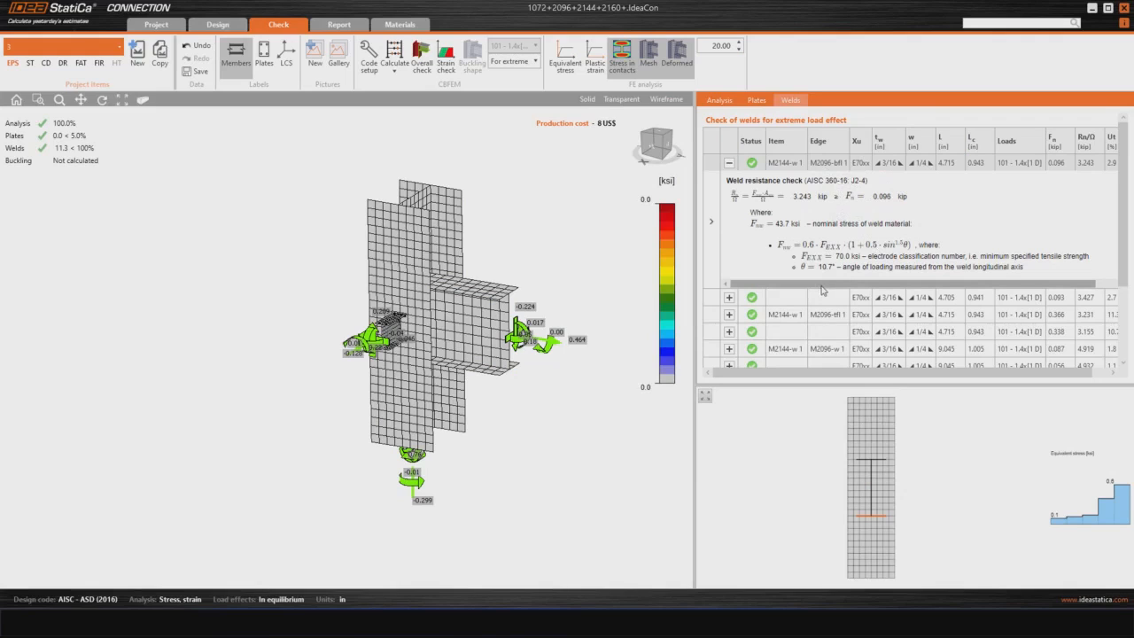
{"action": "scroll", "coordinate": [461, 334], "scroll_direction": "down", "scroll_amount": 3}
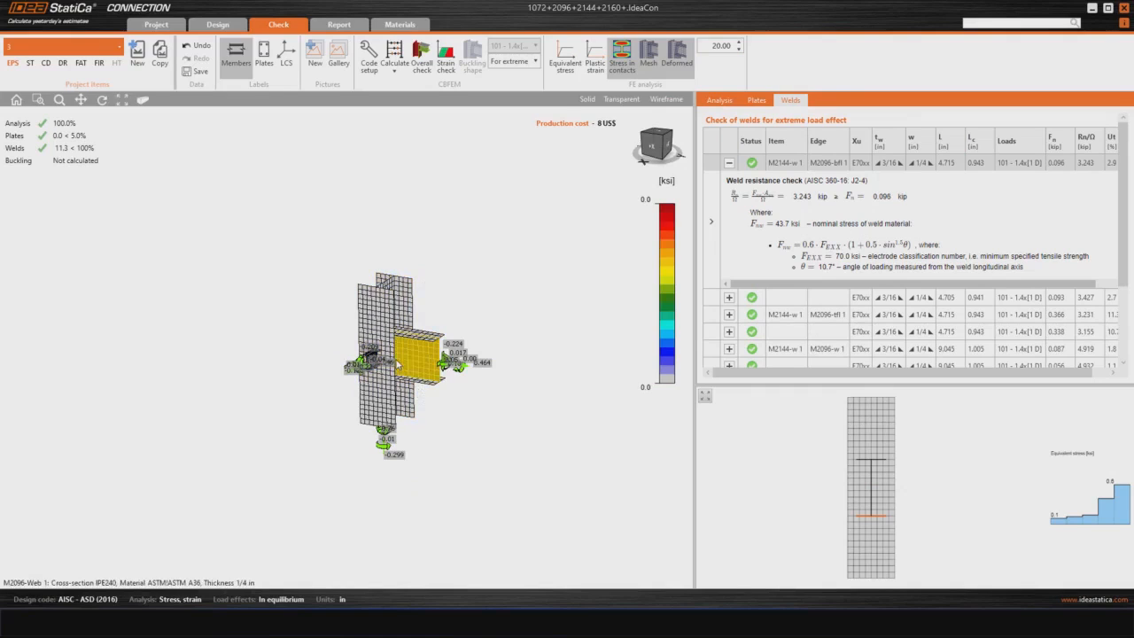
{"action": "scroll", "coordinate": [390, 345], "scroll_direction": "up", "scroll_amount": 2}
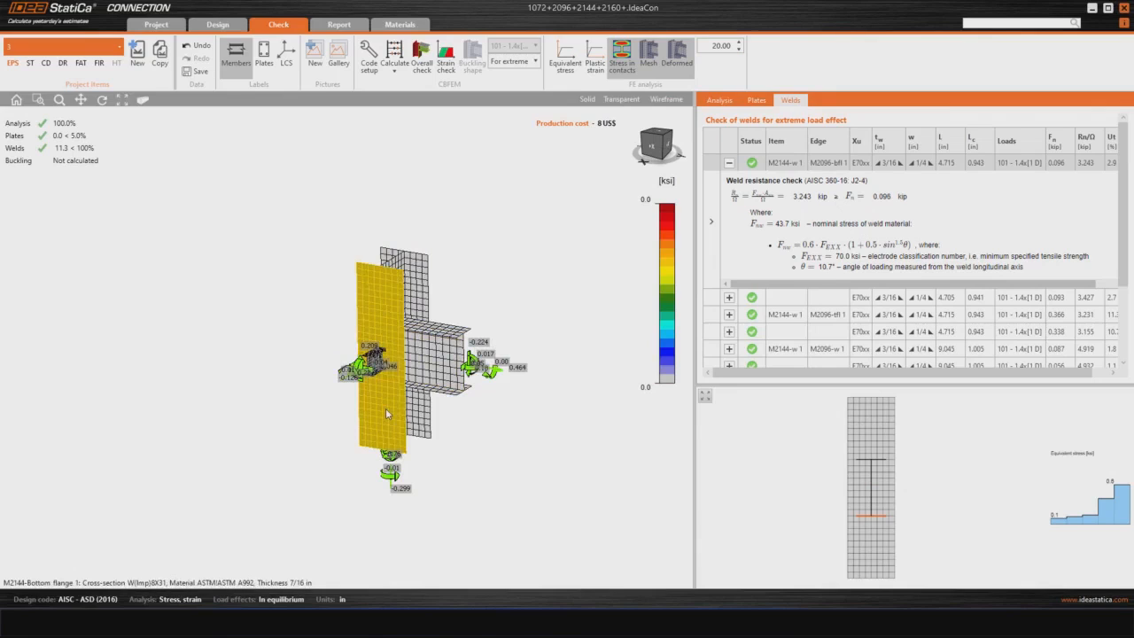